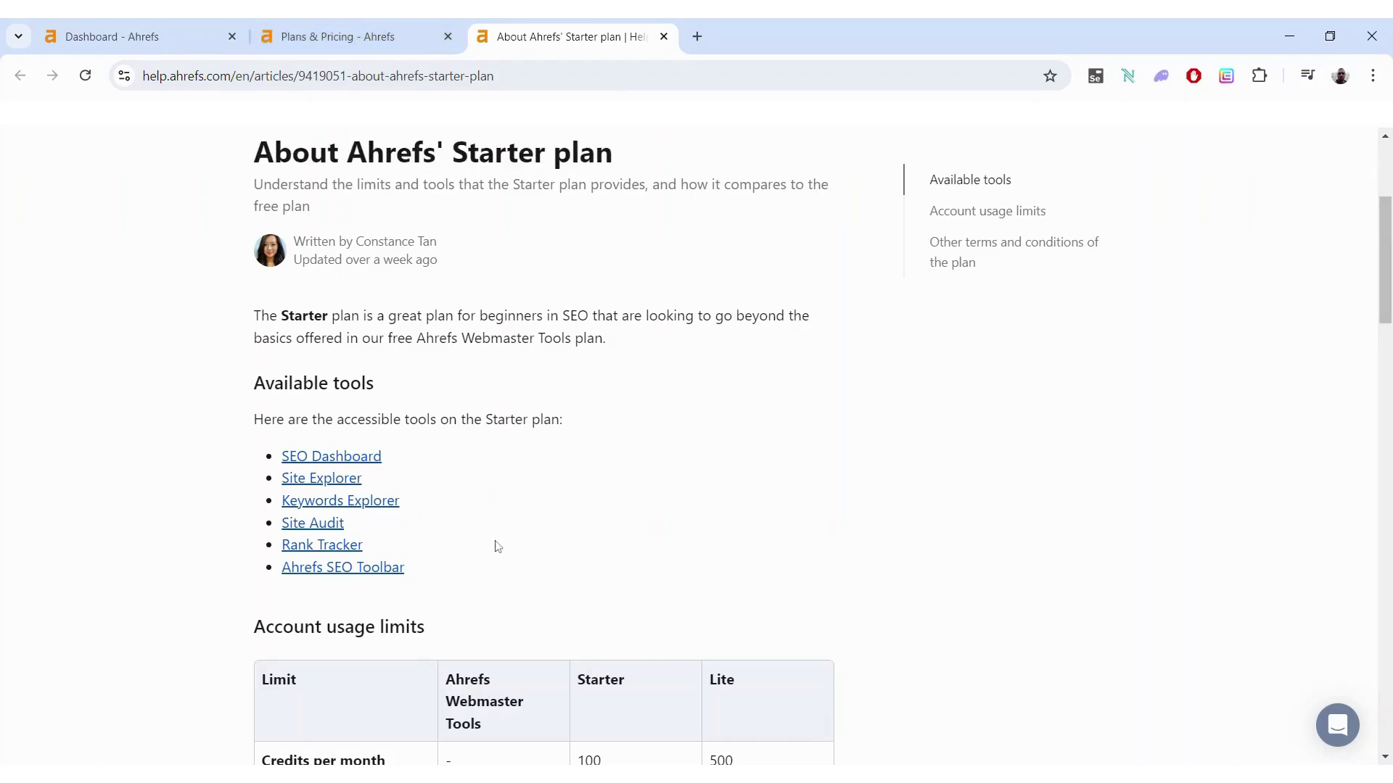
- Return to the Plans & Pricing page, view its plan prices, and close it together with the Starter plan help article
click(376, 47)
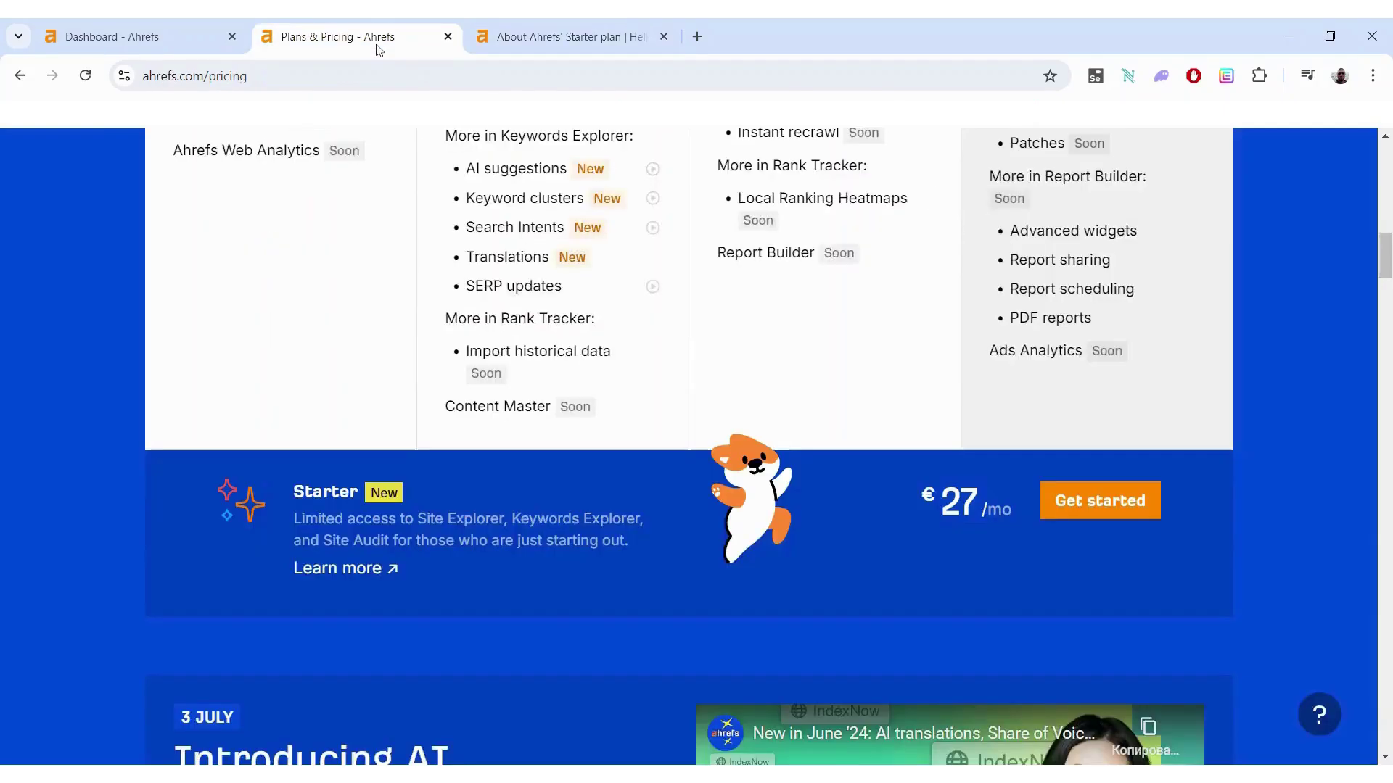
scroll(924, 415, up, 18)
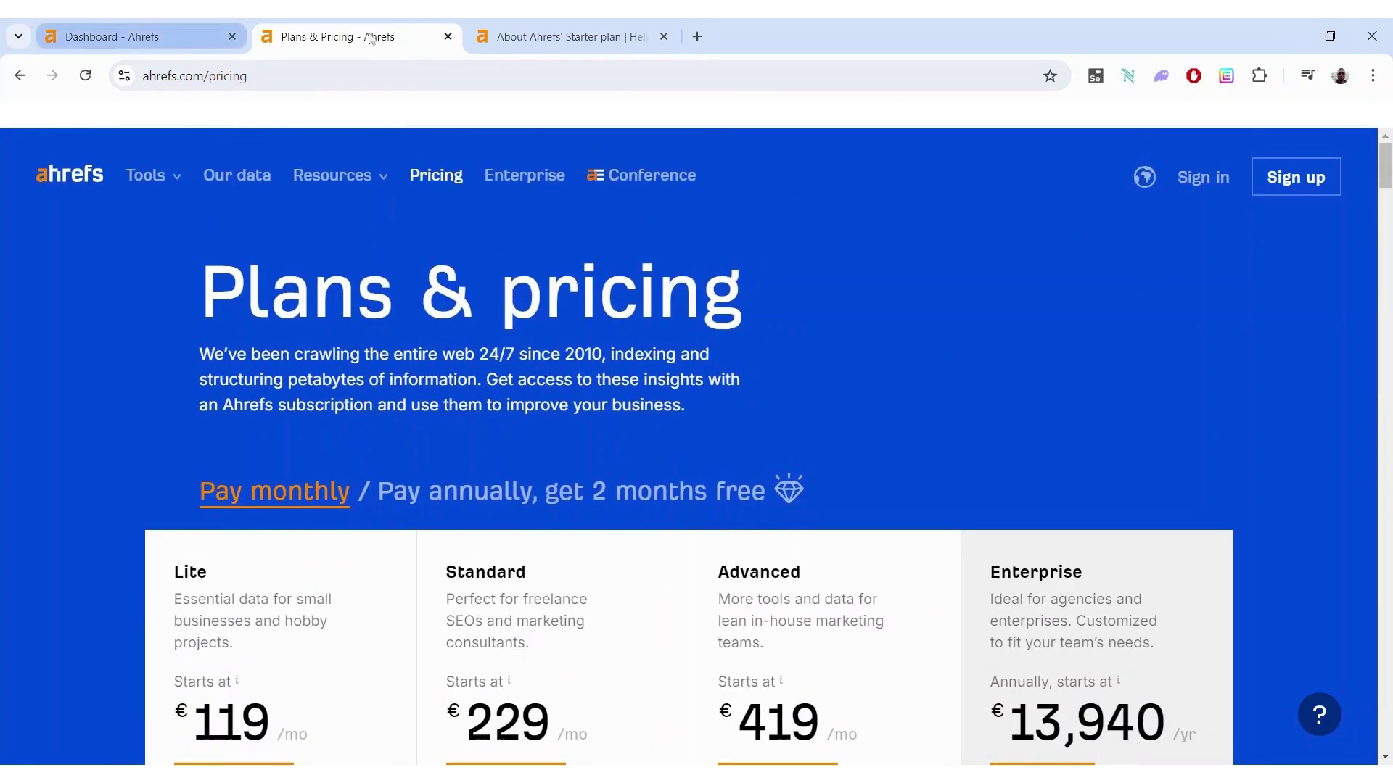
click(448, 36)
click(448, 36)
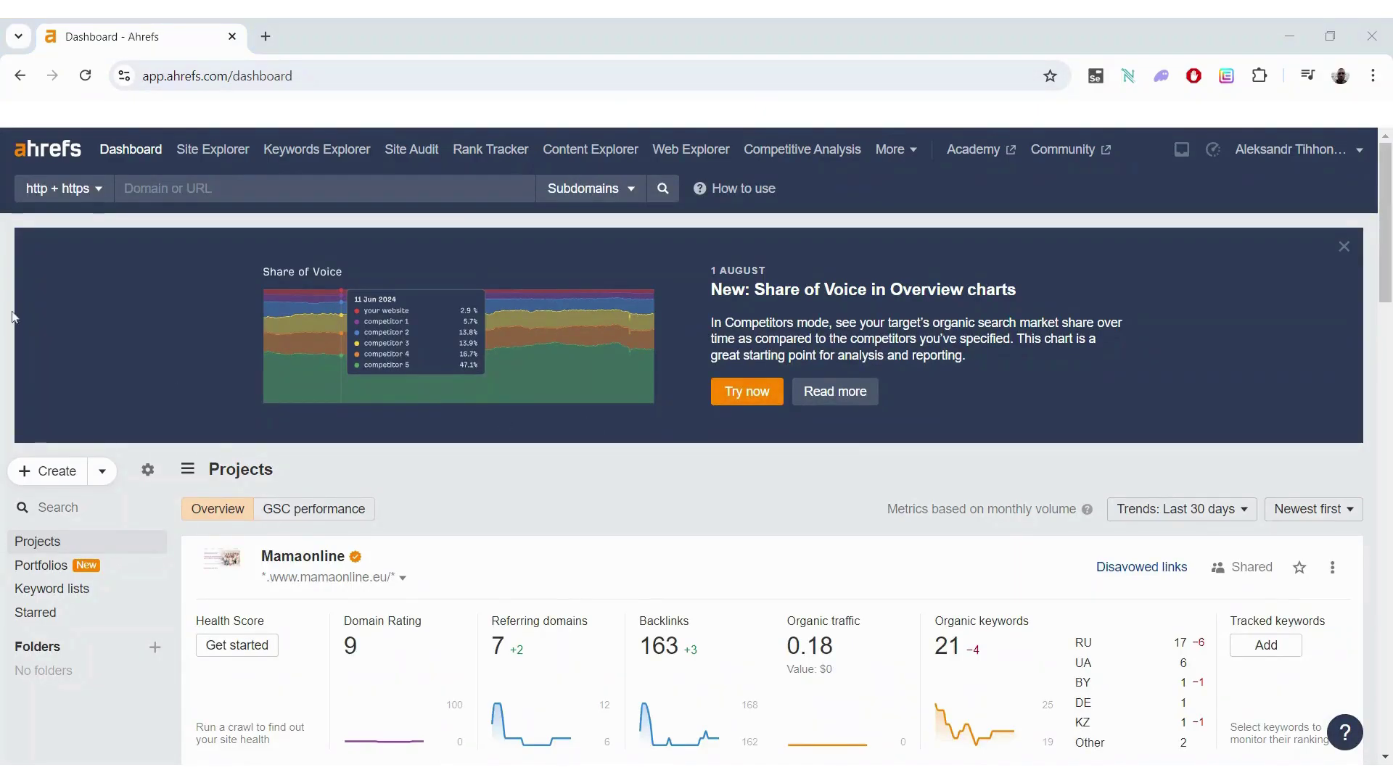
- Examine the metrics of all projects on the dashboard, from Mamaonline down to Topbettingsites
scroll(696, 442, down, 1)
scroll(696, 443, down, 2)
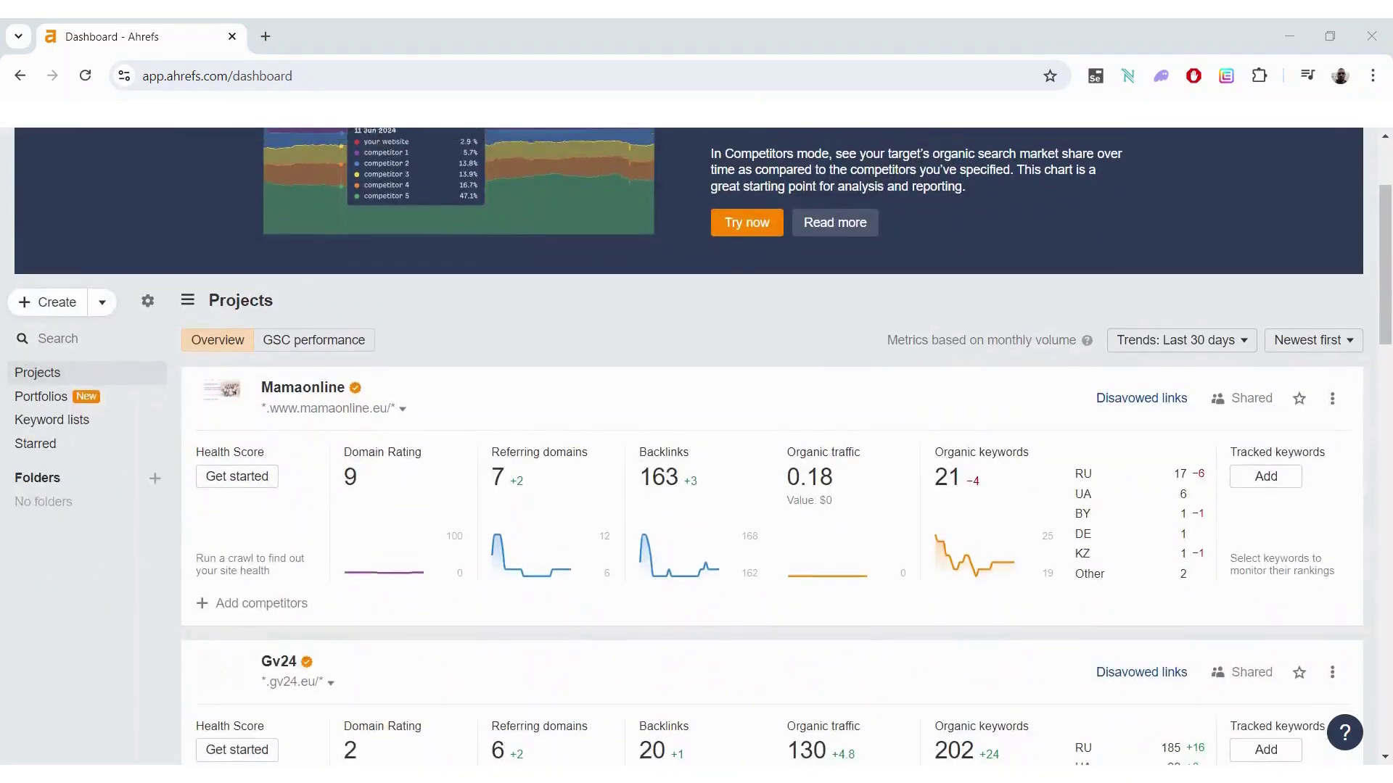
scroll(696, 442, up, 3)
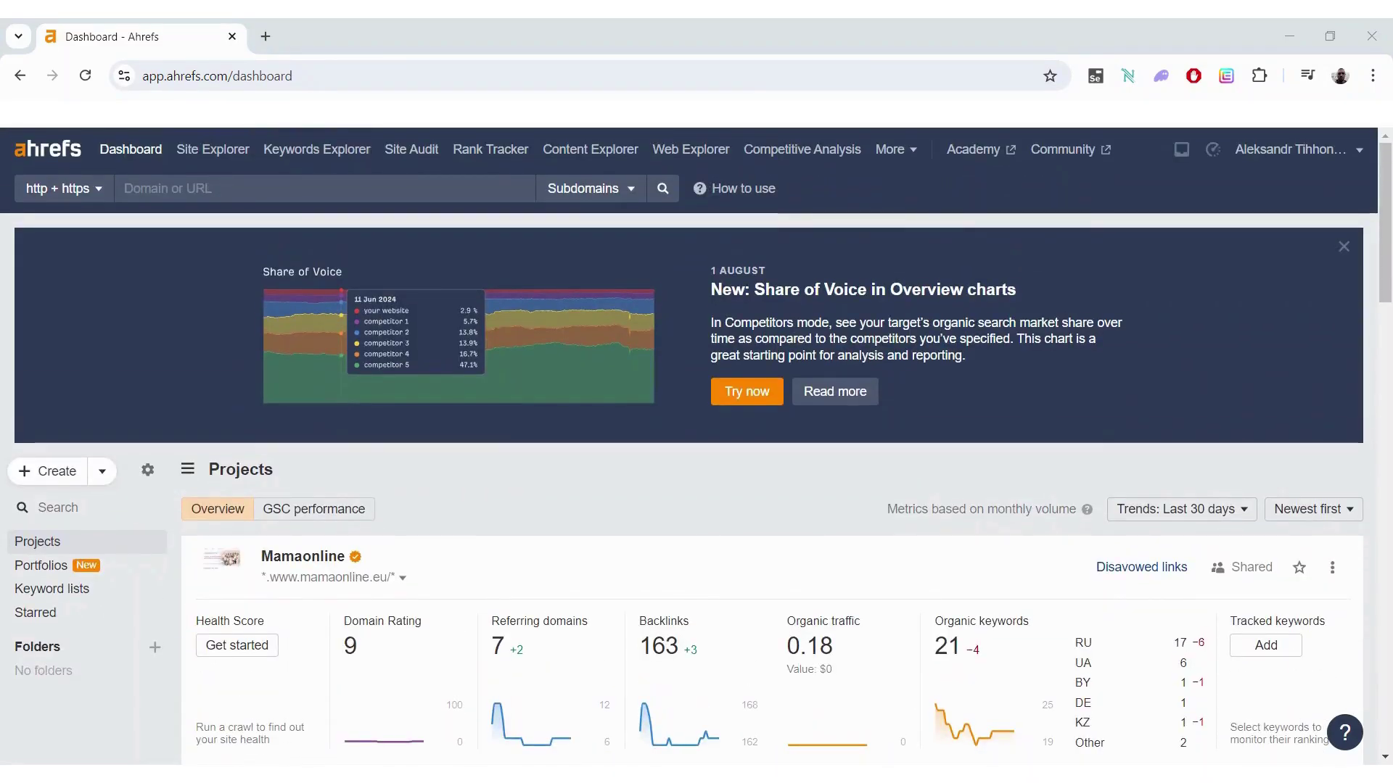
scroll(696, 443, down, 2)
scroll(696, 443, up, 3)
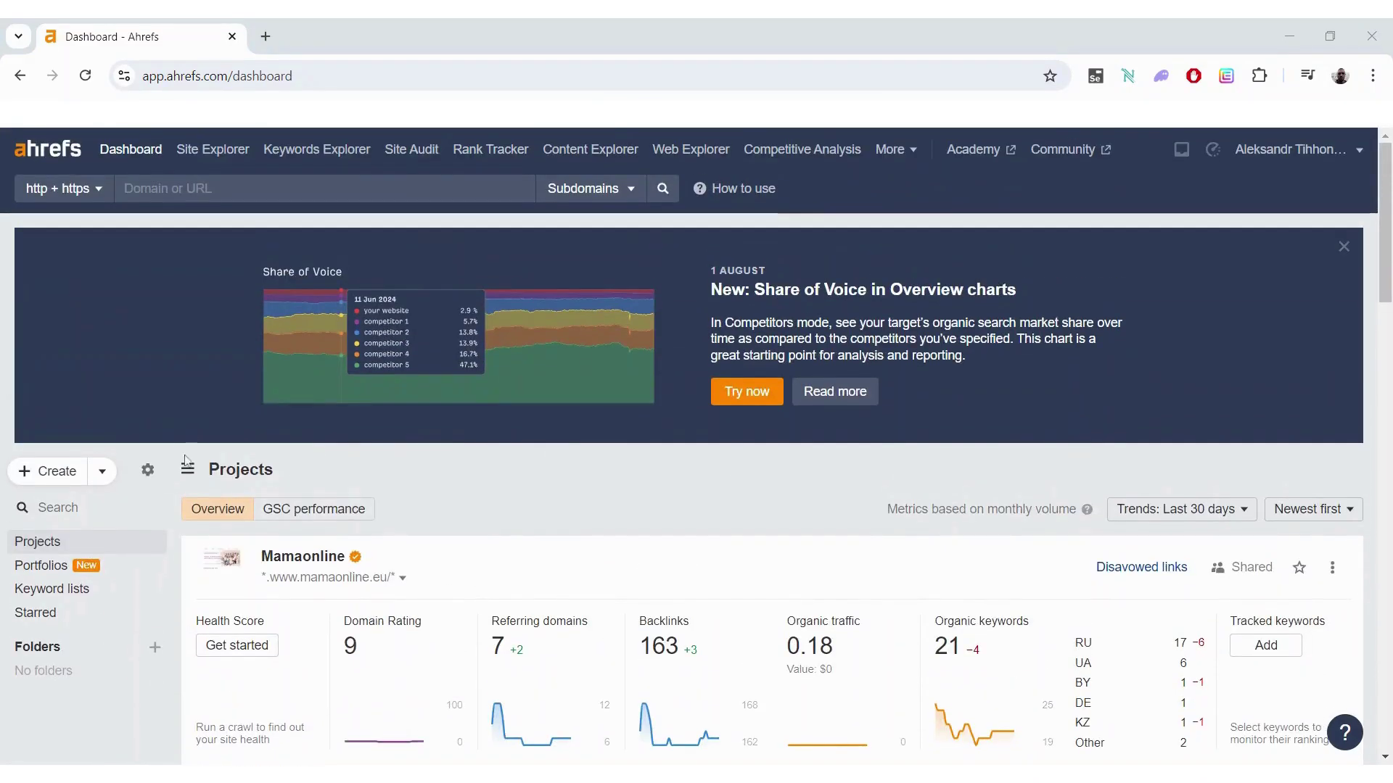
scroll(286, 637, down, 2)
scroll(286, 636, down, 2)
scroll(286, 637, down, 3)
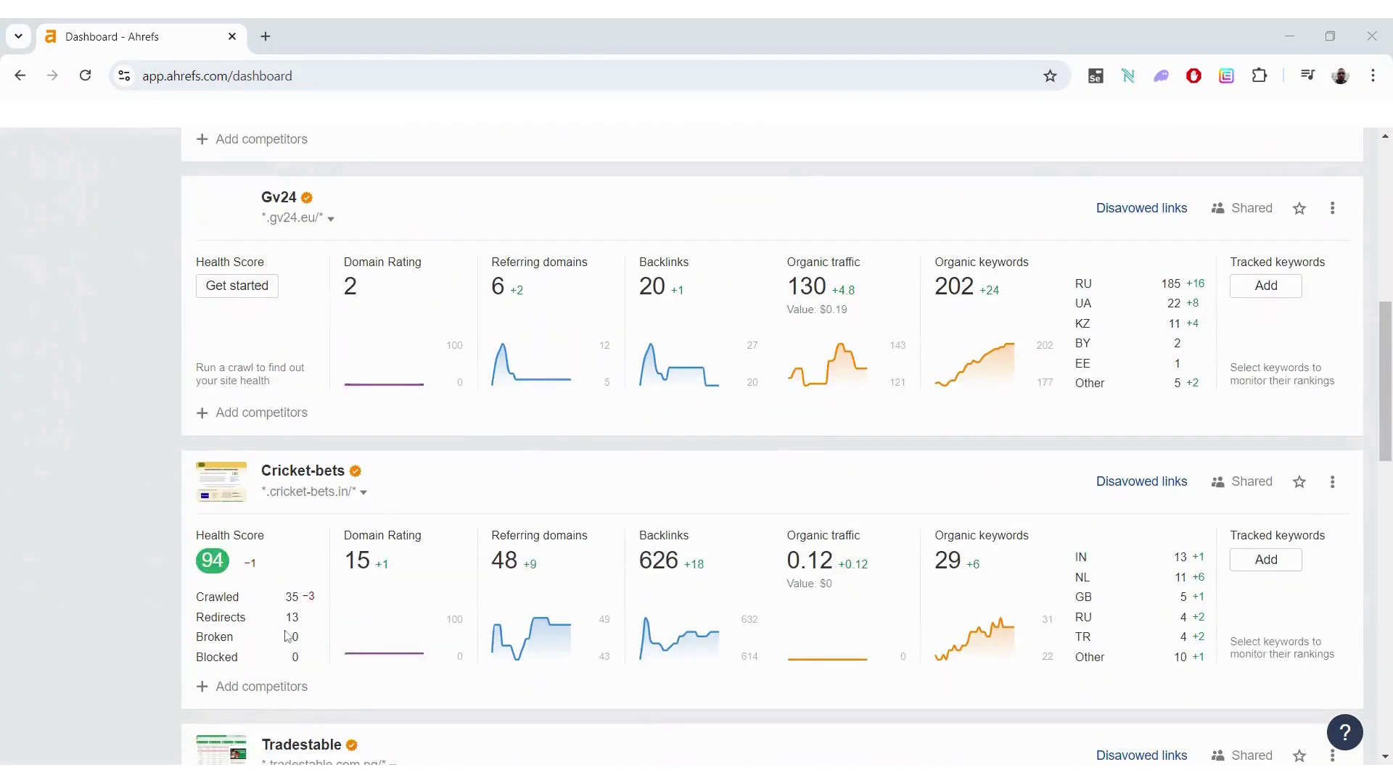
scroll(286, 635, down, 4)
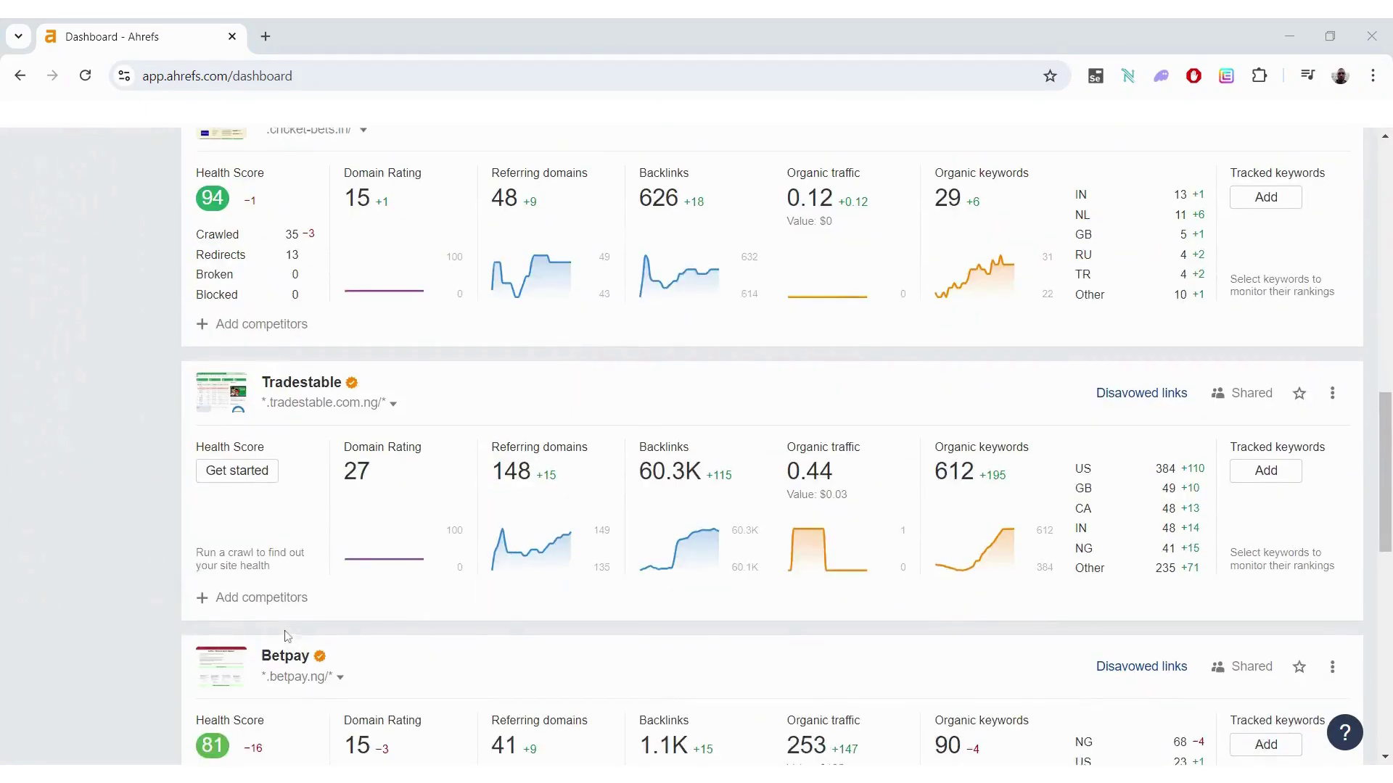
scroll(286, 635, up, 5)
scroll(287, 637, up, 2)
scroll(287, 636, down, 15)
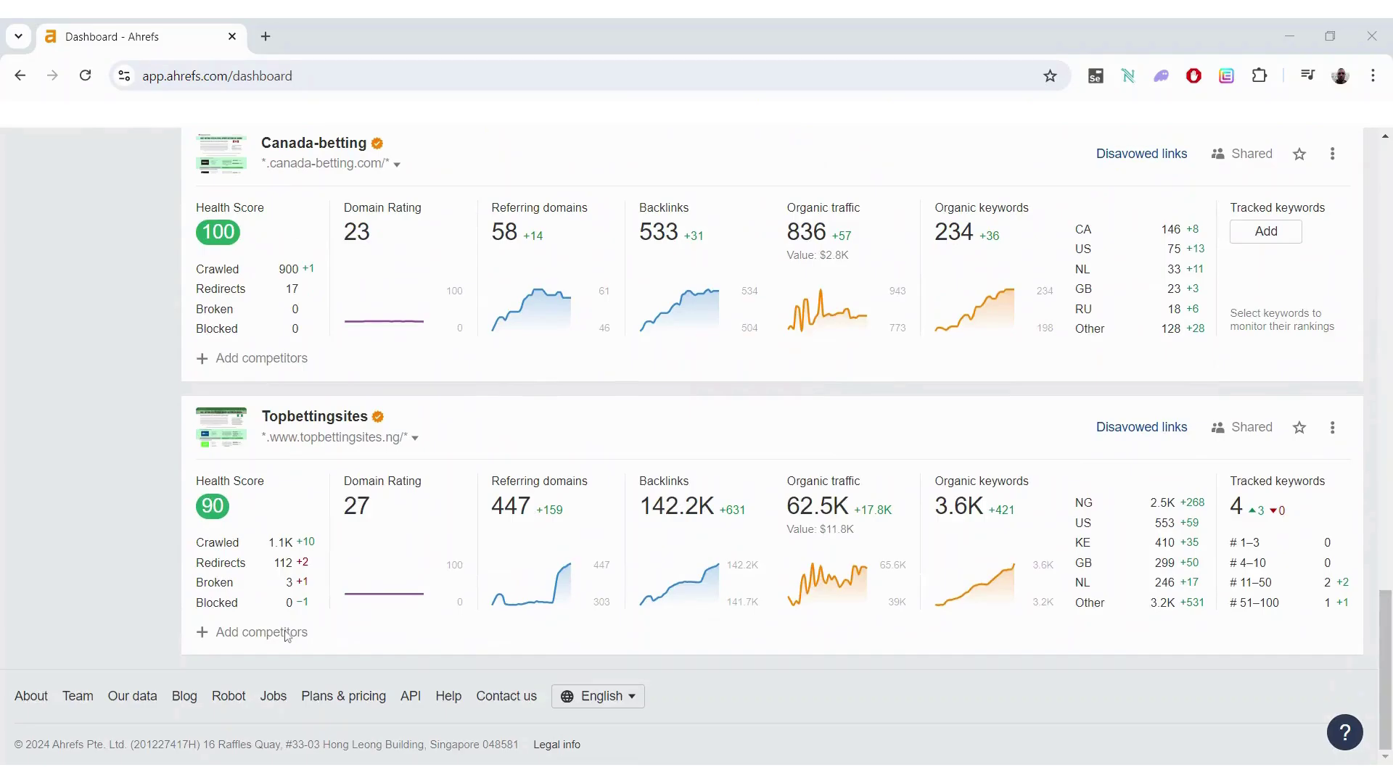
scroll(286, 637, up, 20)
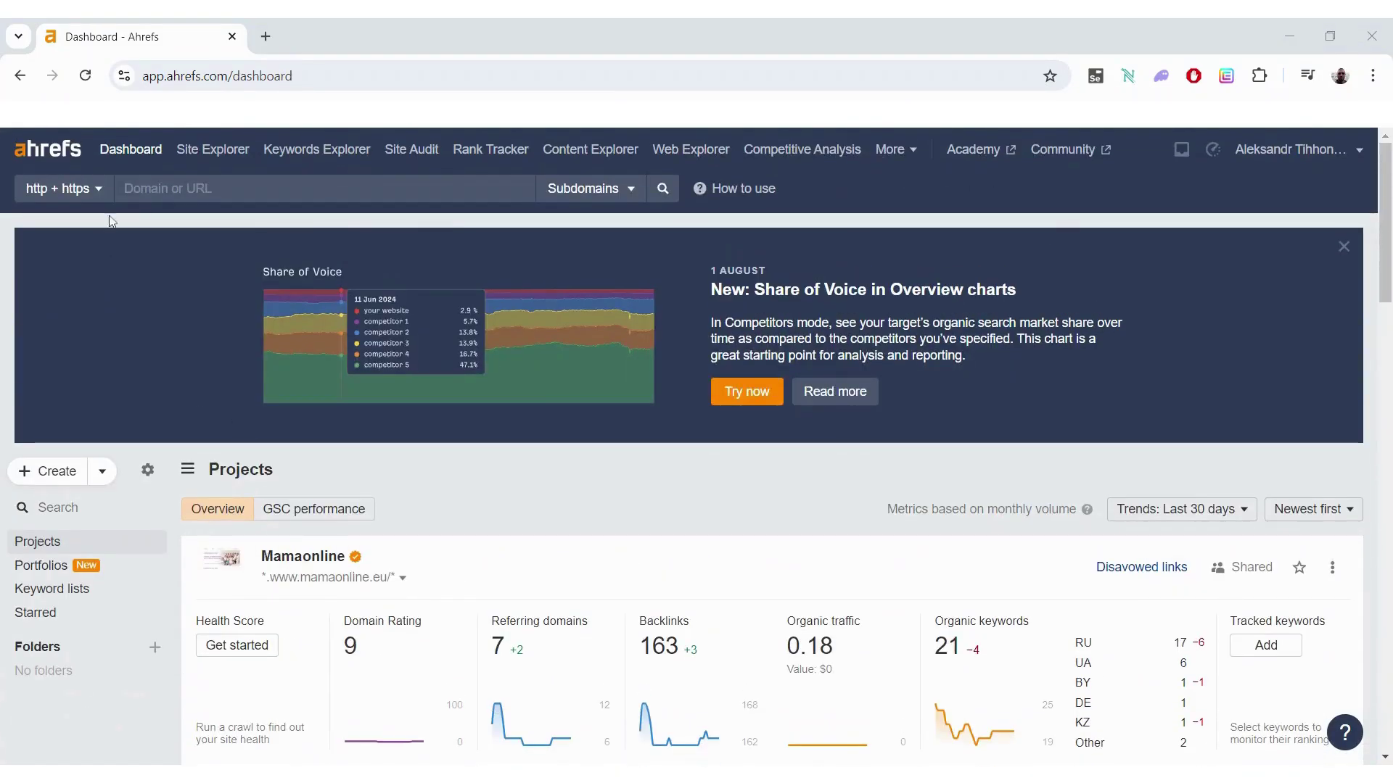
- Look up canada-betting.com in Site Explorer and review its overview metrics, performance, organic keywords and competitor charts
click(213, 148)
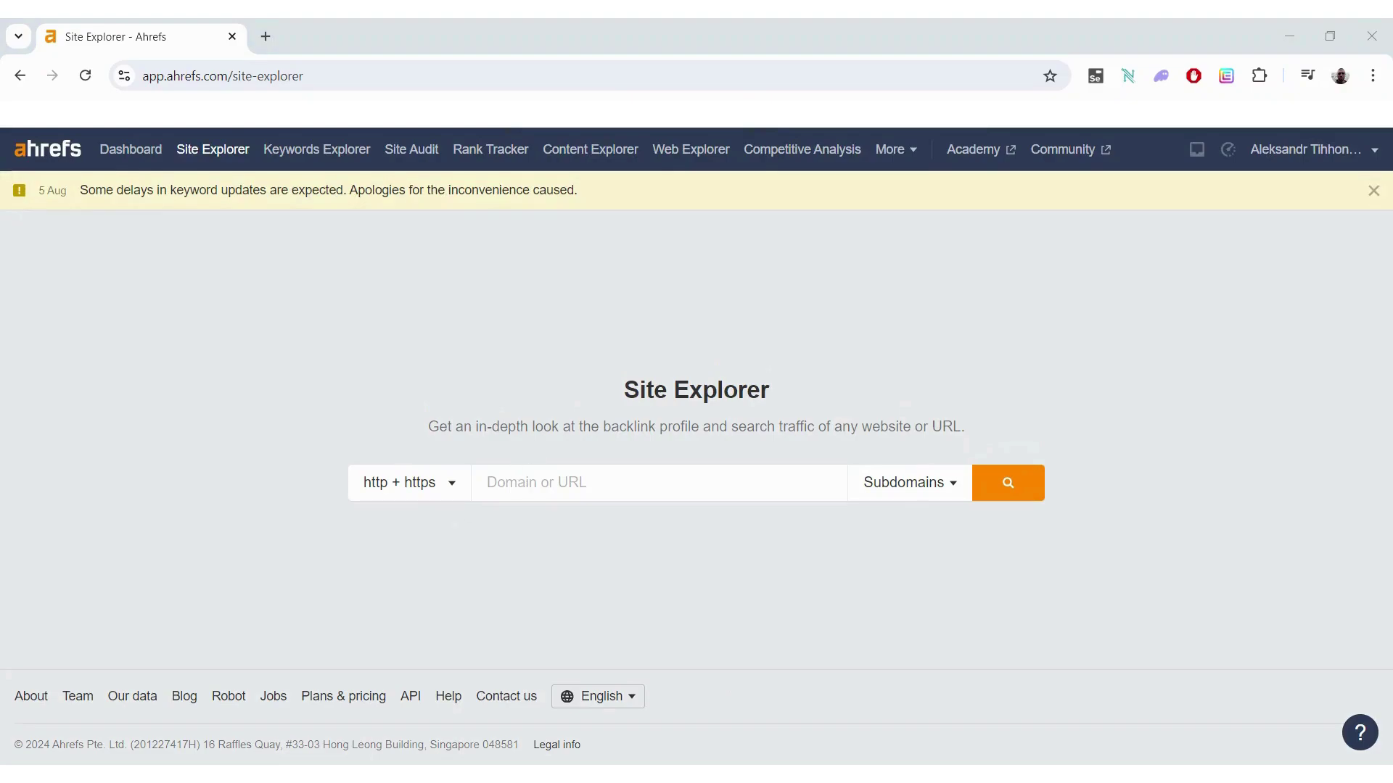
click(486, 483)
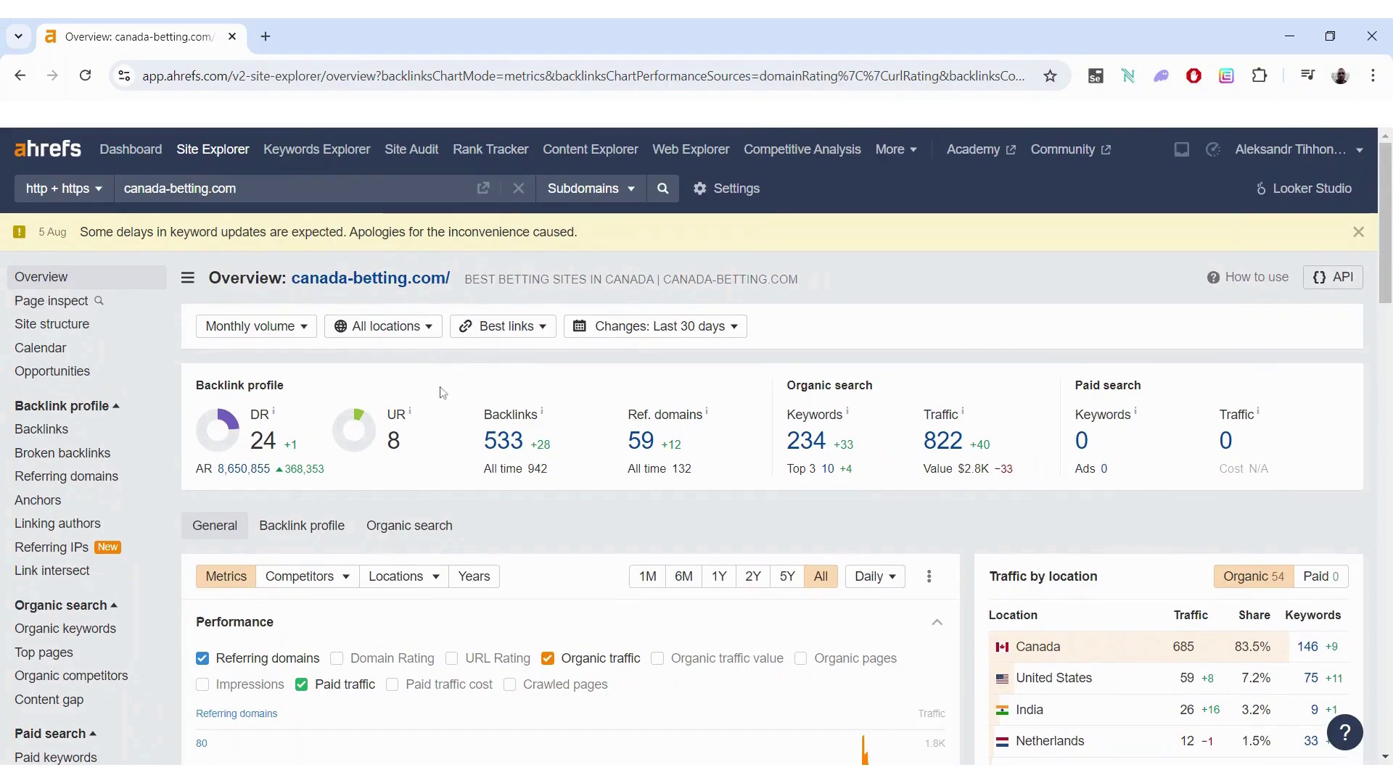
scroll(321, 477, down, 5)
scroll(385, 457, down, 3)
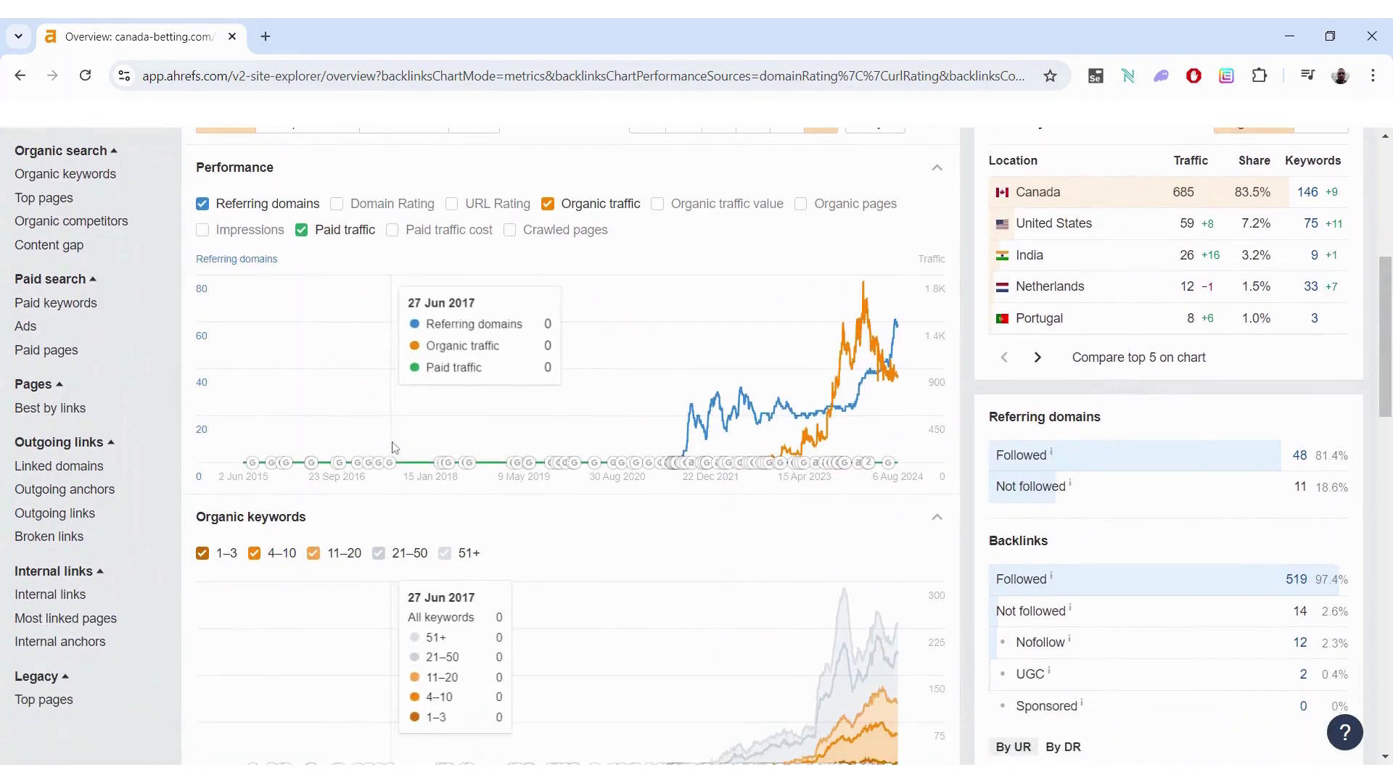
scroll(395, 447, down, 4)
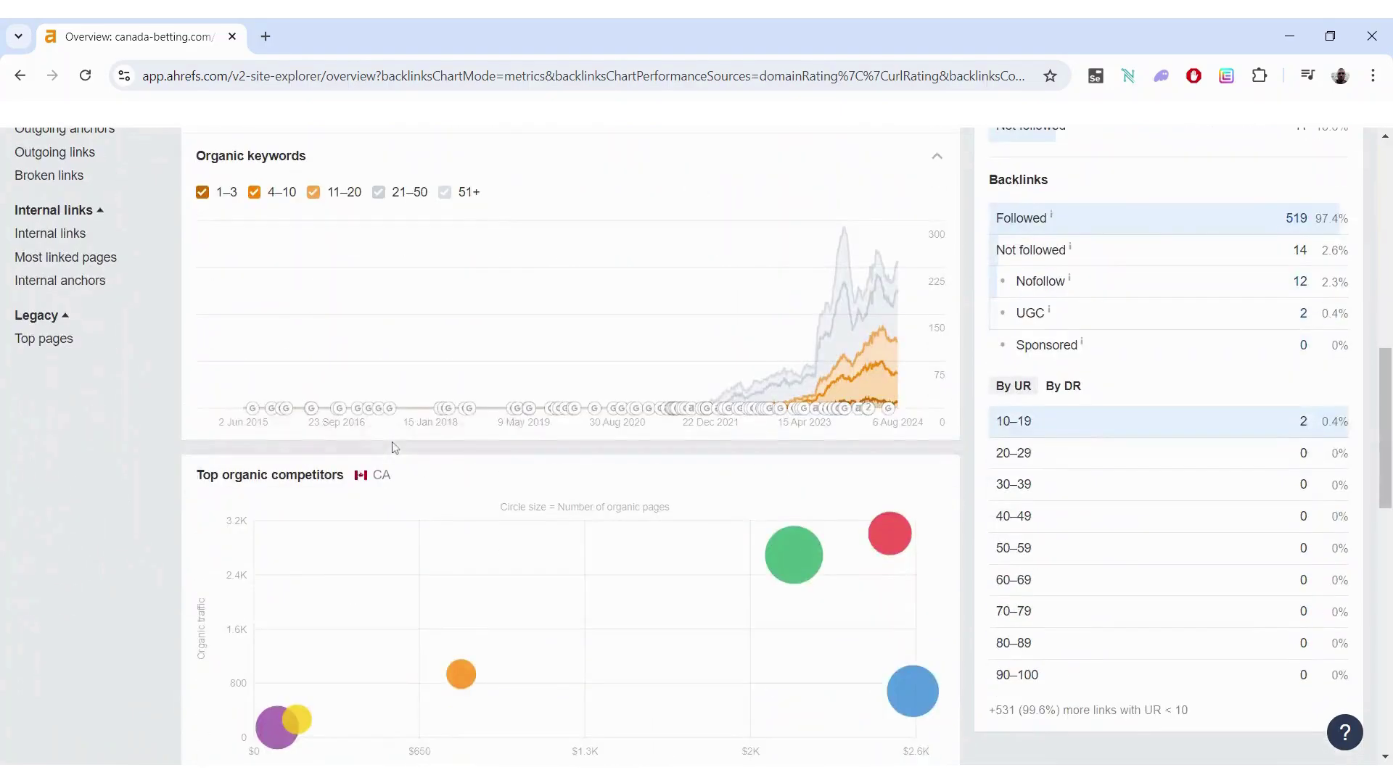
scroll(395, 447, up, 9)
scroll(116, 369, up, 3)
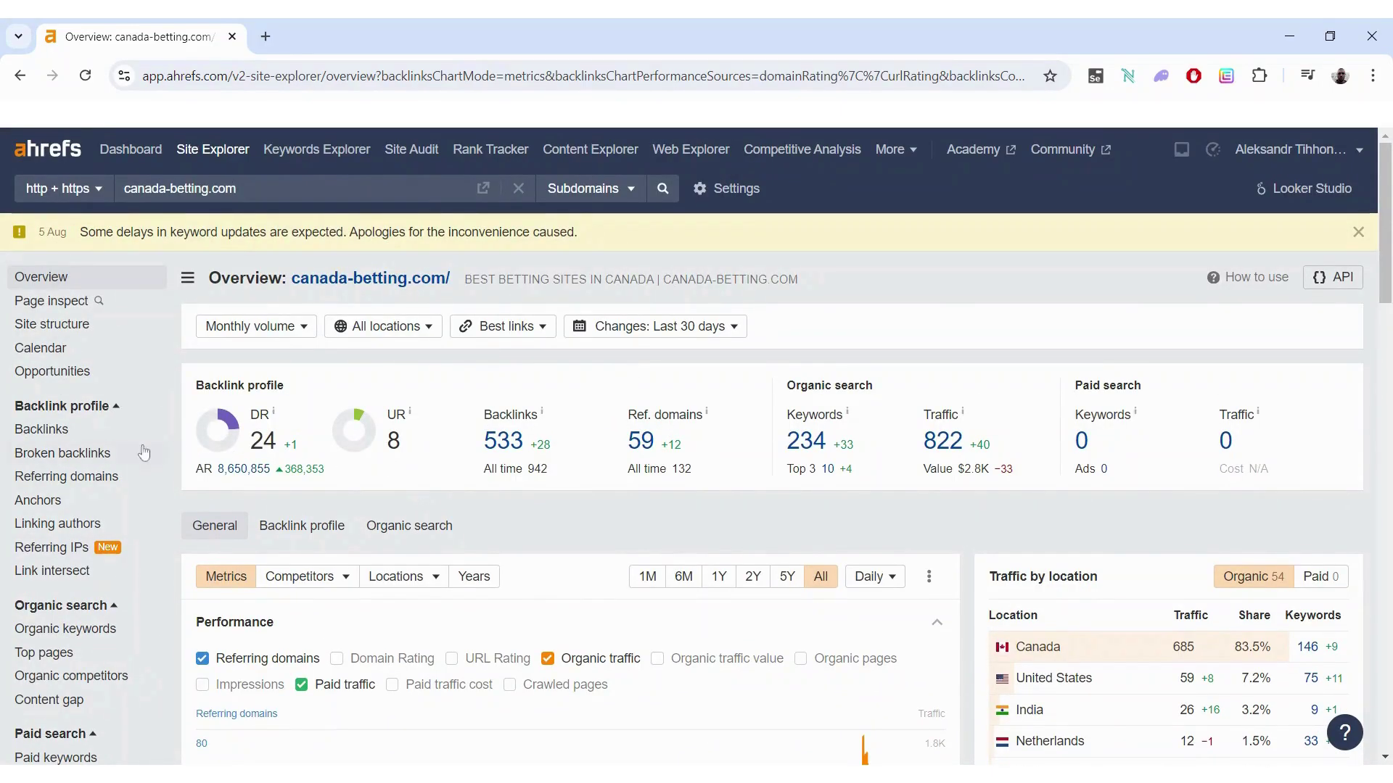
- Review the full Backlinks report for canada-betting.com and its Referring domains report
click(70, 436)
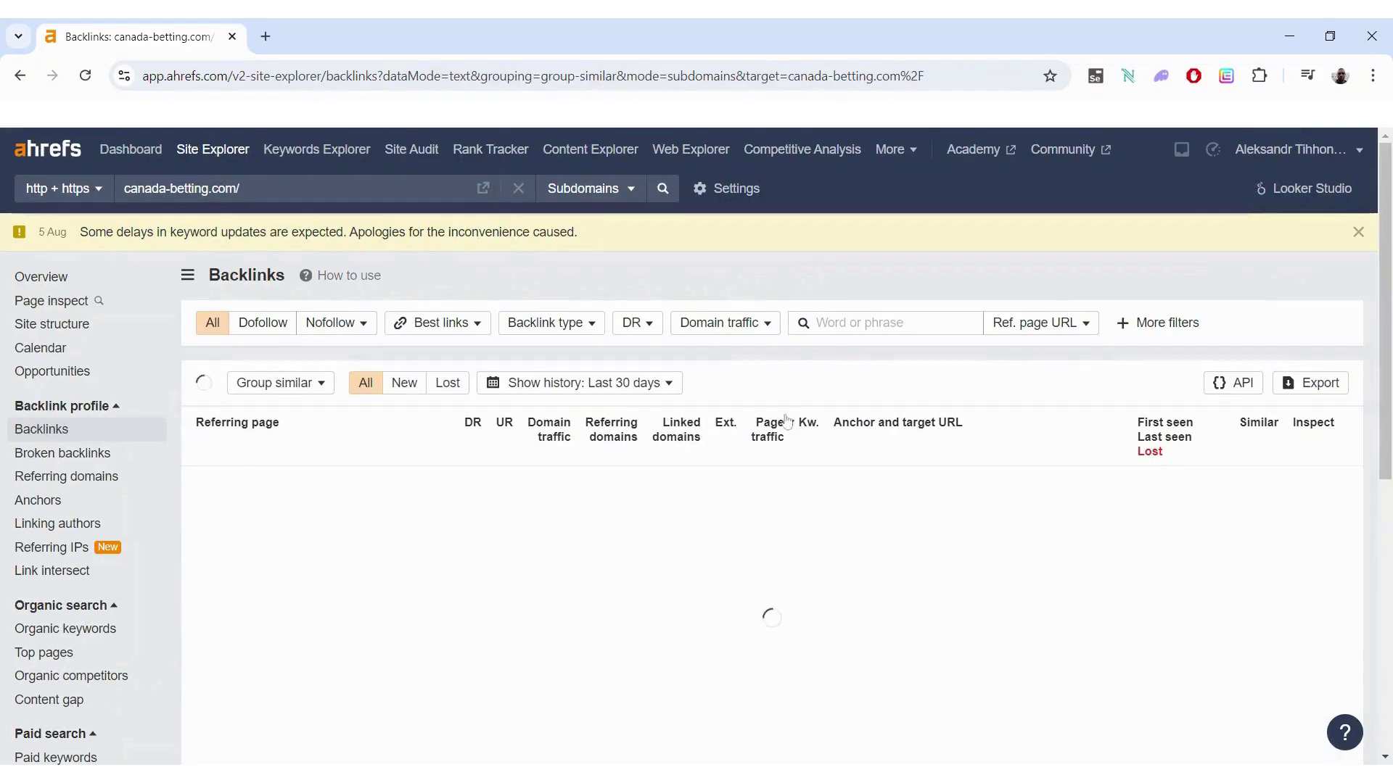
scroll(600, 494, down, 15)
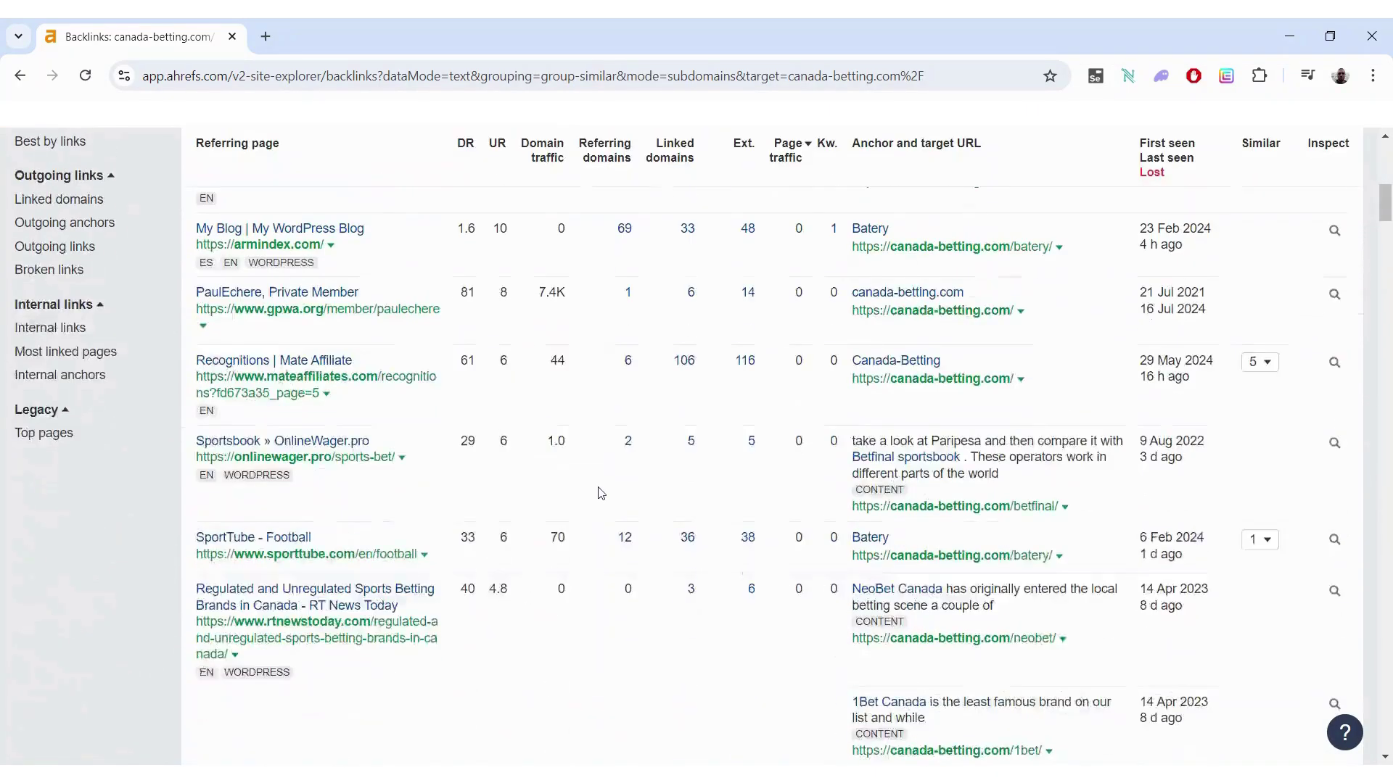
scroll(601, 493, down, 20)
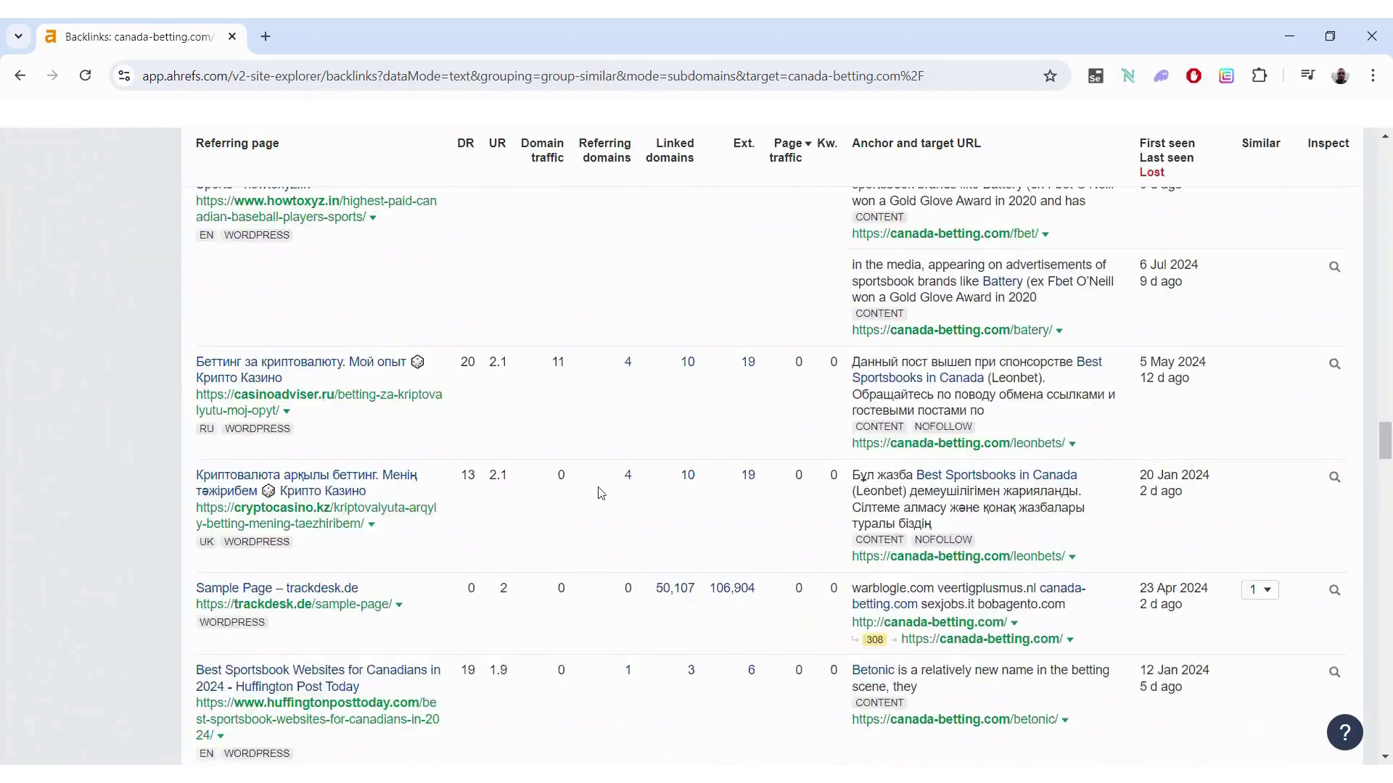
scroll(598, 493, down, 20)
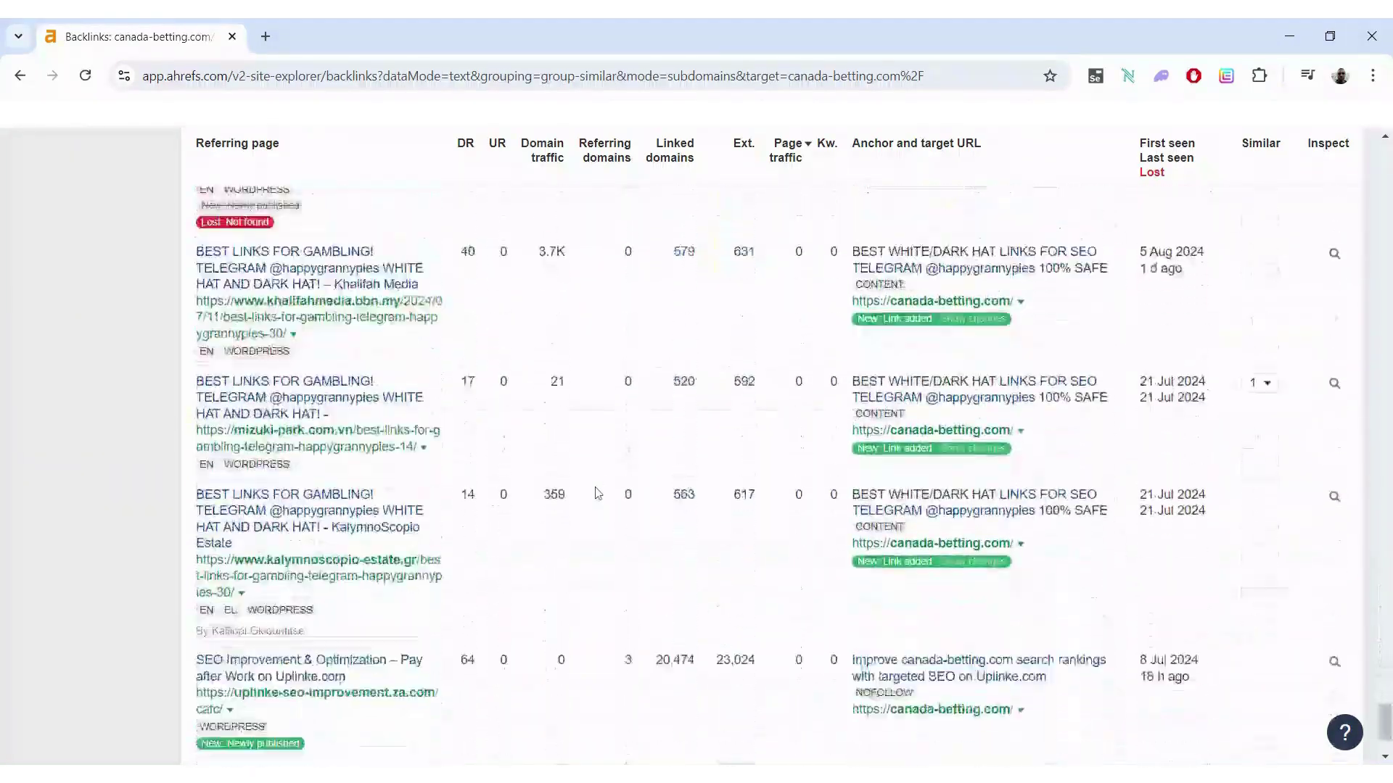
scroll(798, 540, up, 20)
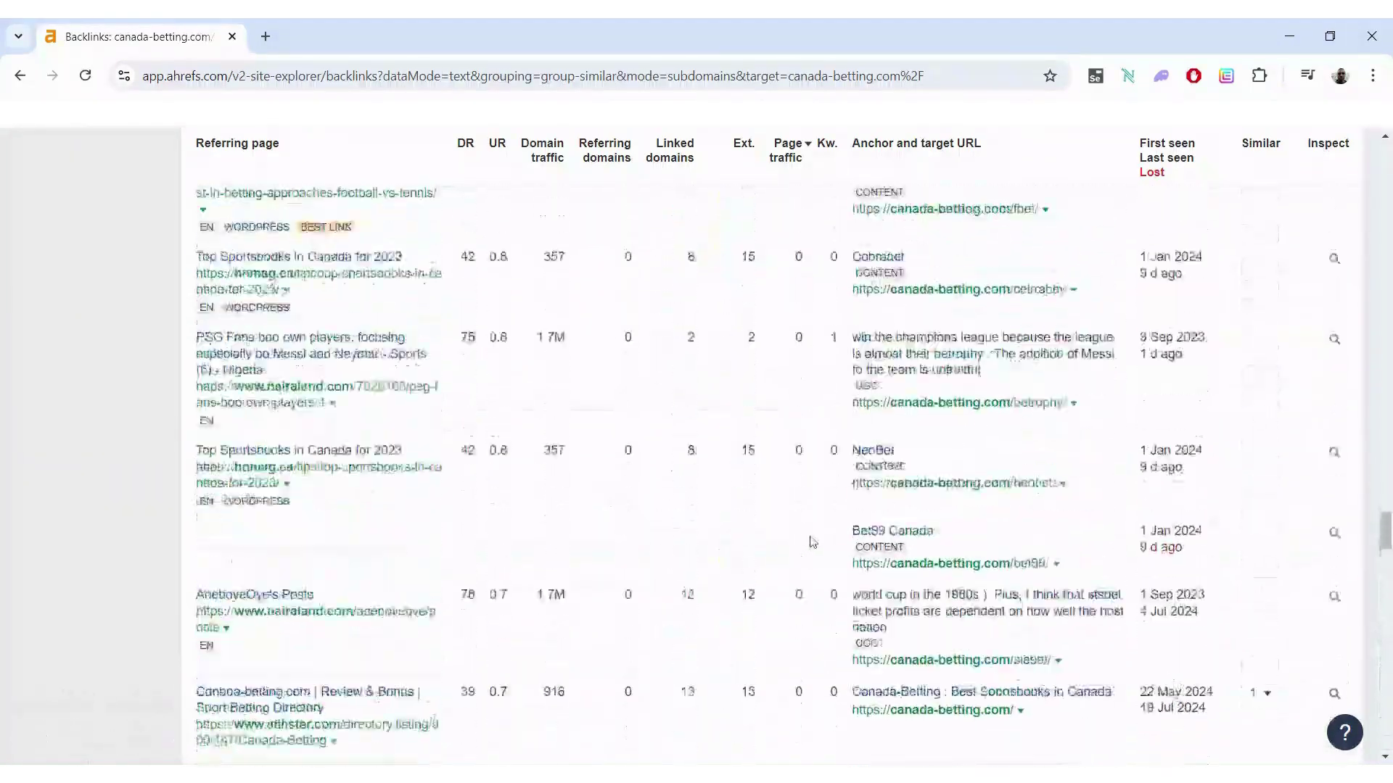
scroll(813, 543, up, 20)
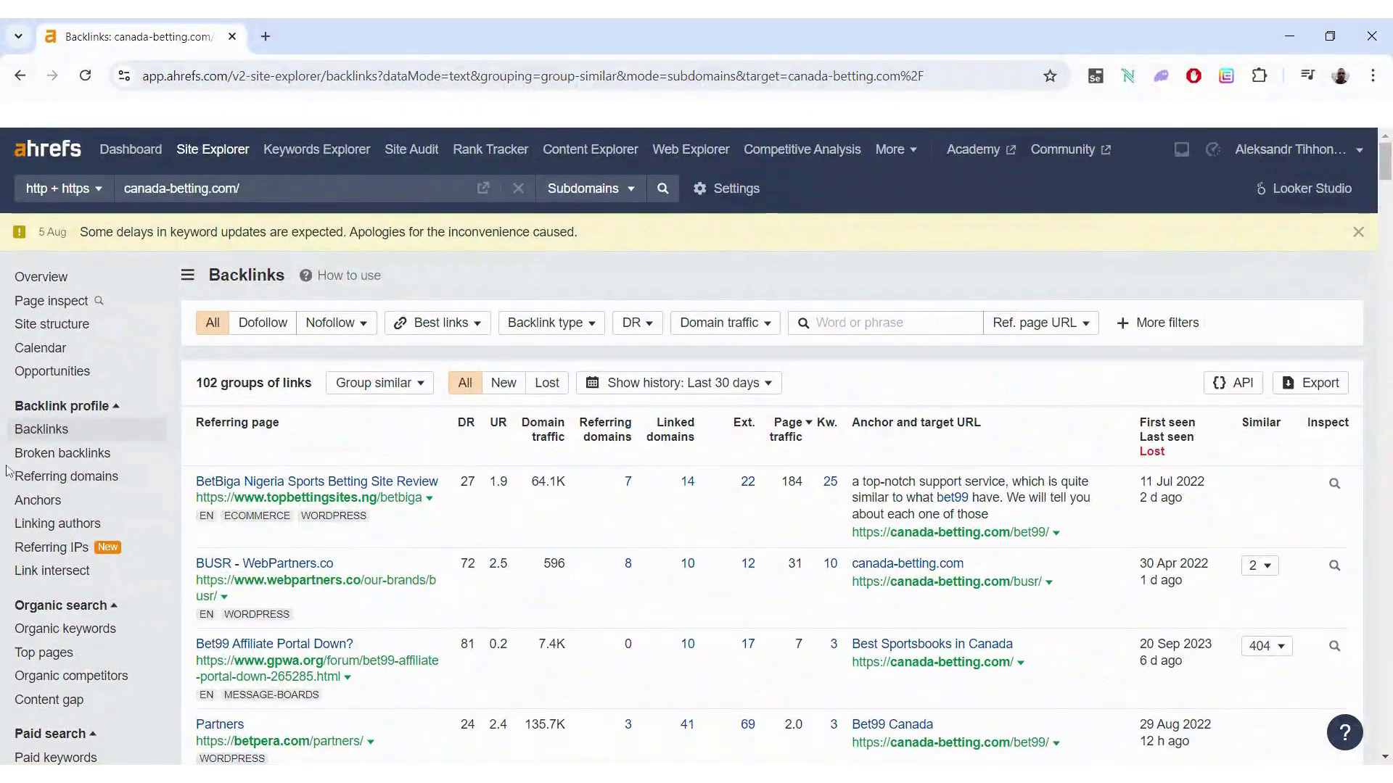
click(38, 478)
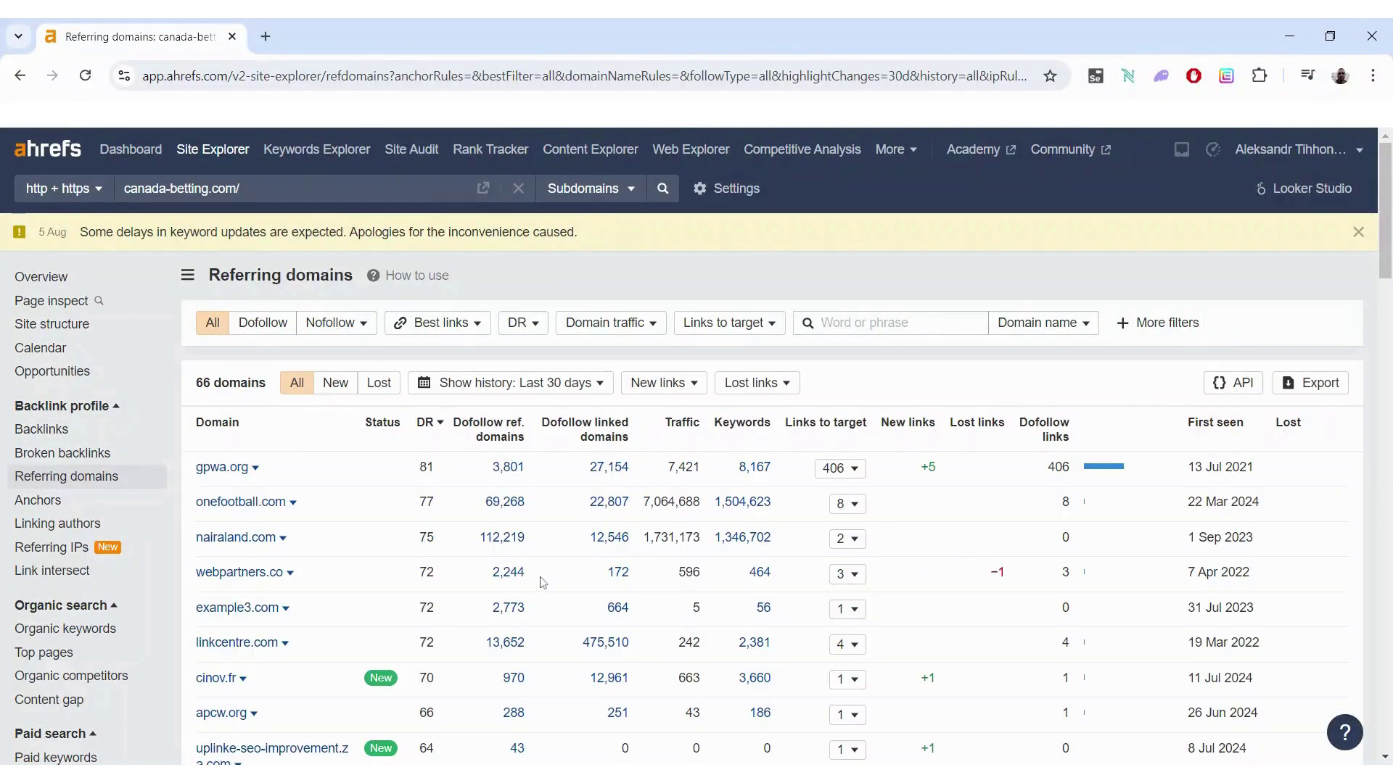
scroll(542, 582, down, 1)
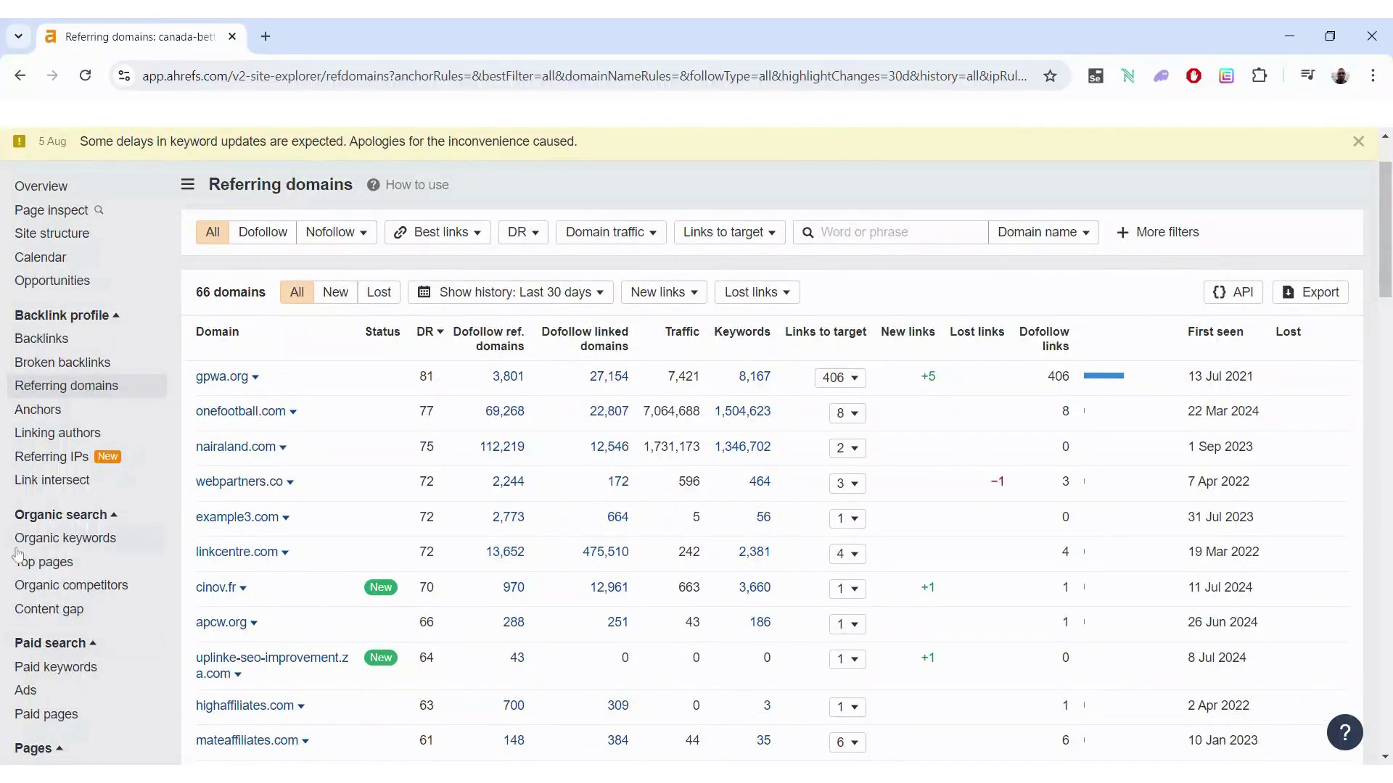
- Open the Organic keywords report for canada-betting.com and examine the keywords' volume, difficulty, traffic and positions
click(76, 540)
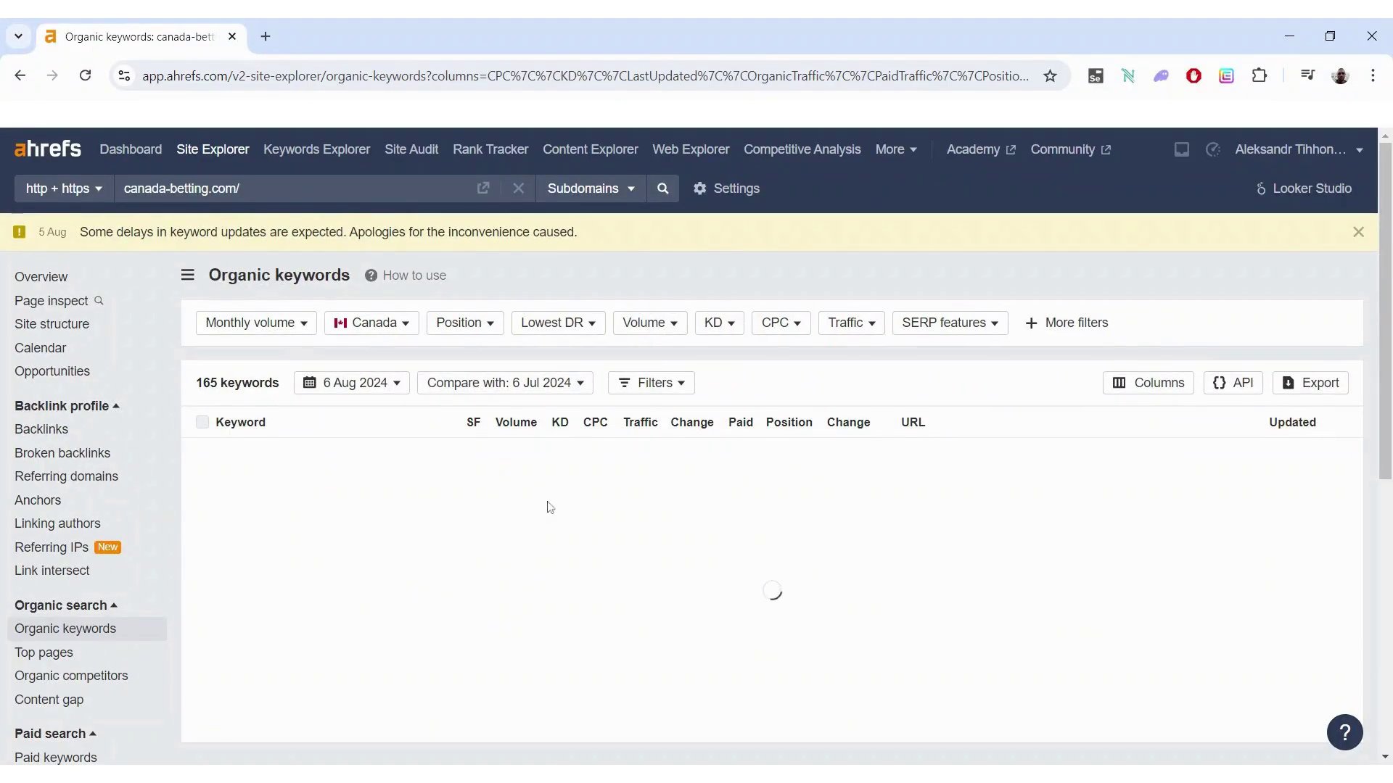
scroll(525, 534, down, 1)
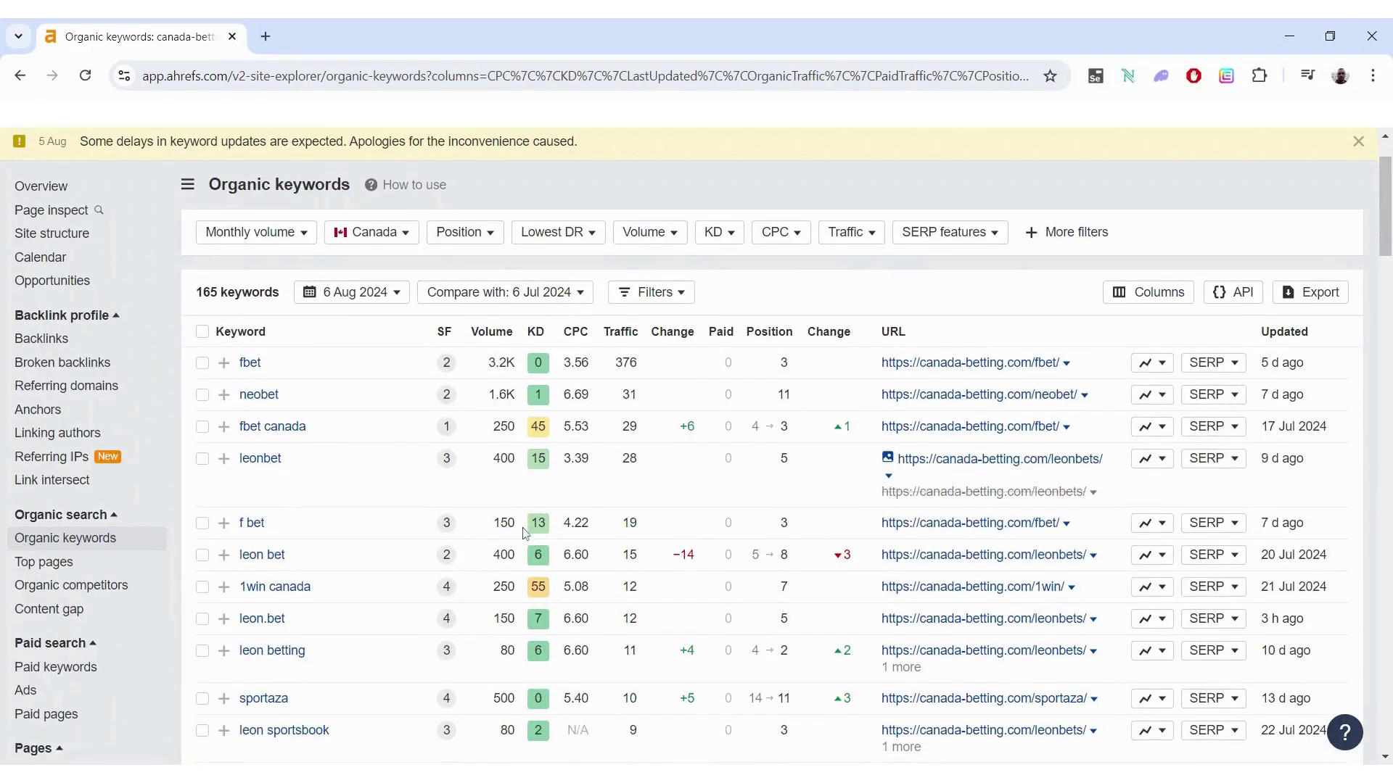
scroll(600, 479, down, 5)
scroll(348, 532, up, 4)
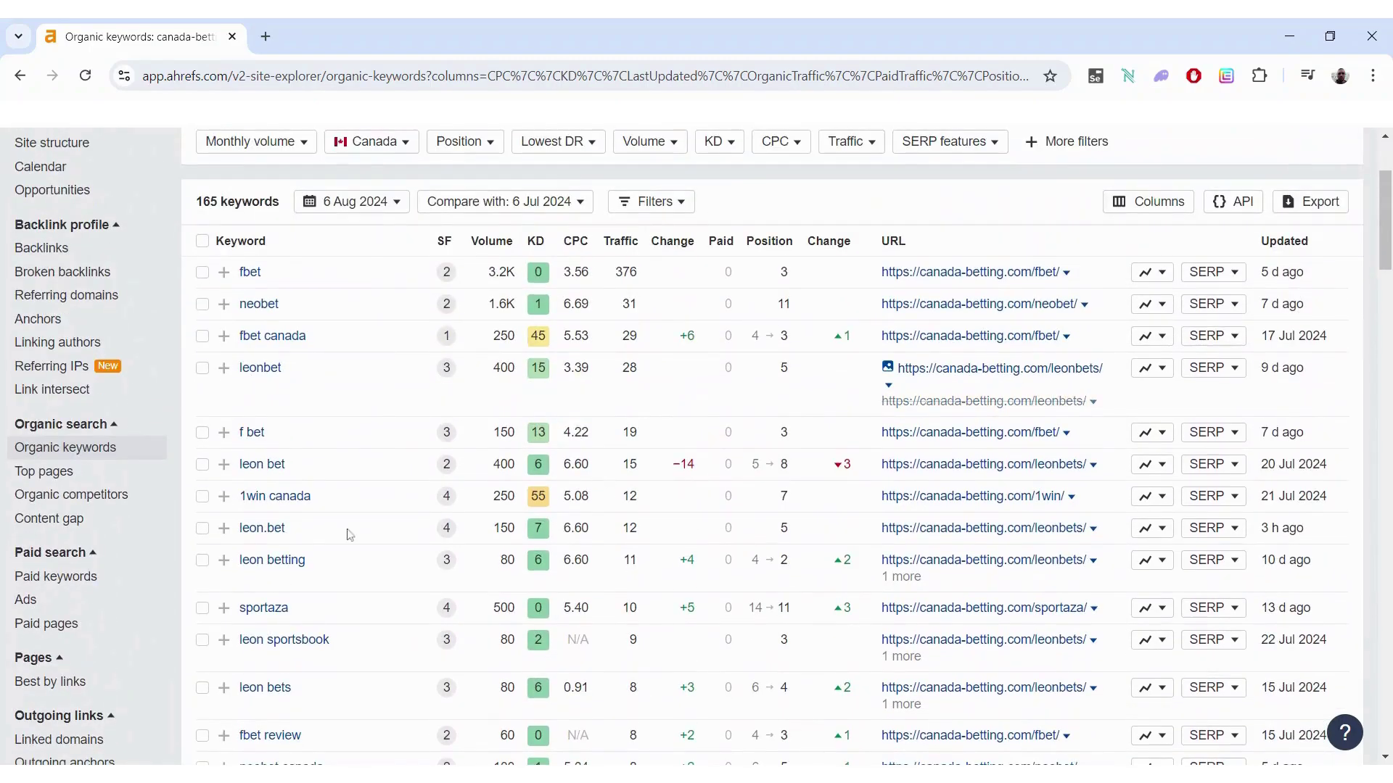
scroll(356, 437, down, 6)
scroll(364, 435, up, 7)
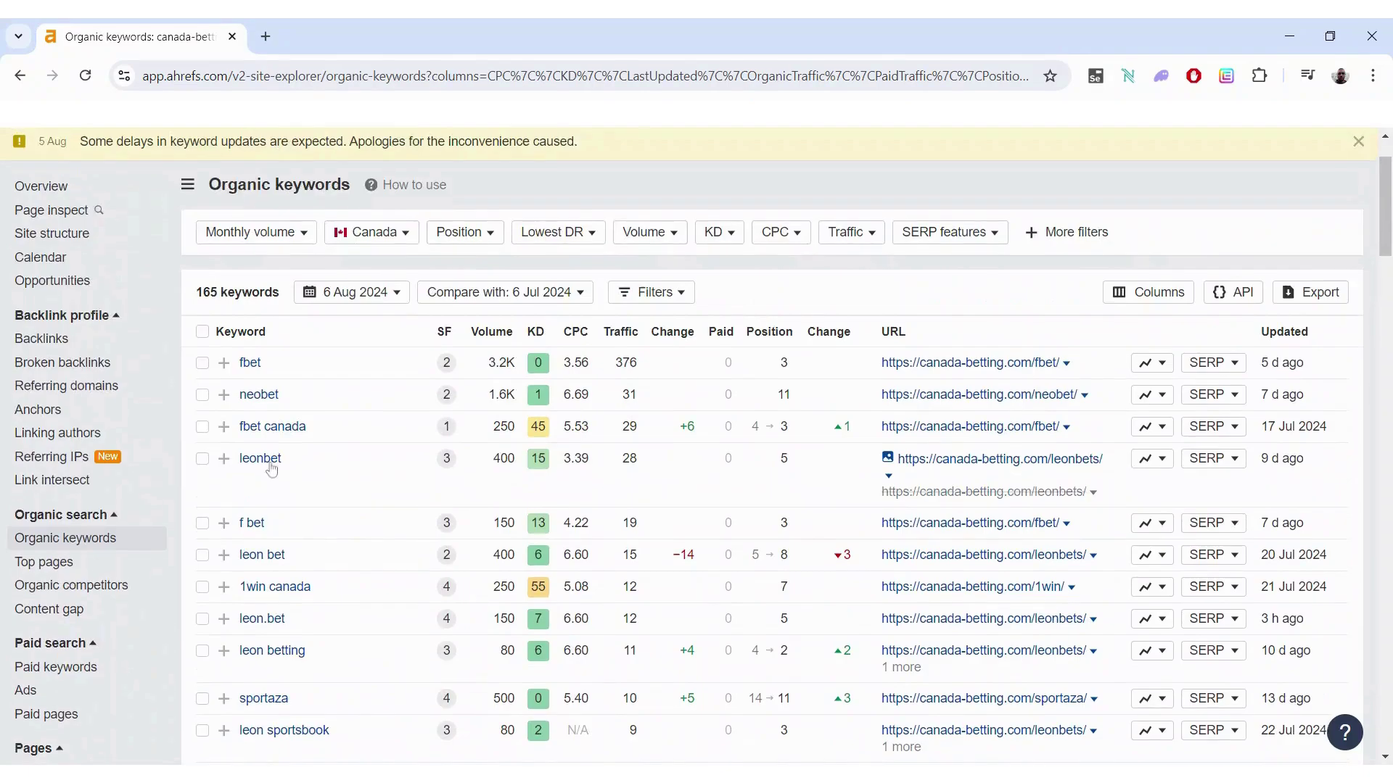
scroll(832, 384, down, 20)
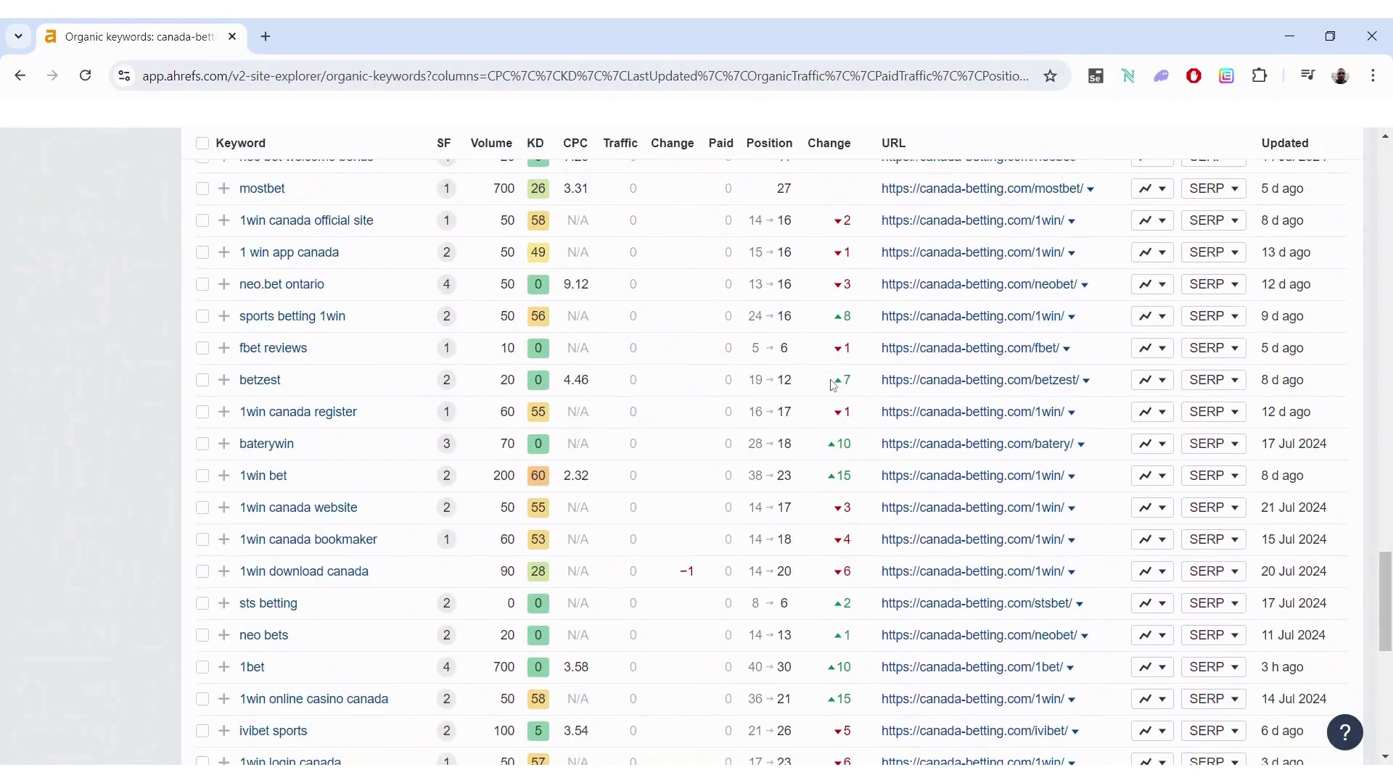
scroll(832, 384, up, 20)
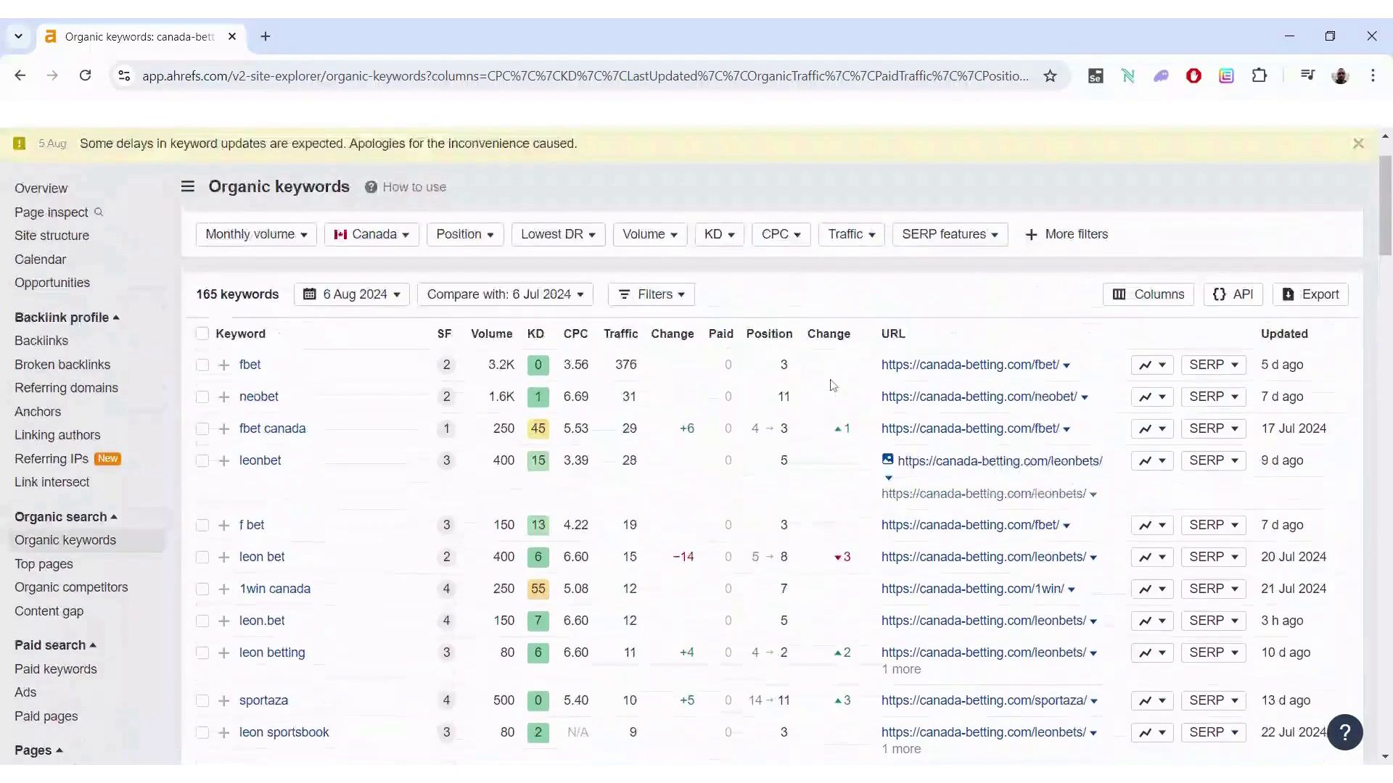
click(84, 593)
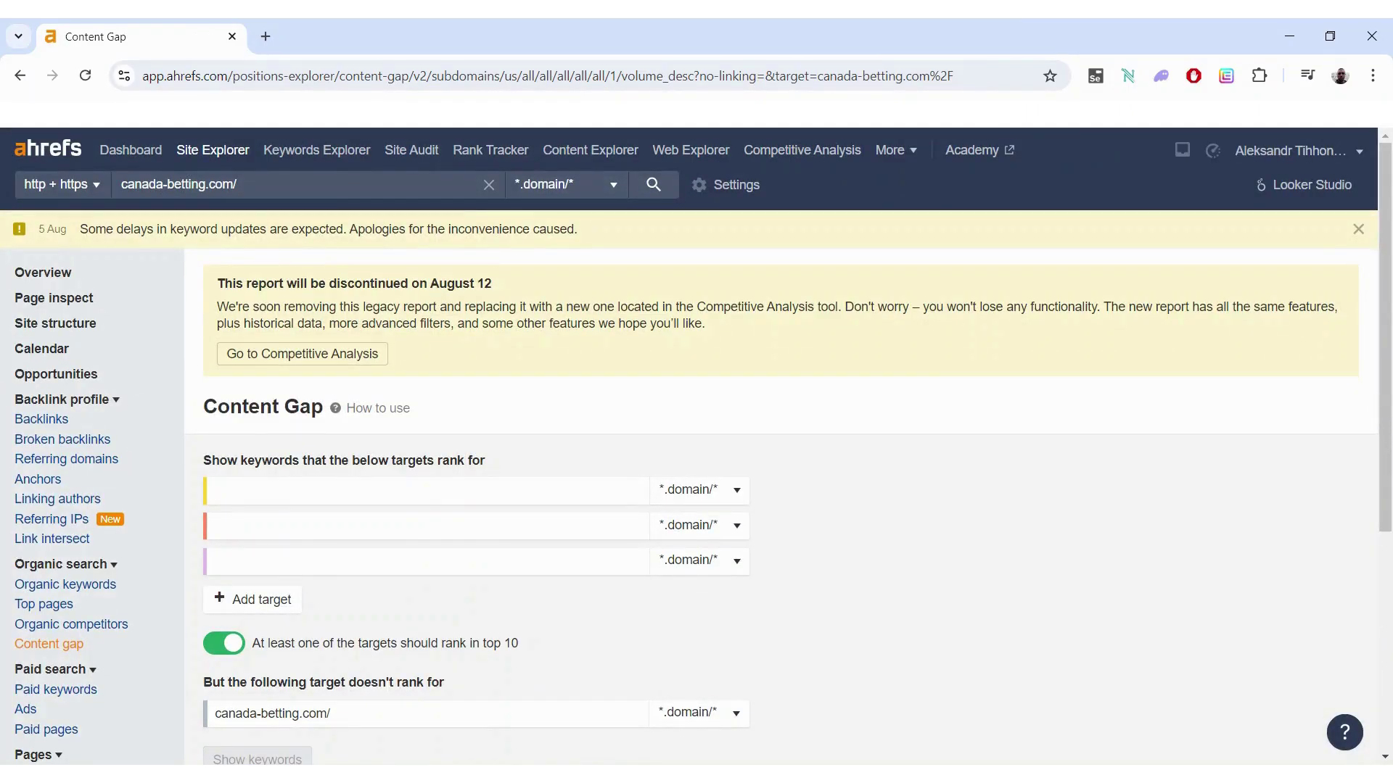
scroll(250, 687, down, 1)
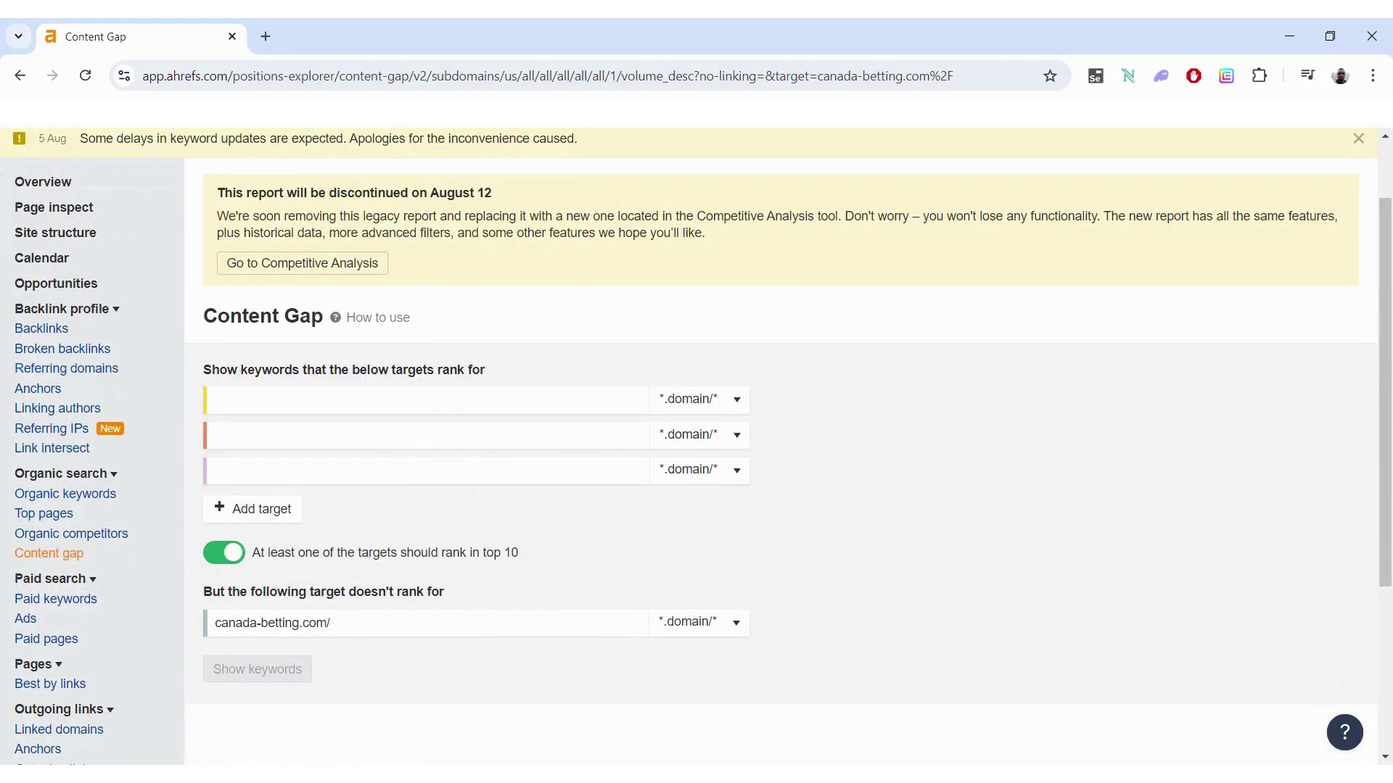
drag(330, 622, 211, 621)
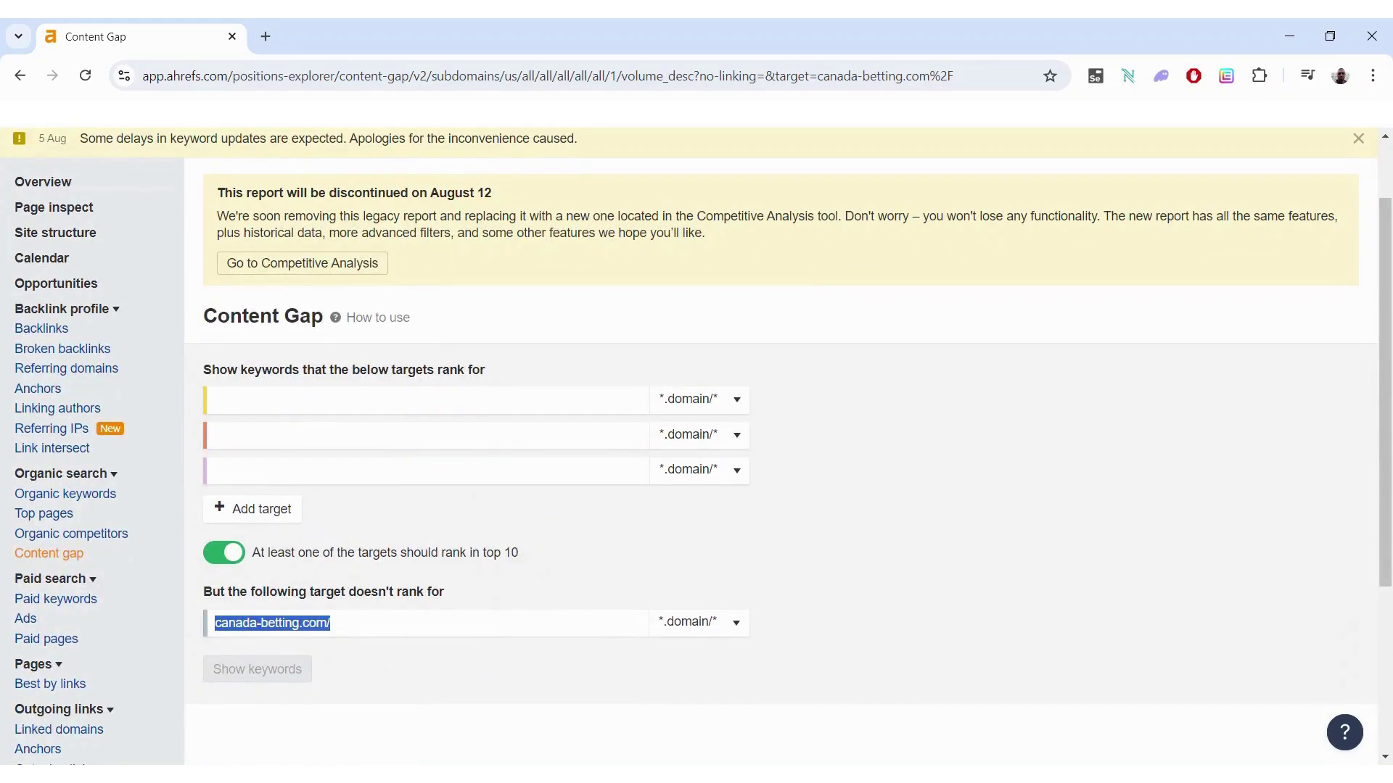
click(215, 399)
text(https://www.canadasportsbetting.ca/)
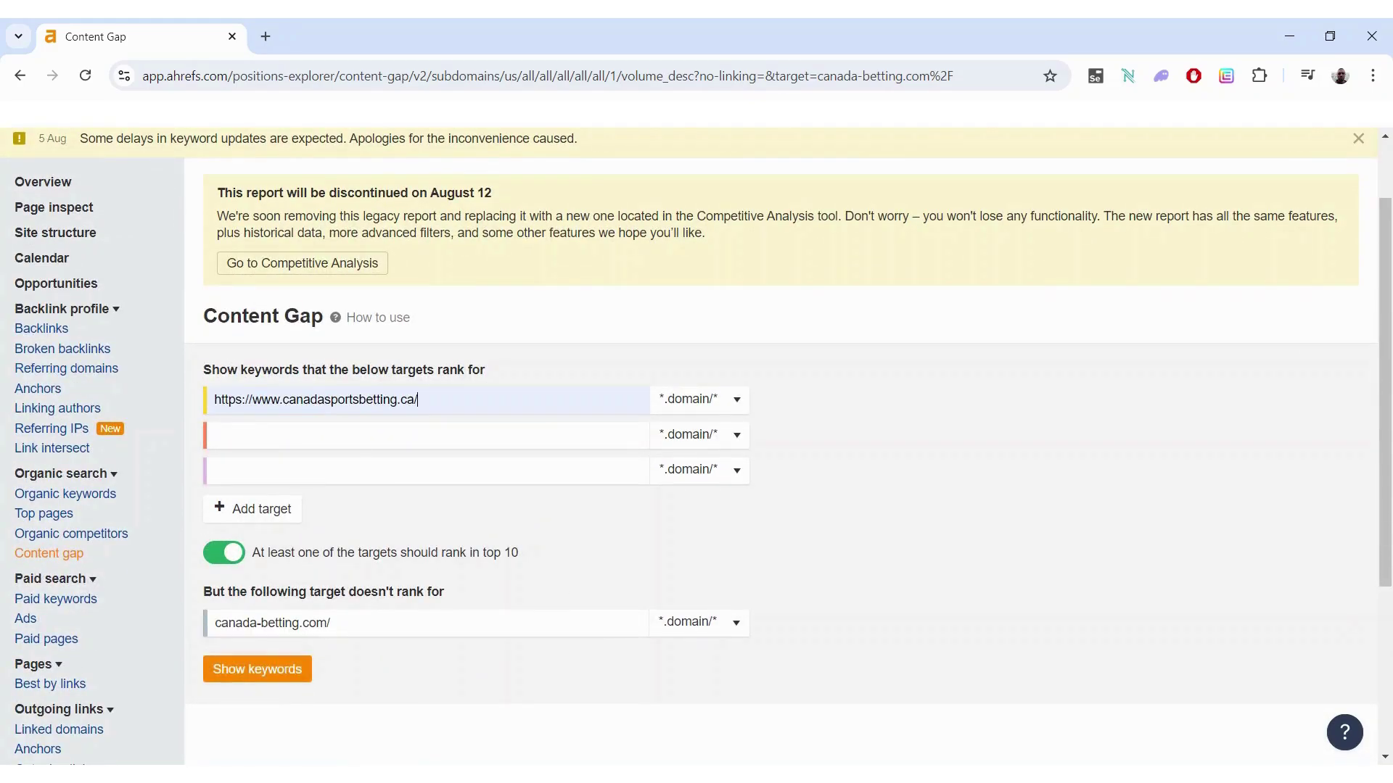
text(https://www.canadasportsbetting.ca/)
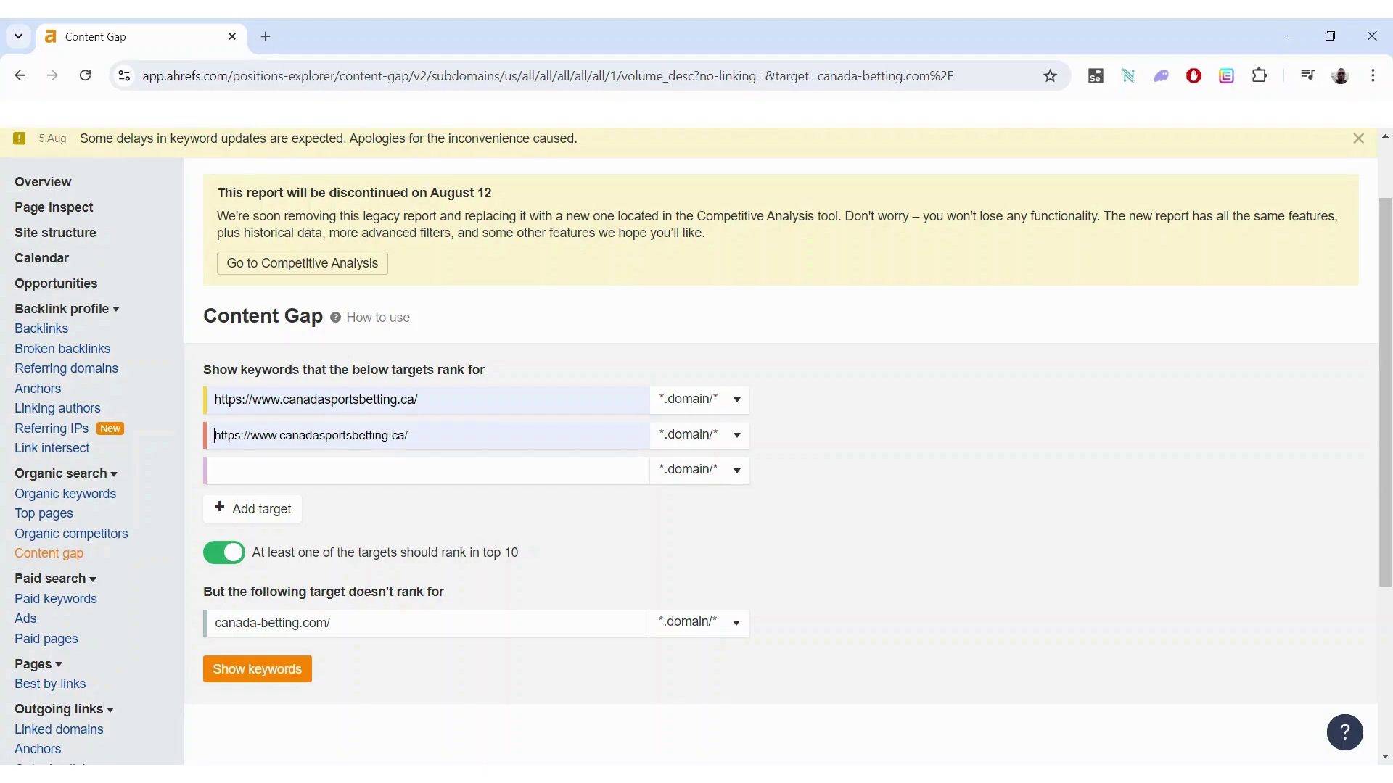
key(shift+Home)
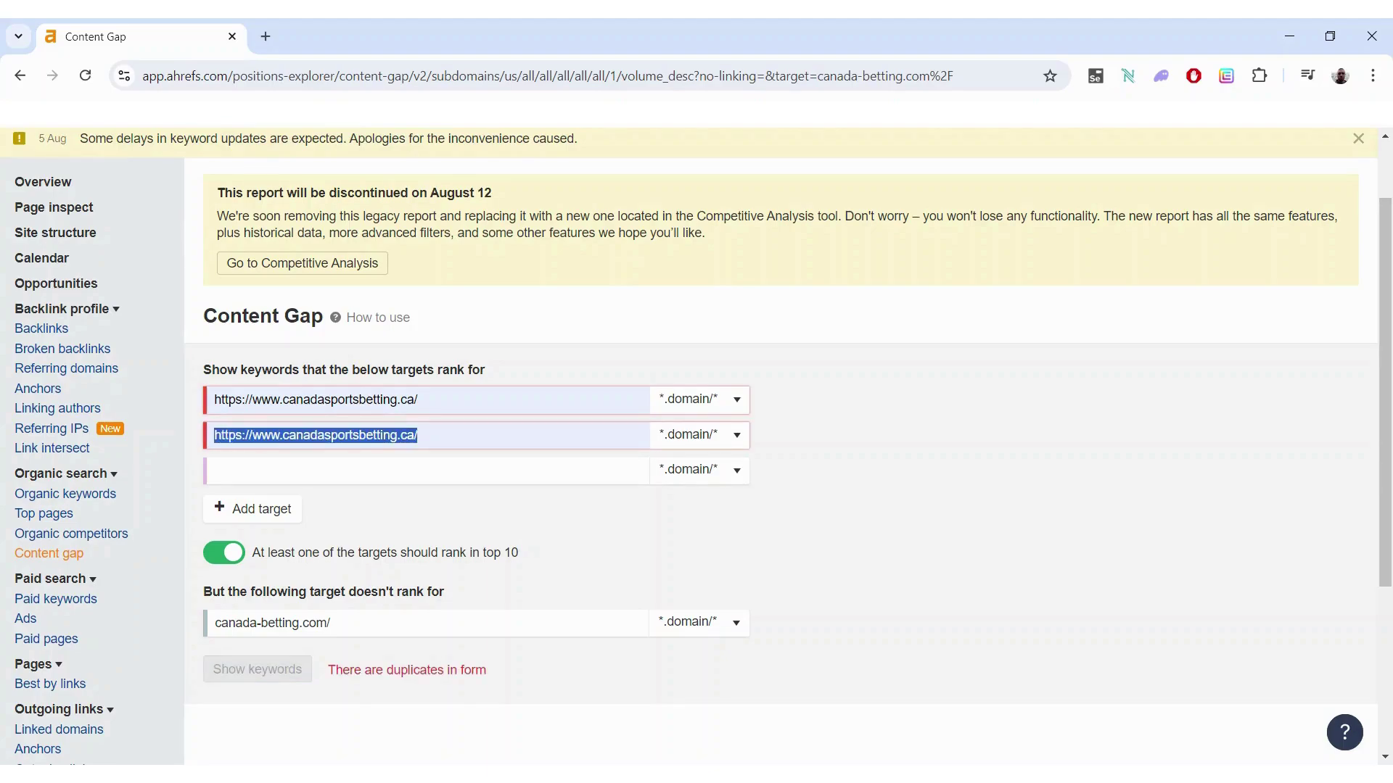
key(BackSpace)
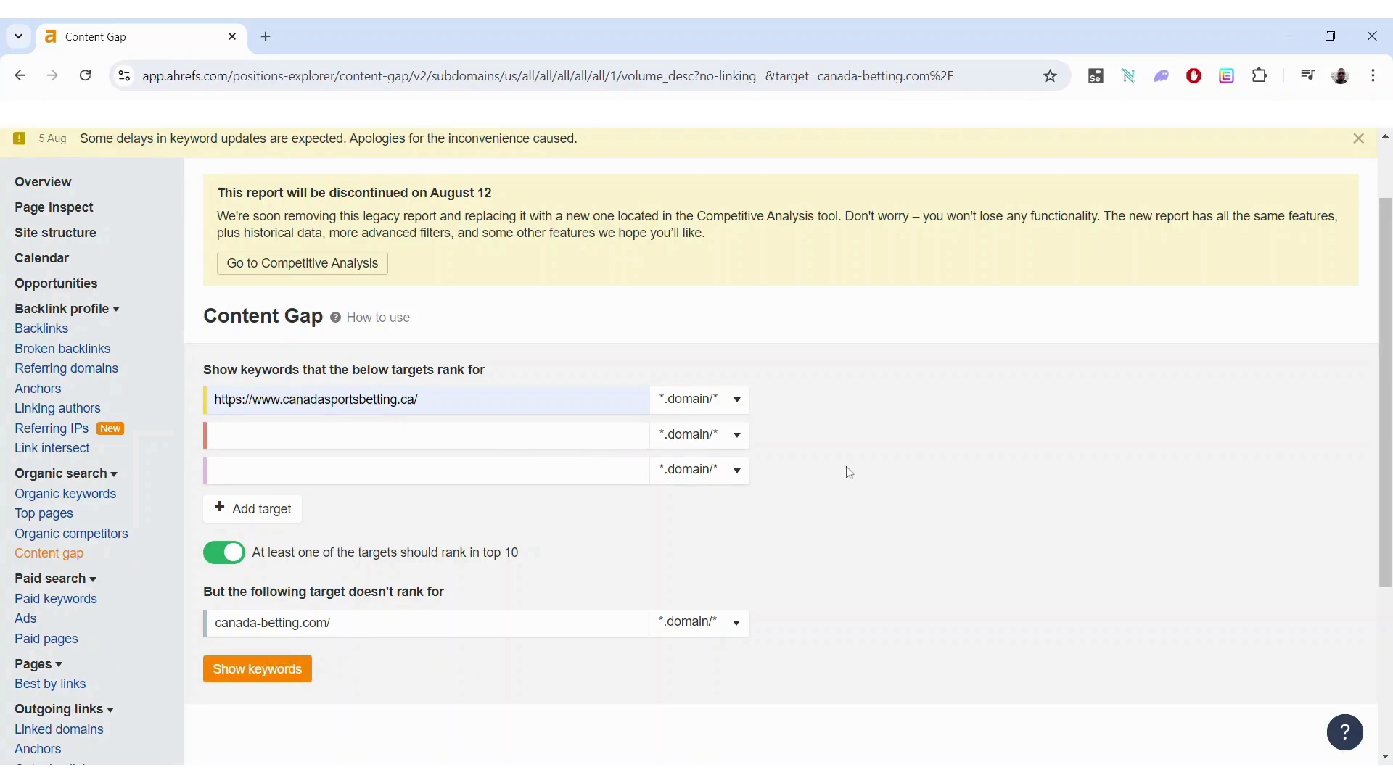
- Show the keywords canadasportsbetting.ca ranks for but canada-betting.com does not, and review the keyword table
click(245, 671)
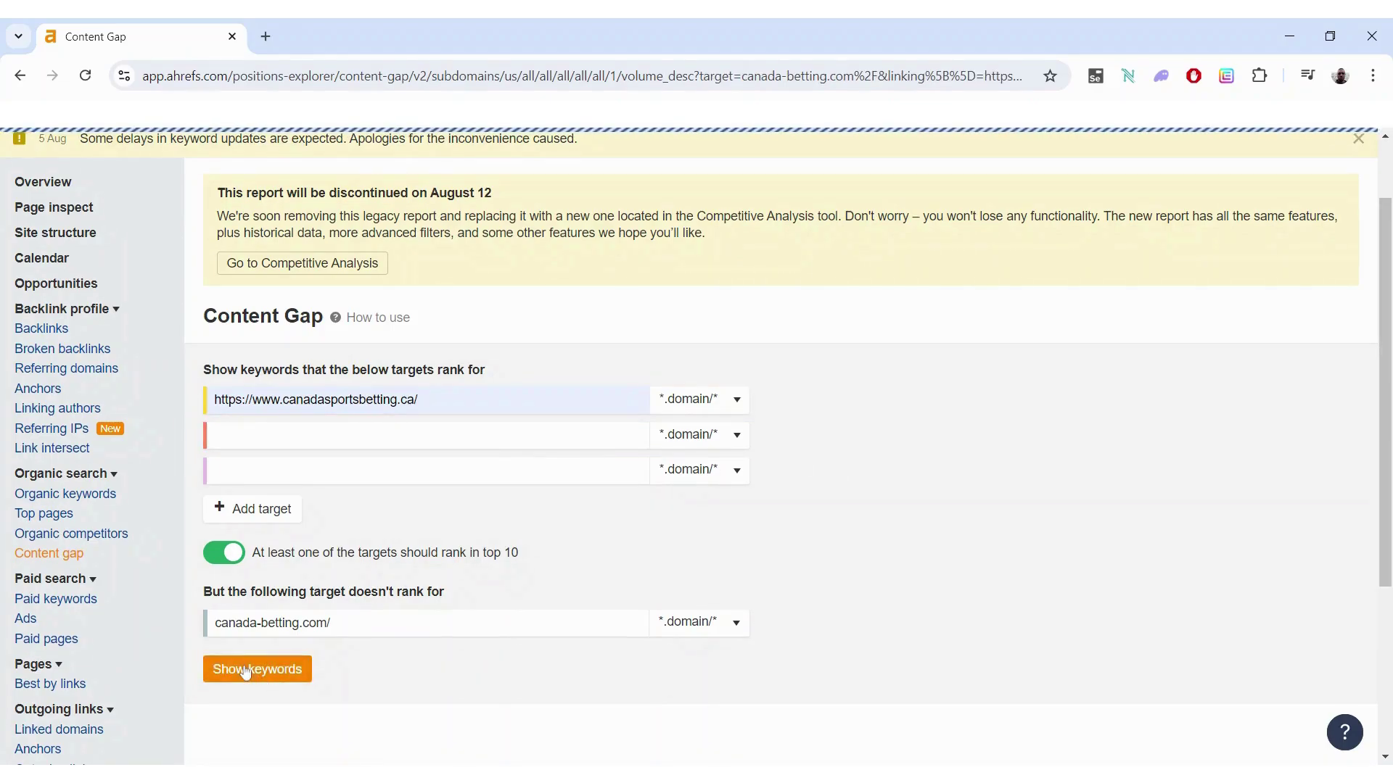
scroll(270, 535, down, 3)
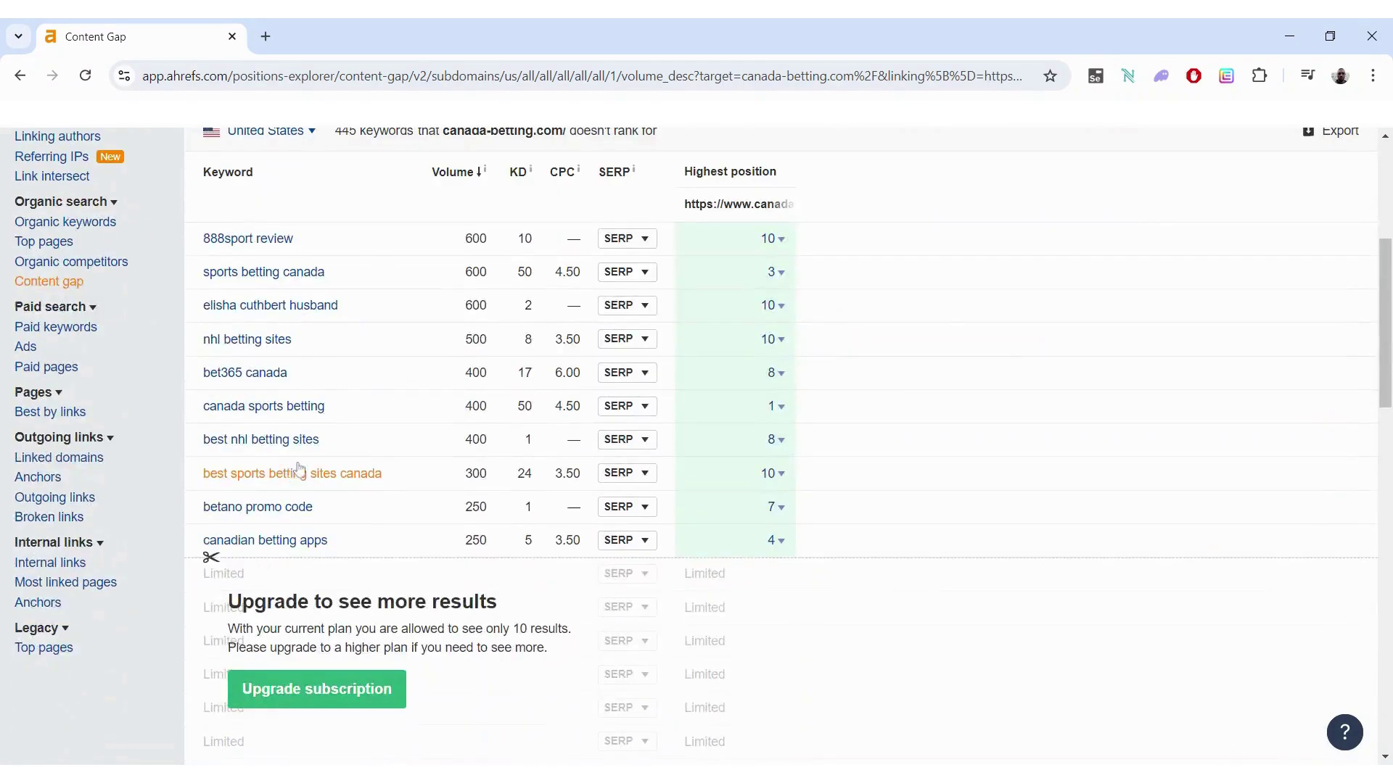
scroll(556, 575, up, 2)
scroll(702, 446, up, 1)
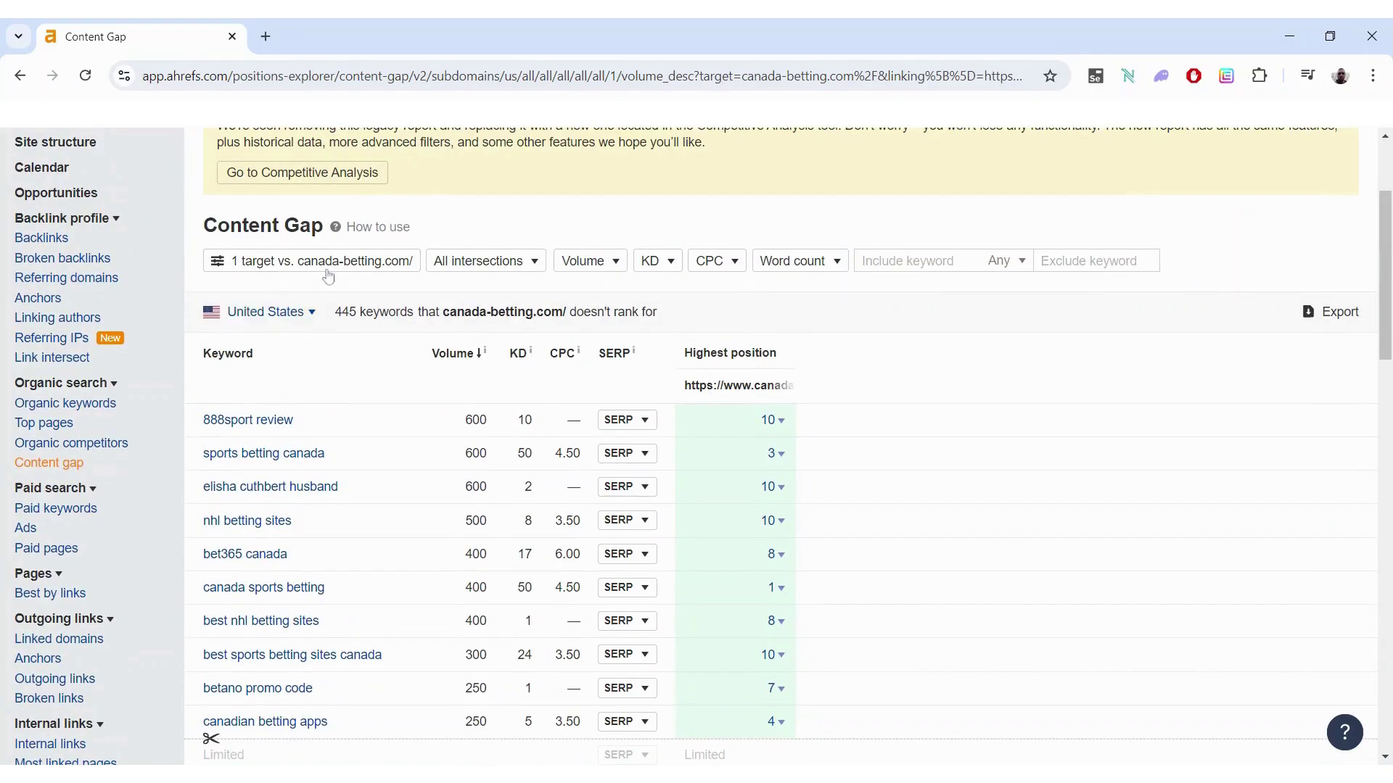
- Look at the KD and Volume filter options of the Content Gap report and examine the listed keywords' volume, difficulty and positions
click(654, 262)
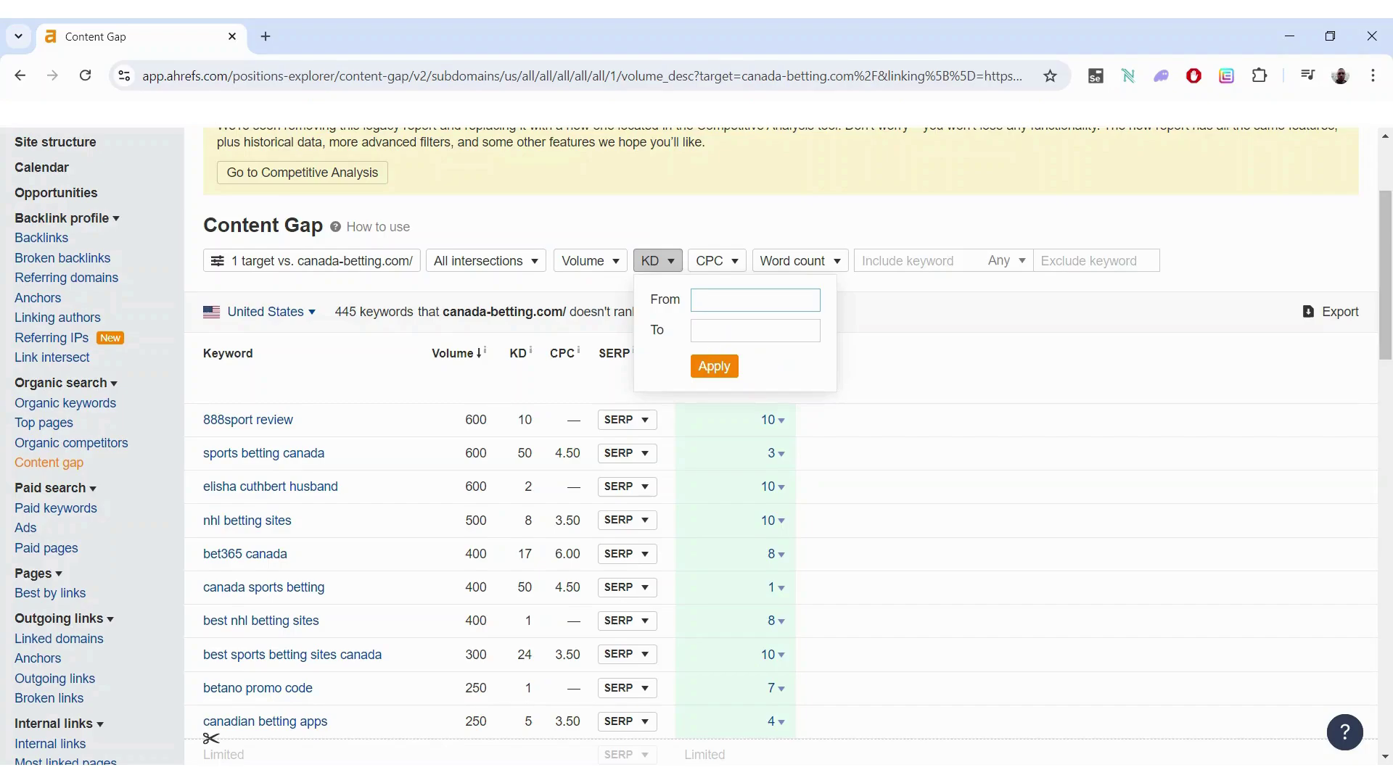
click(618, 263)
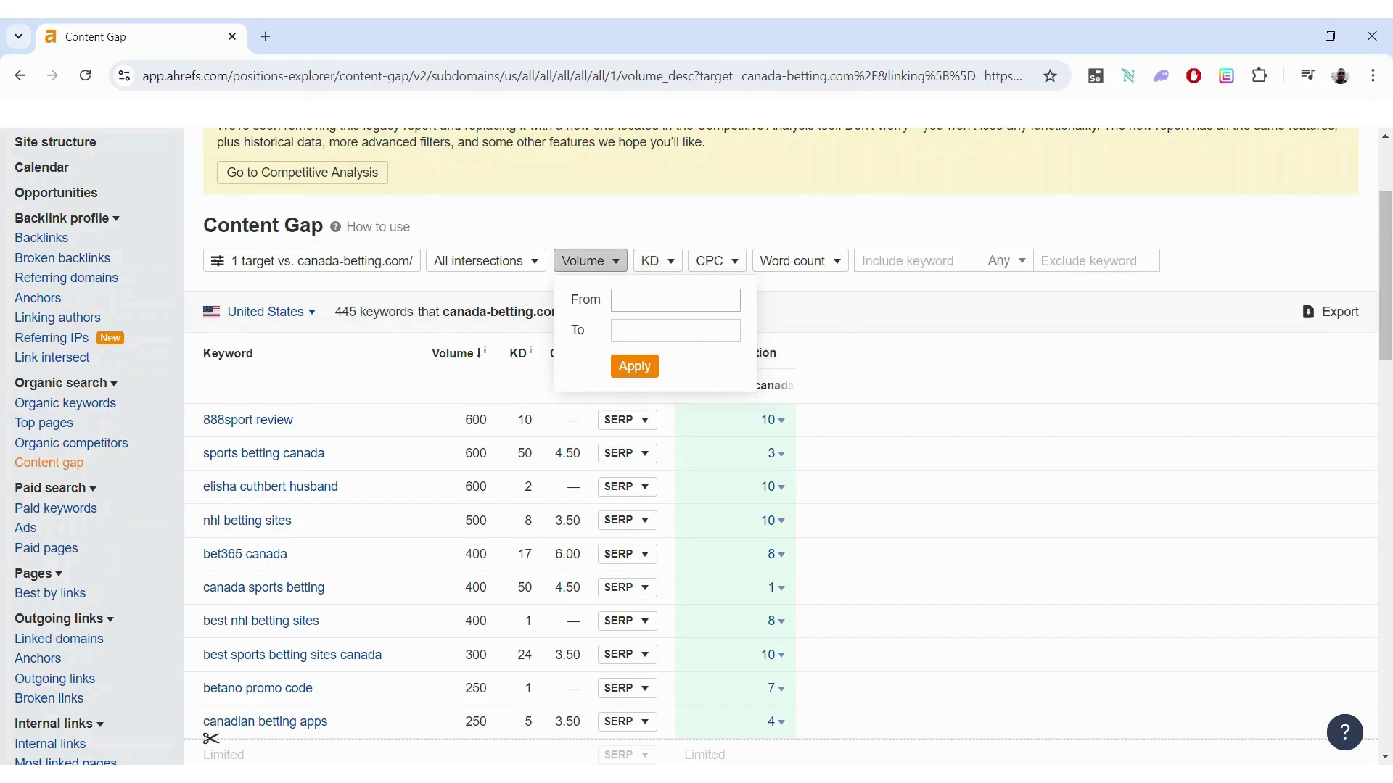
click(635, 366)
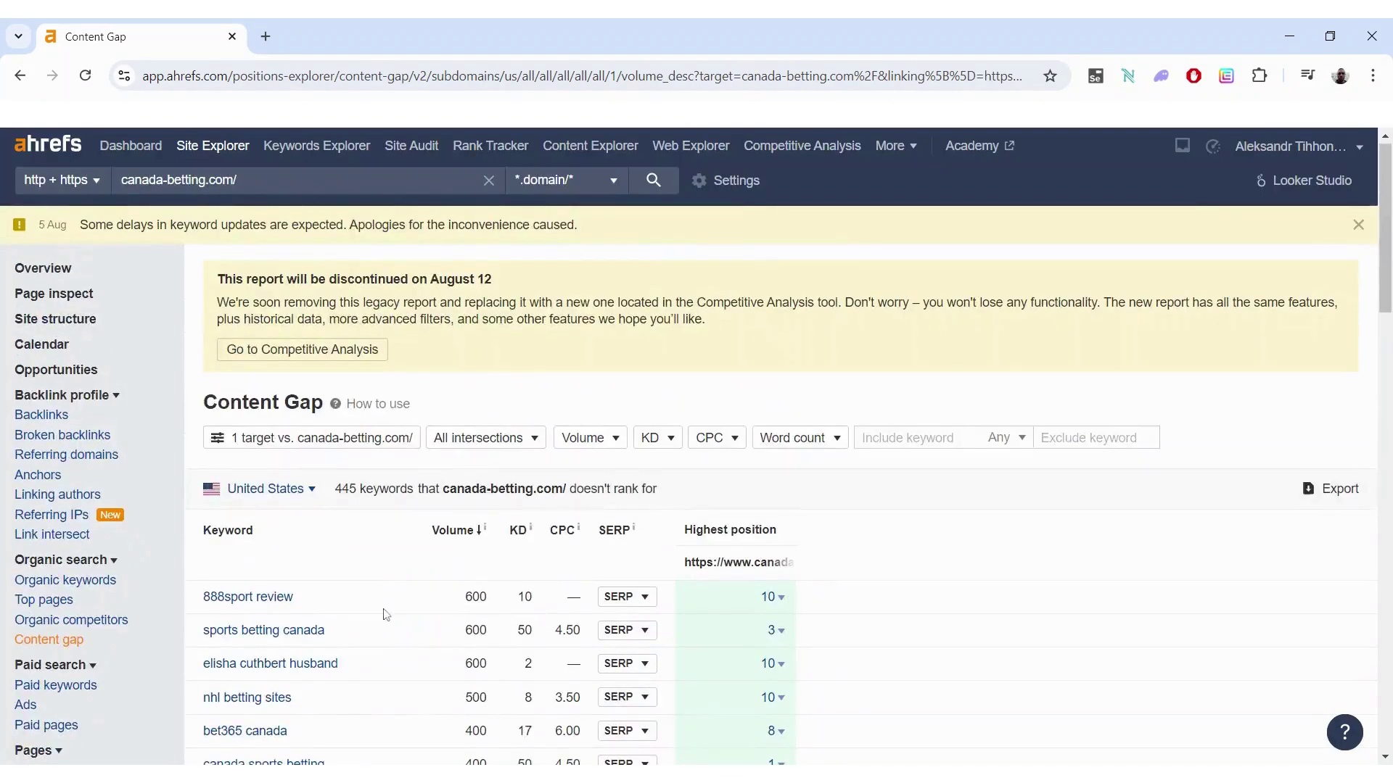
scroll(386, 615, down, 6)
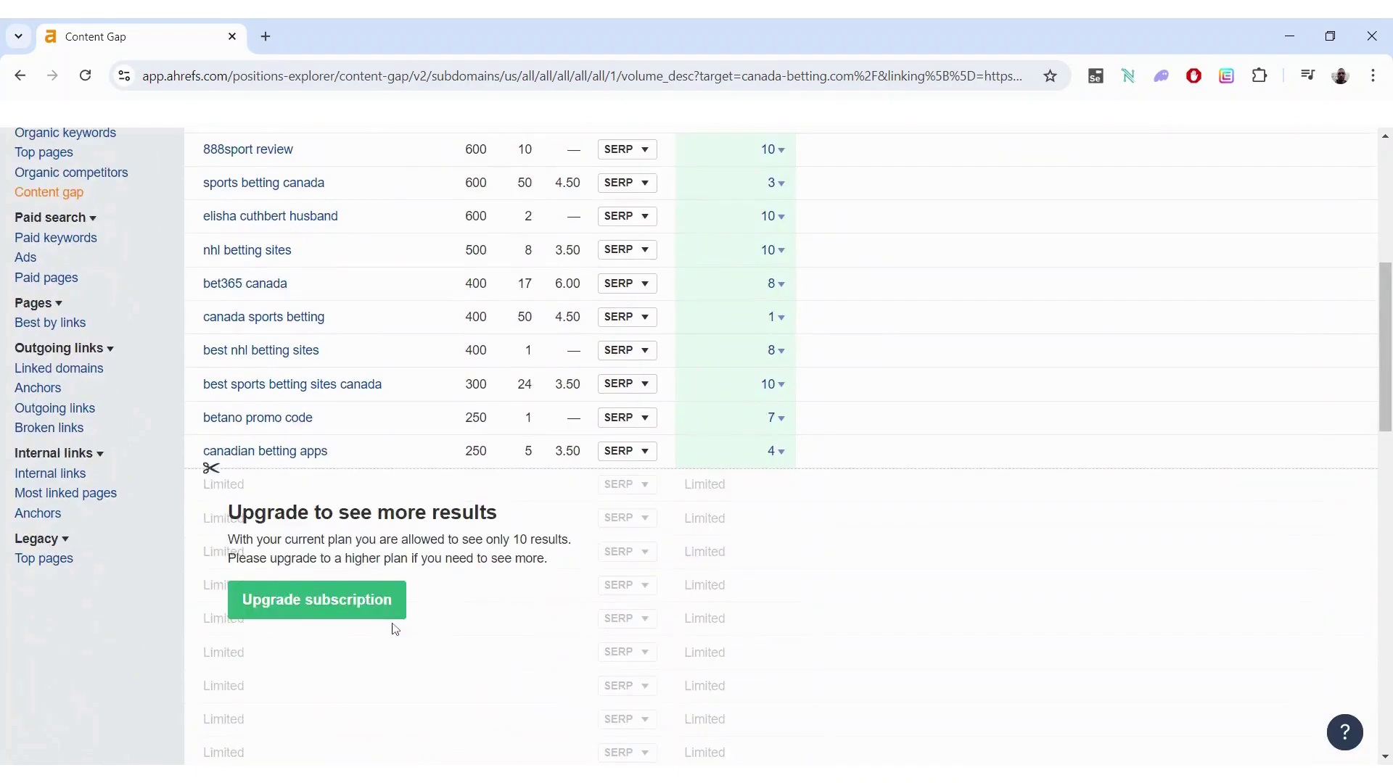
scroll(396, 630, up, 5)
scroll(395, 630, down, 3)
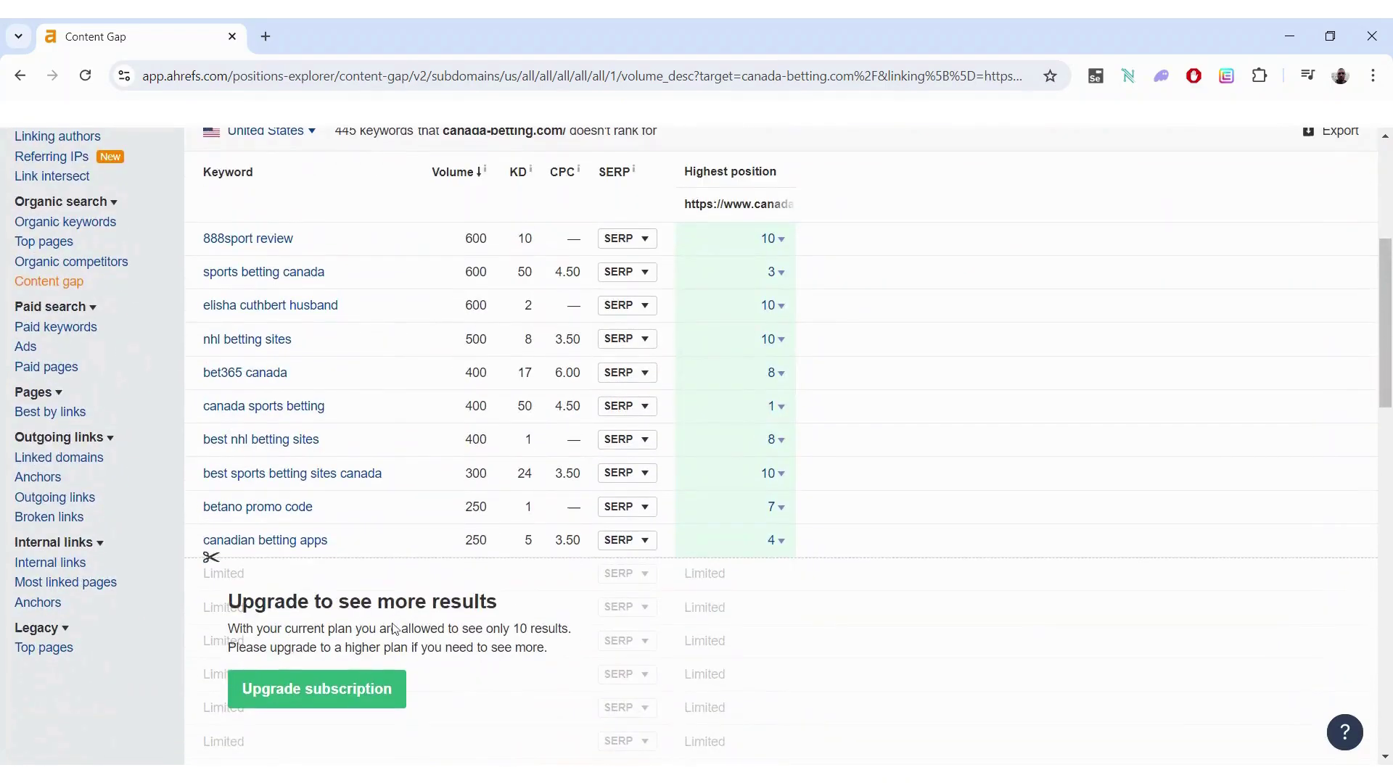
scroll(464, 688, up, 5)
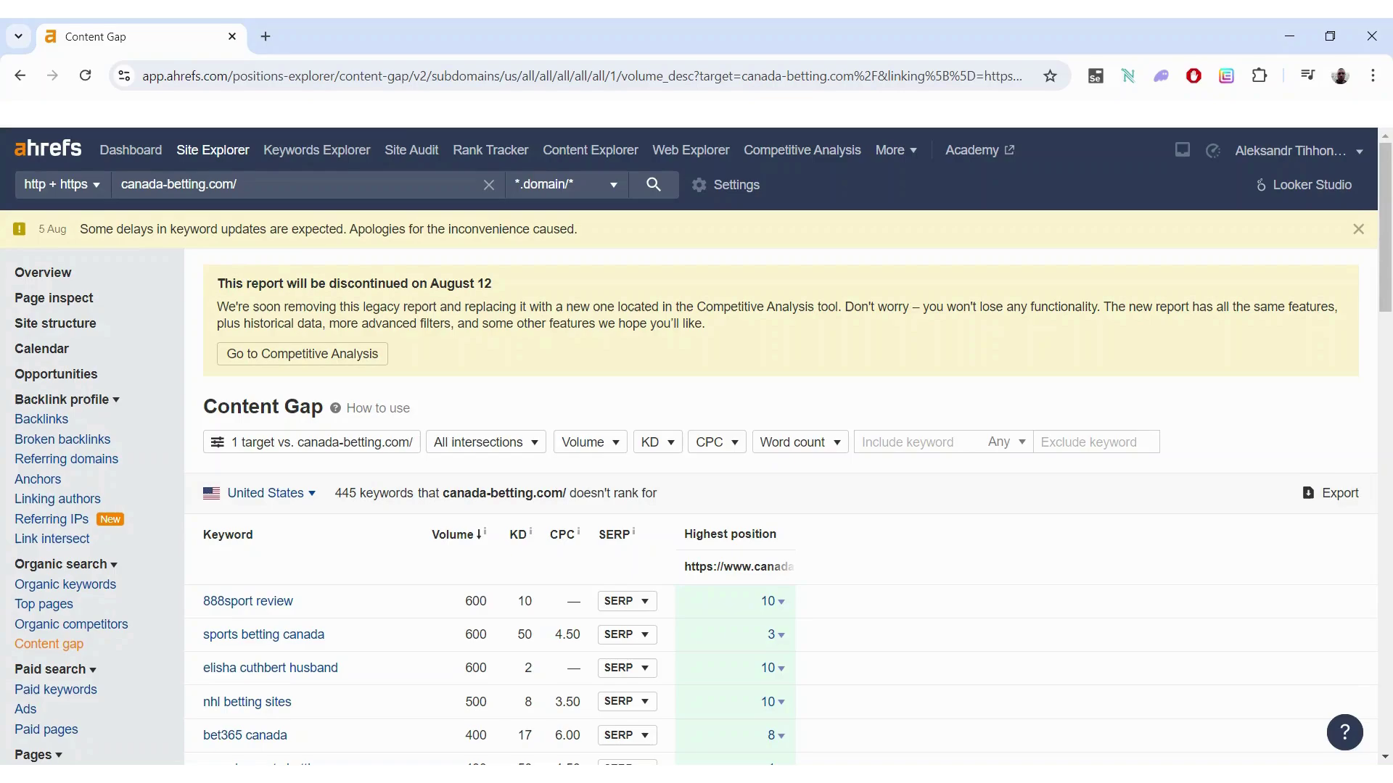
- Read the Content Gap discontinuation notice, view the Competitive Analysis page it mentions, and return to the Content Gap report
drag(210, 287, 506, 286)
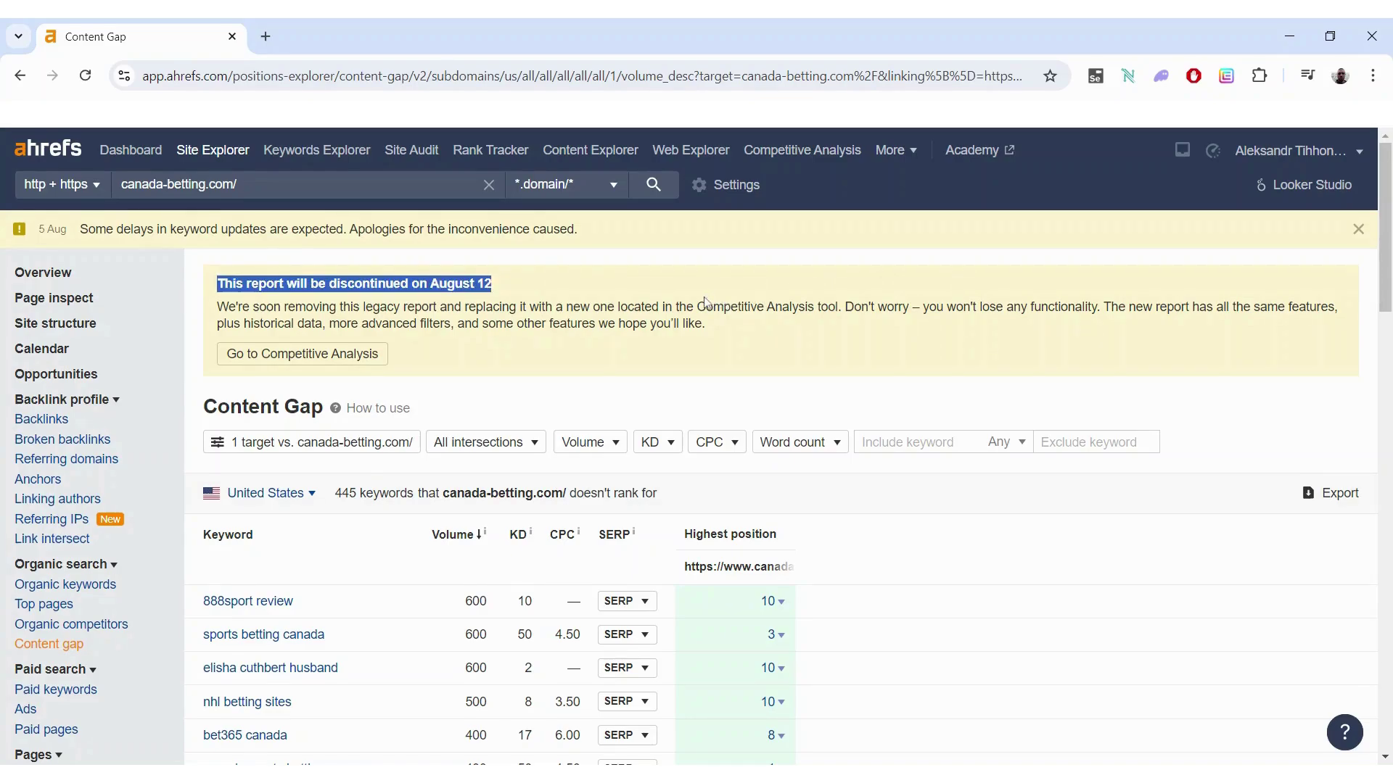
drag(696, 306, 813, 306)
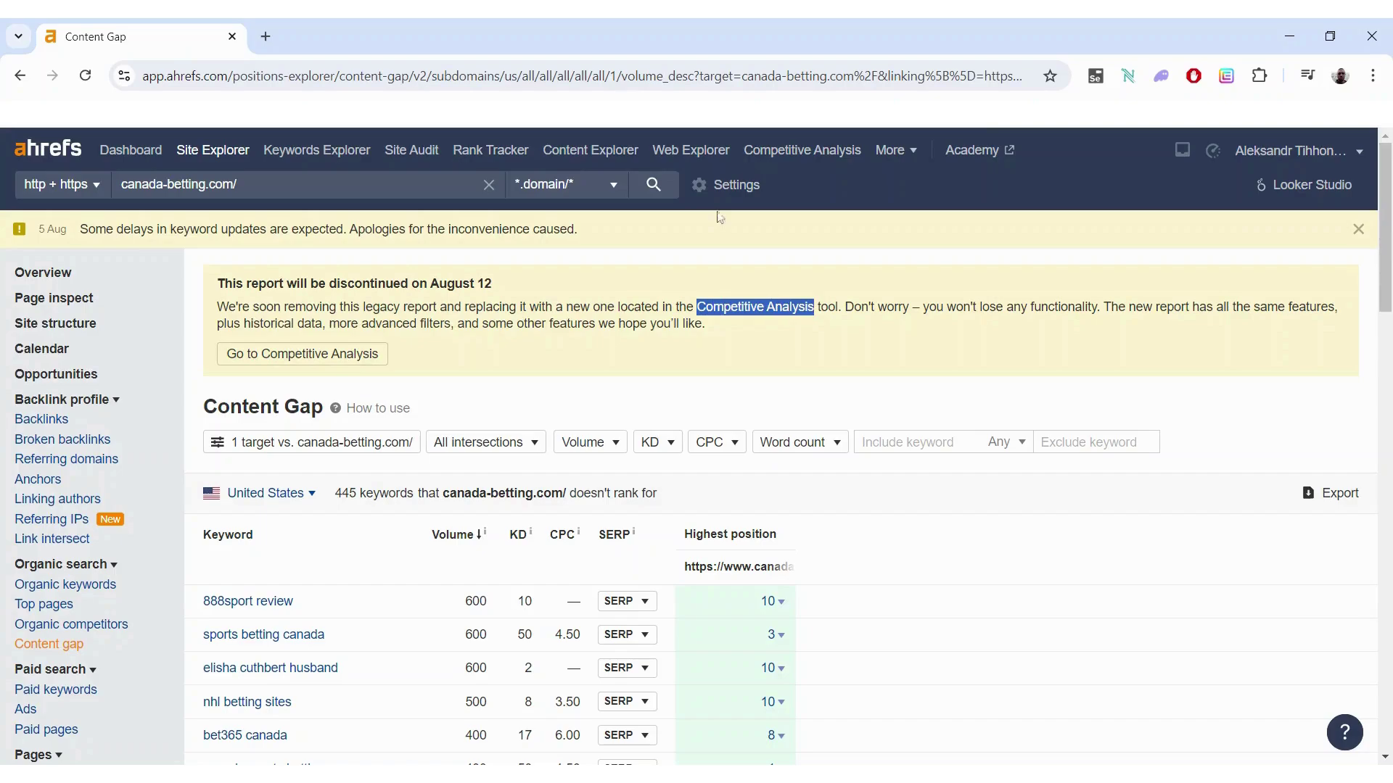
click(756, 156)
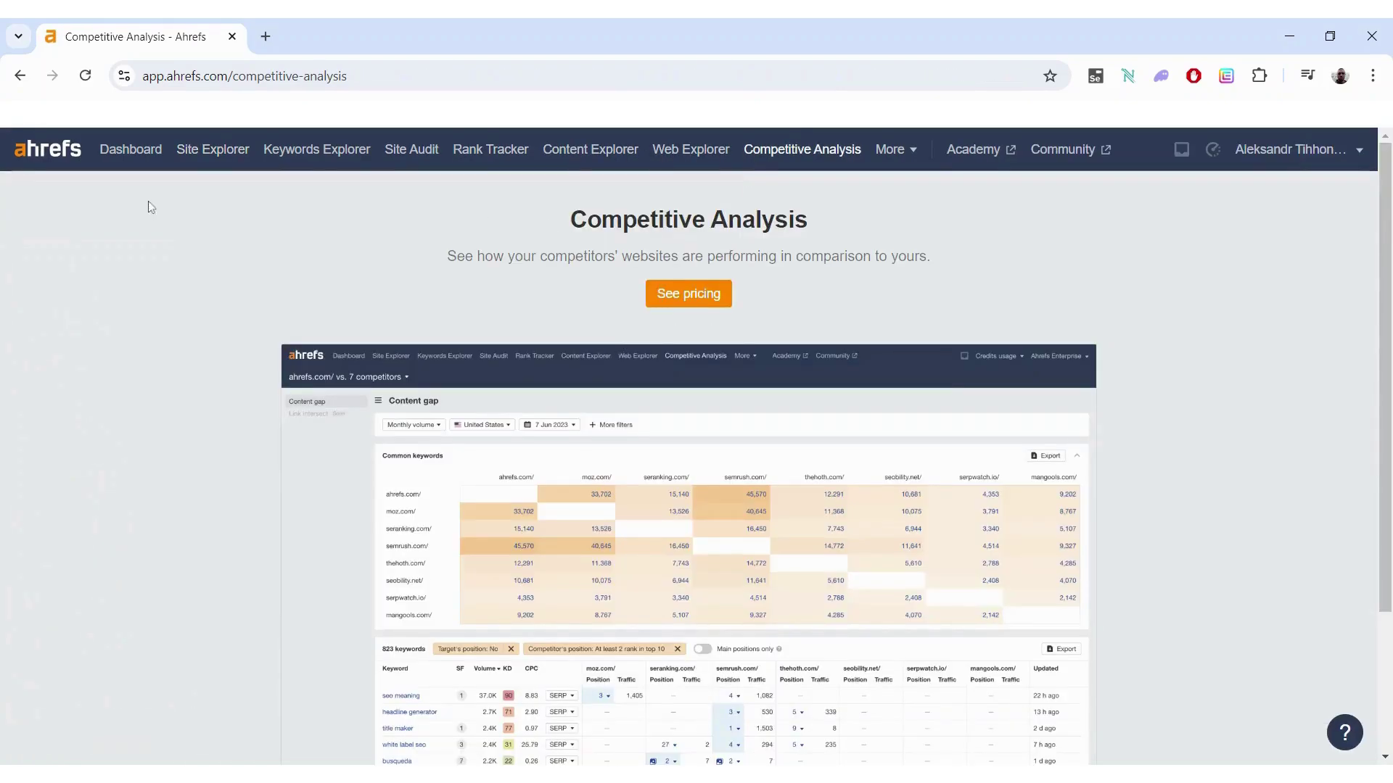
click(21, 75)
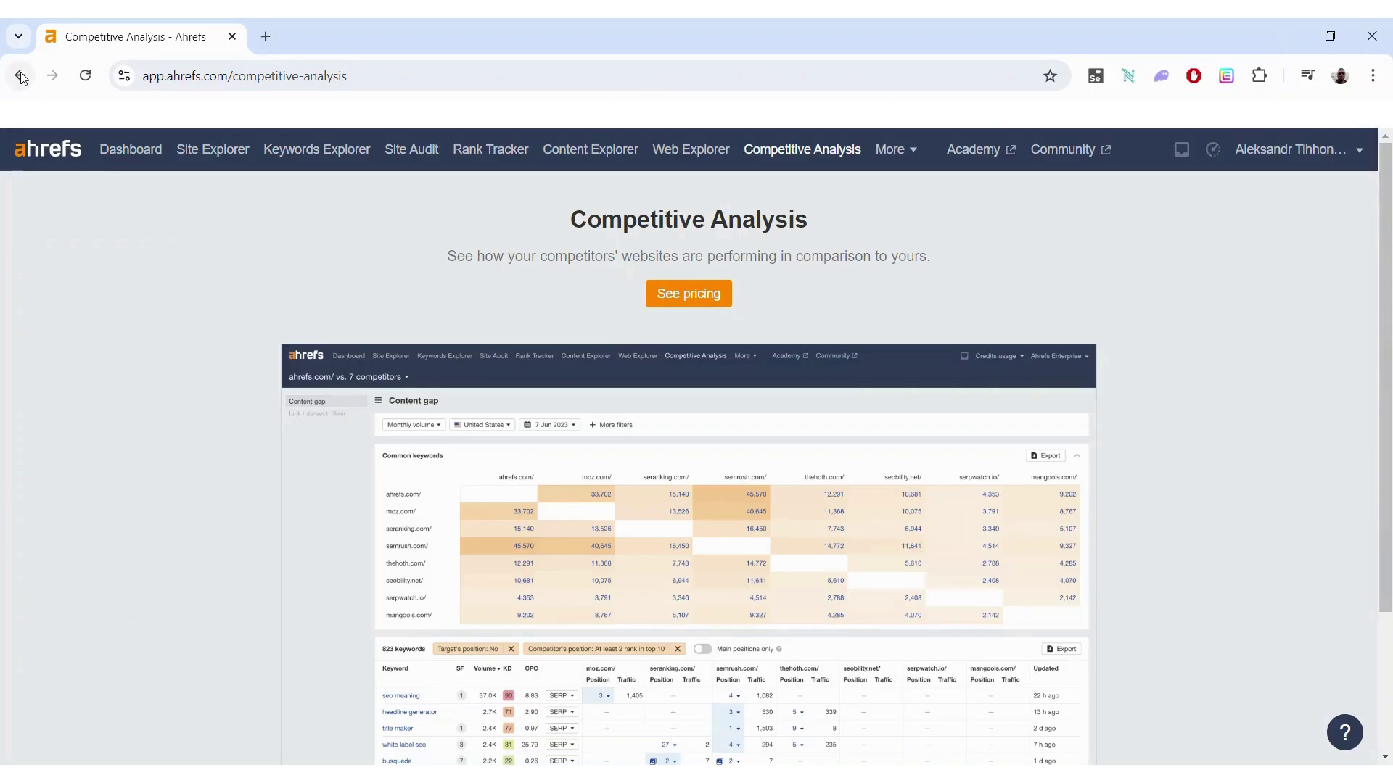
click(21, 75)
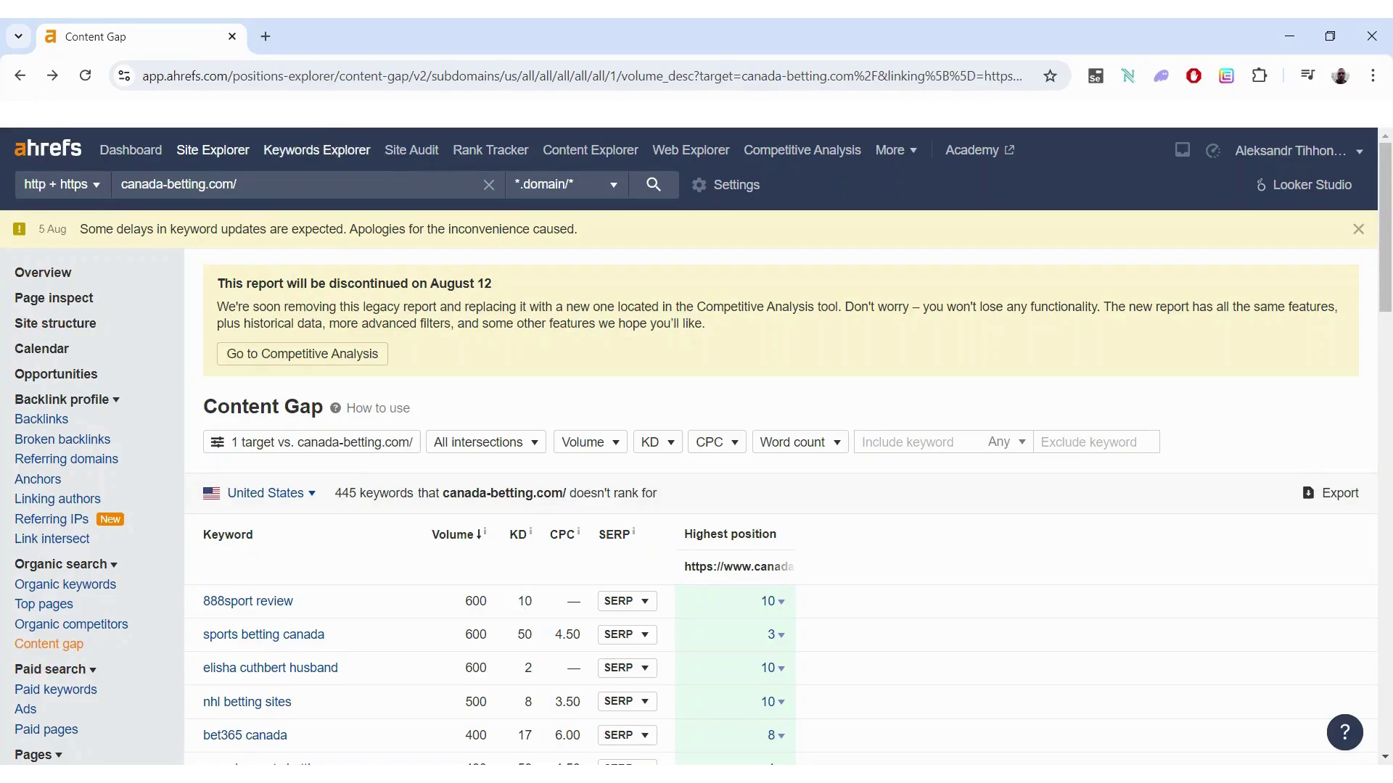
- Open Keywords Explorer and inspect the KD, Volume and Global volume filters on the Canada overview of the betting keywords
click(335, 147)
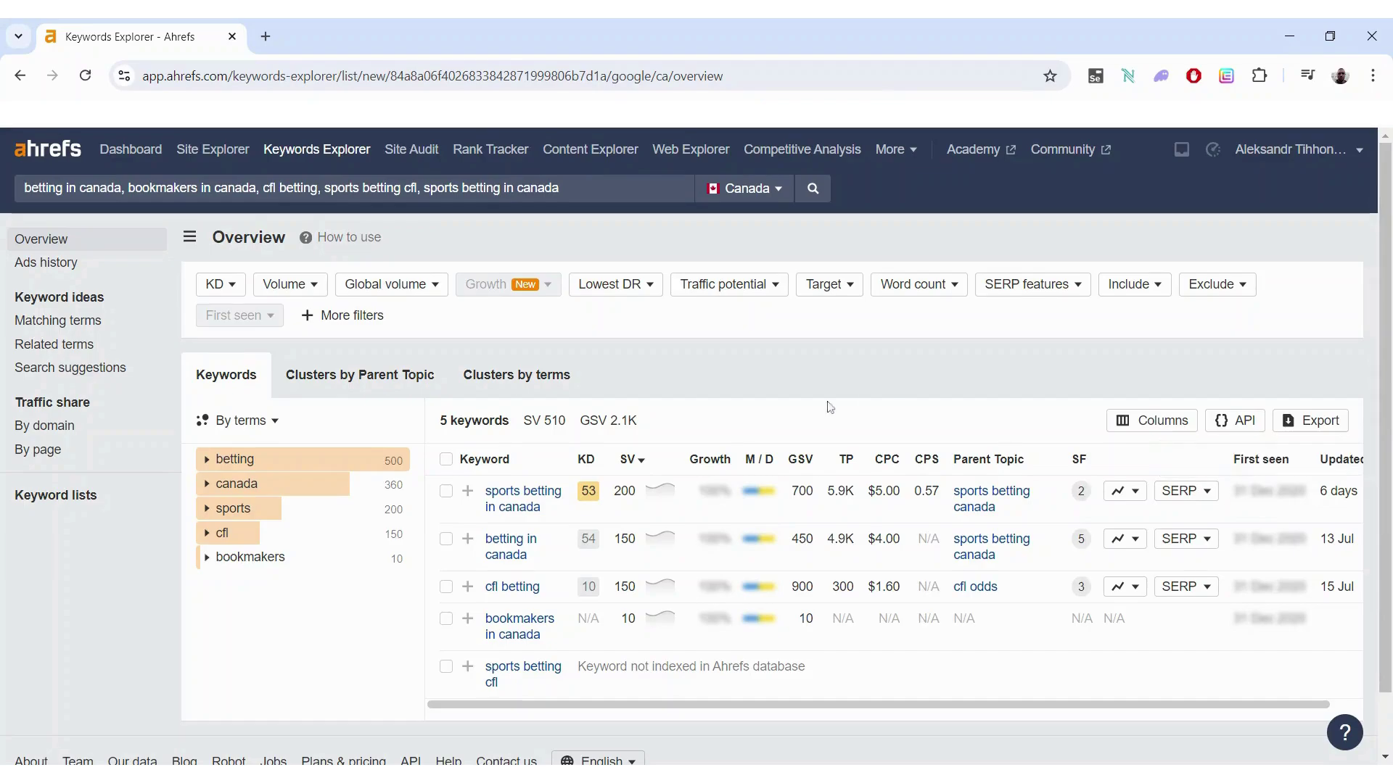
click(232, 285)
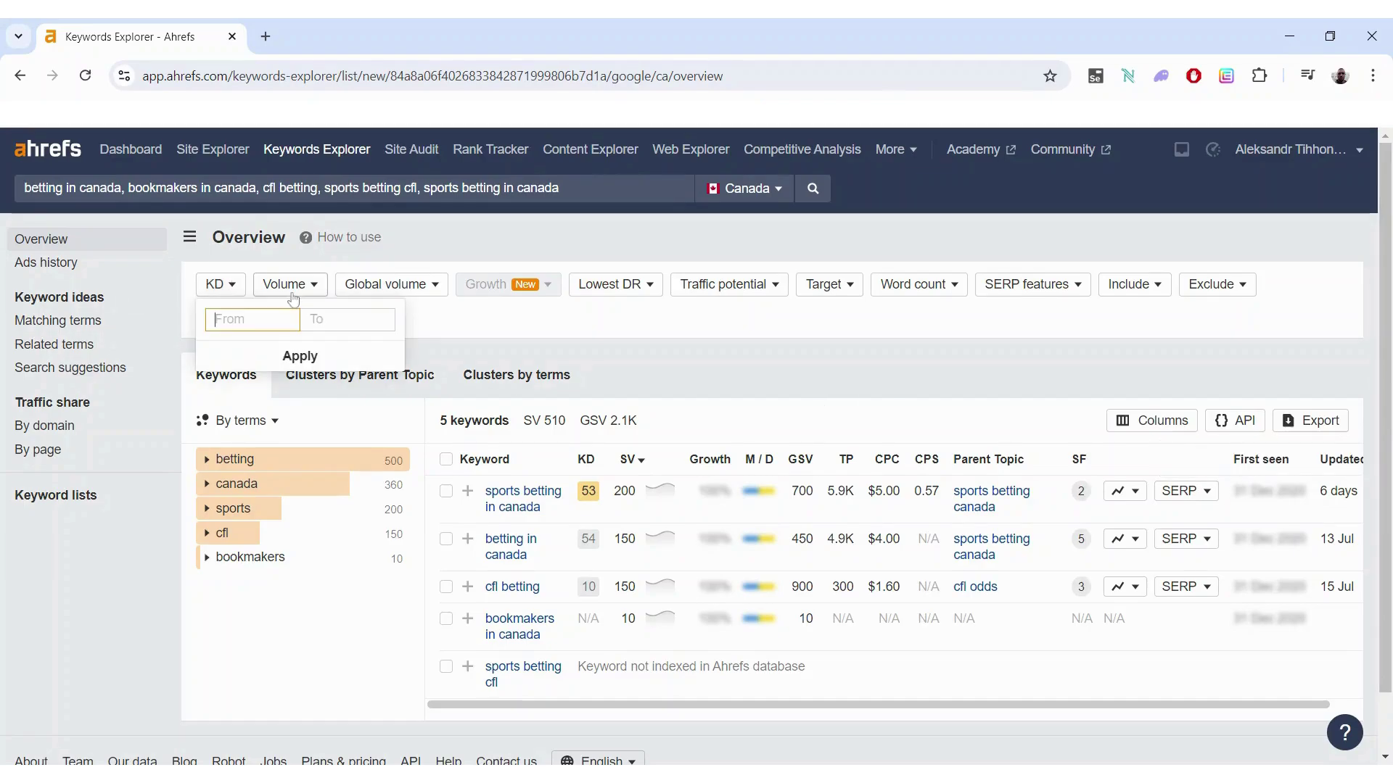
click(313, 286)
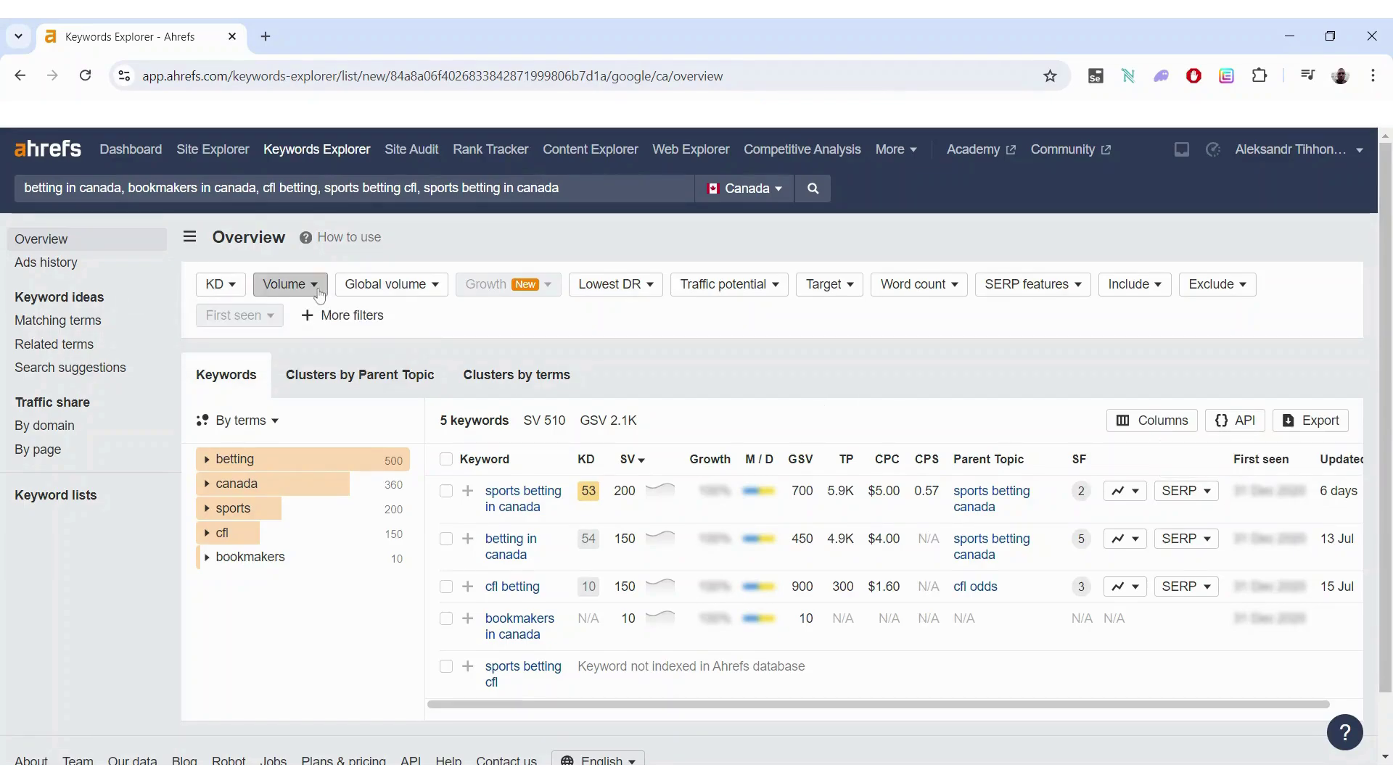
click(428, 287)
click(721, 387)
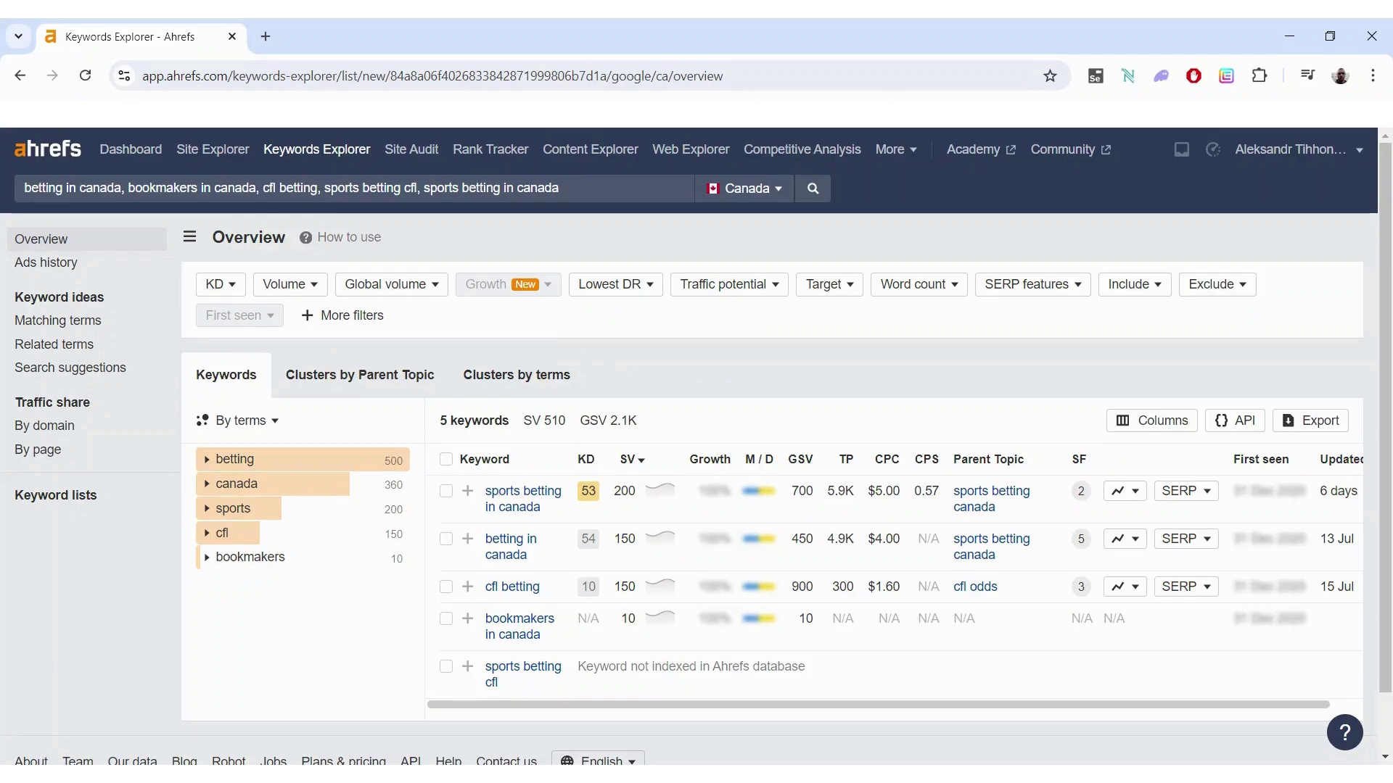
- Open the Related terms report for the betting keywords and look through its keyword list
click(54, 347)
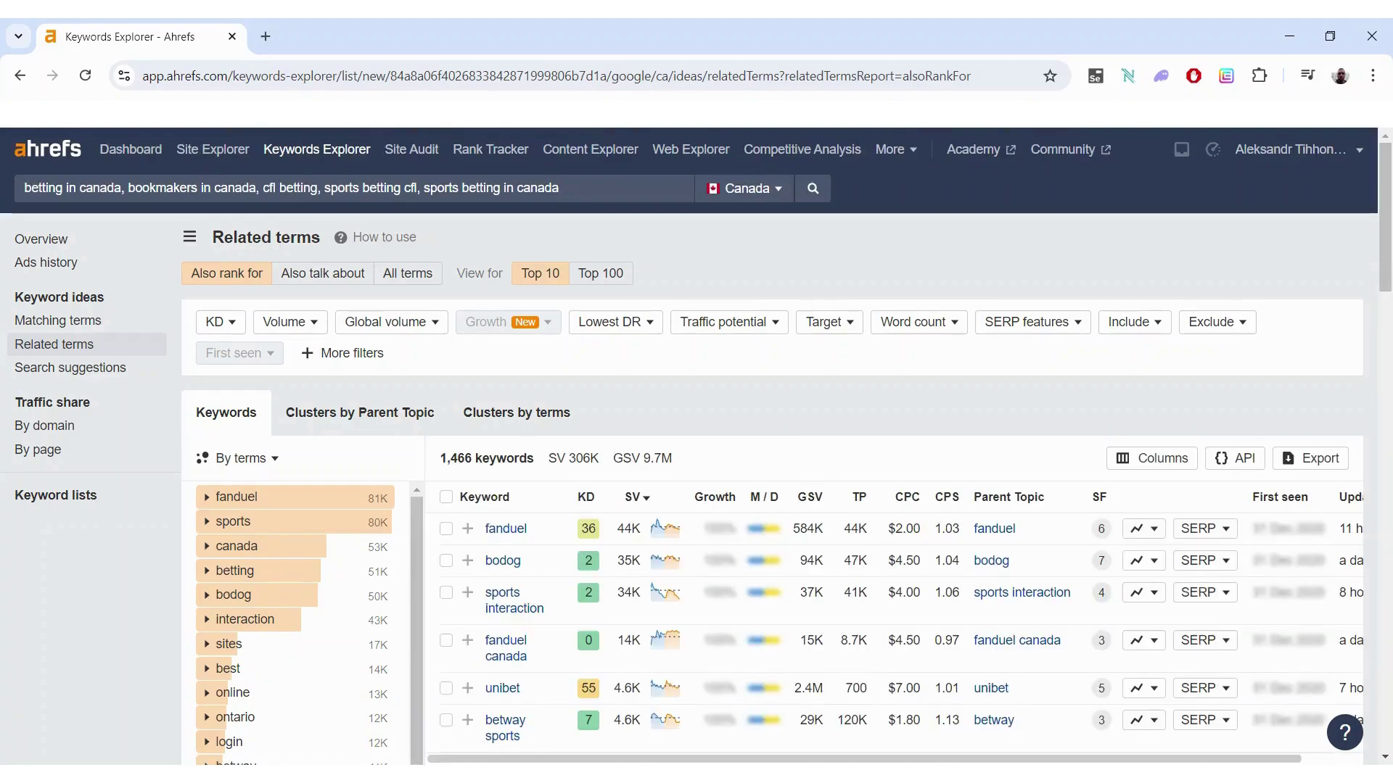
scroll(900, 450, down, 10)
scroll(899, 450, down, 15)
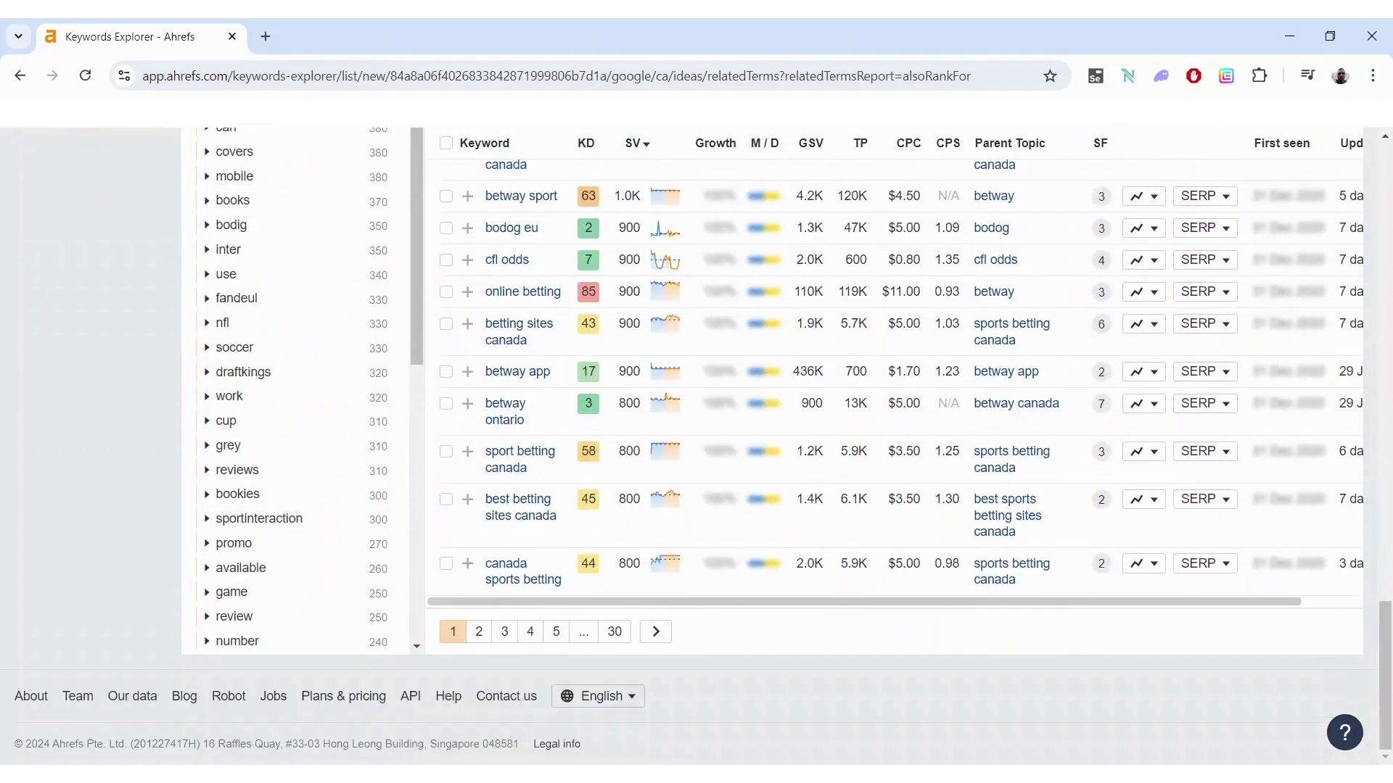
scroll(280, 334, up, 20)
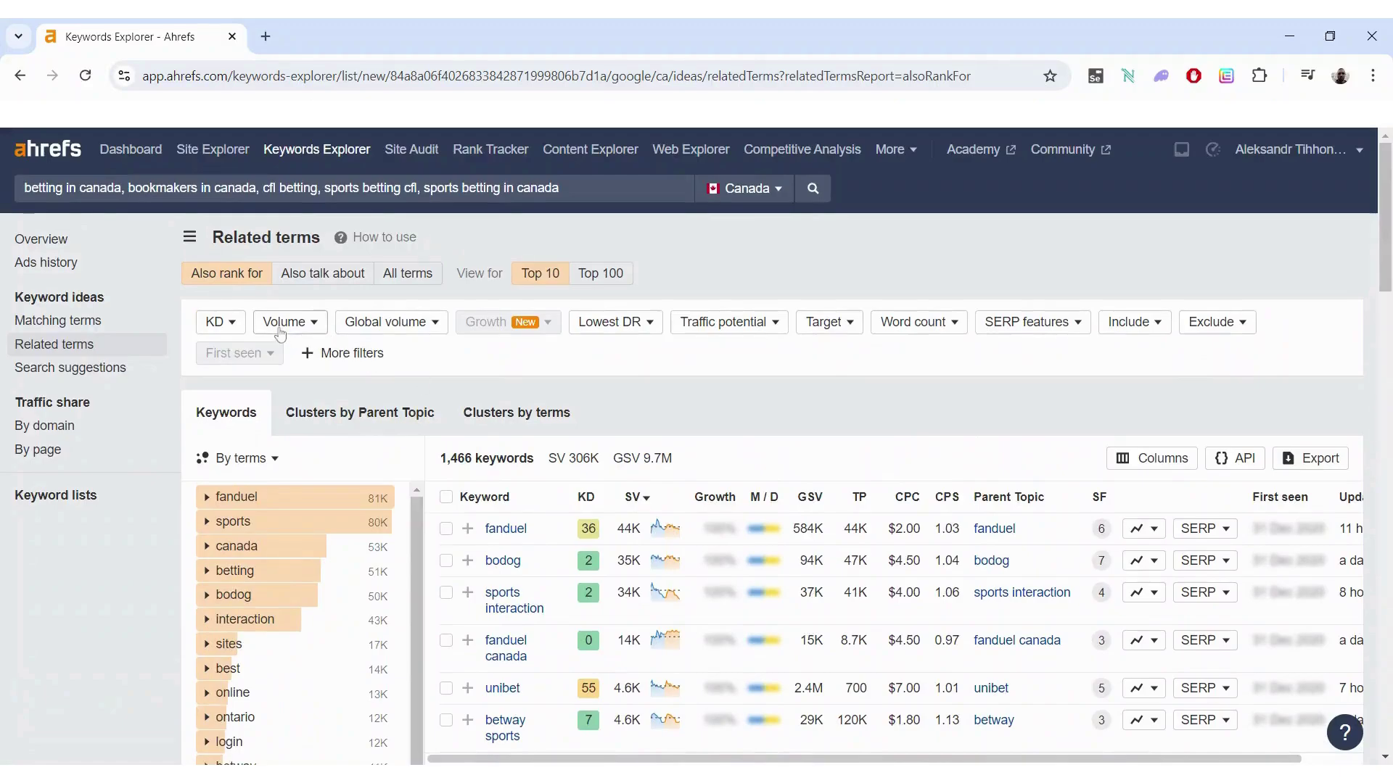
- Filter the related terms to a keyword difficulty of up to 12 and show the results
click(218, 323)
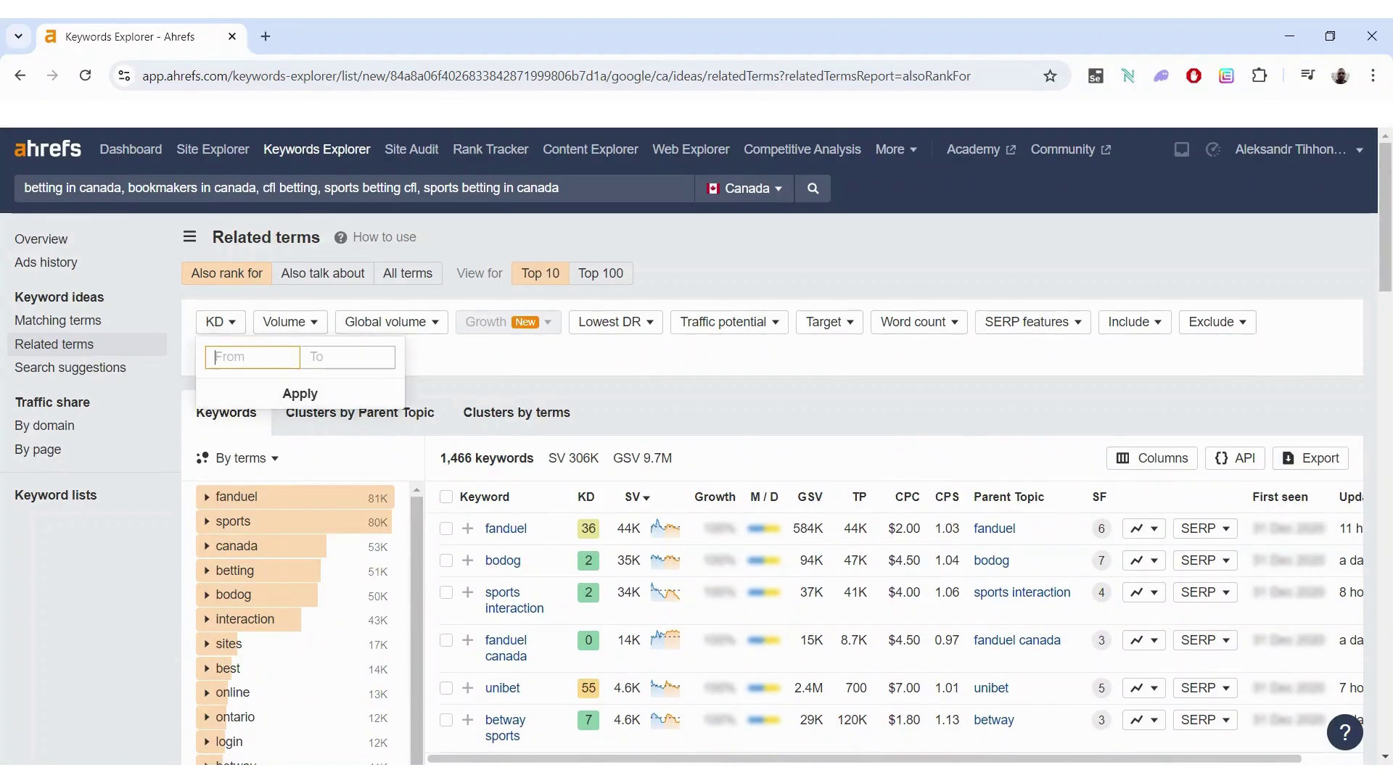
key(Tab)
text(12)
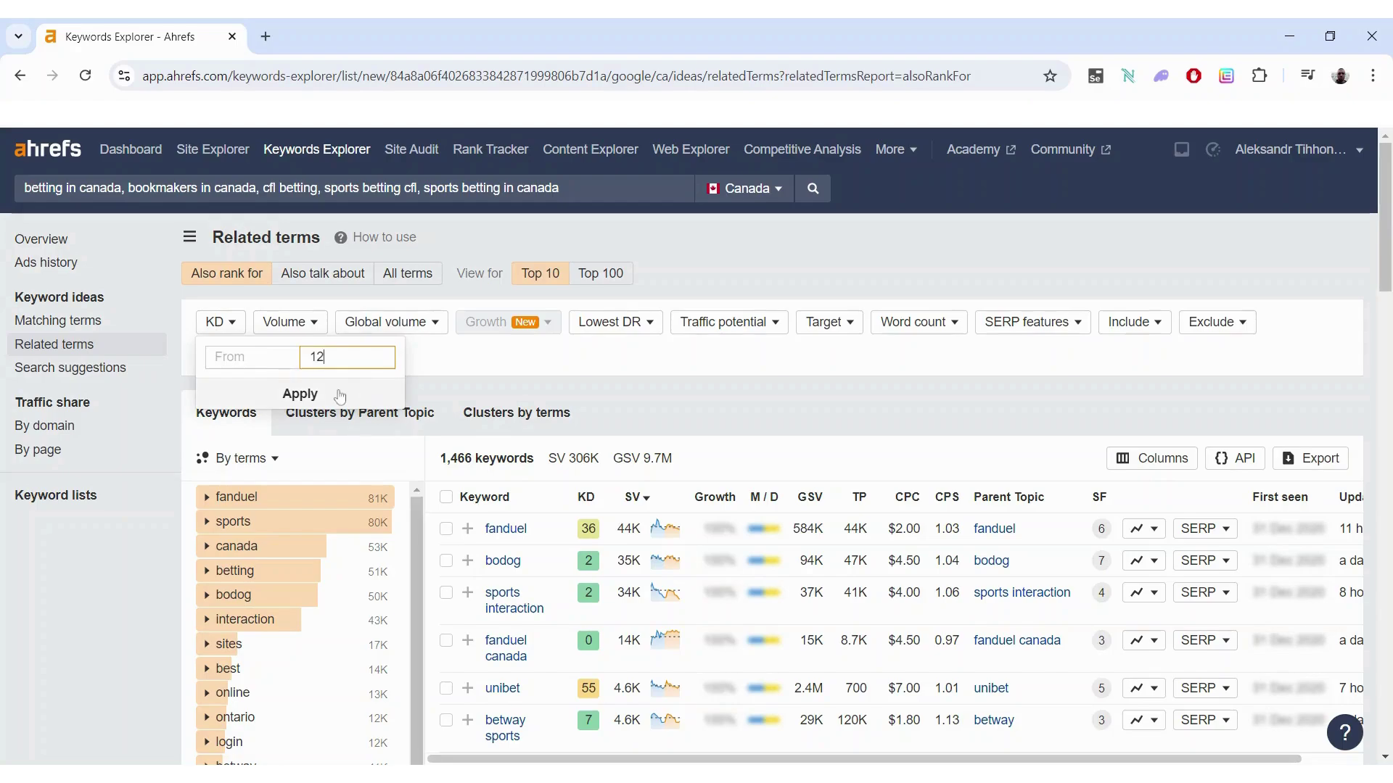
click(300, 394)
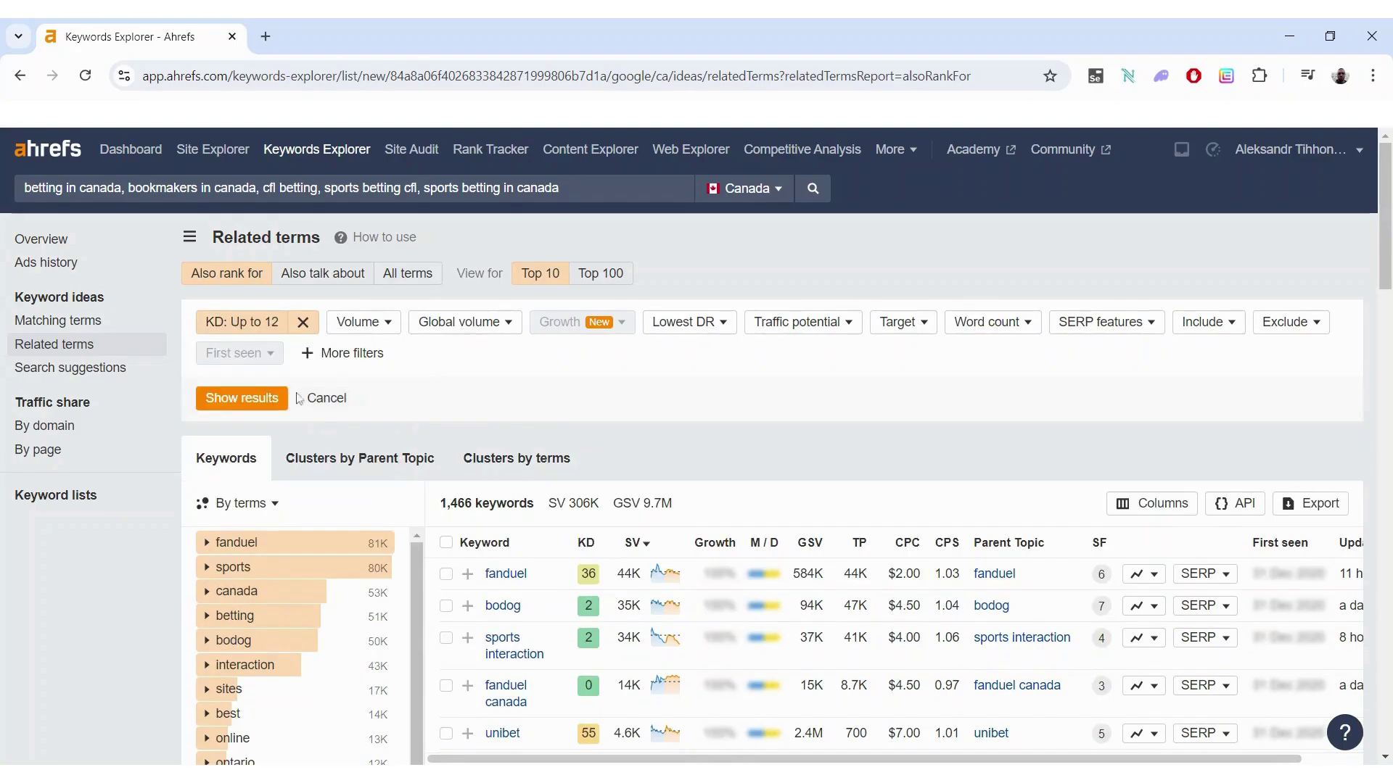
click(277, 404)
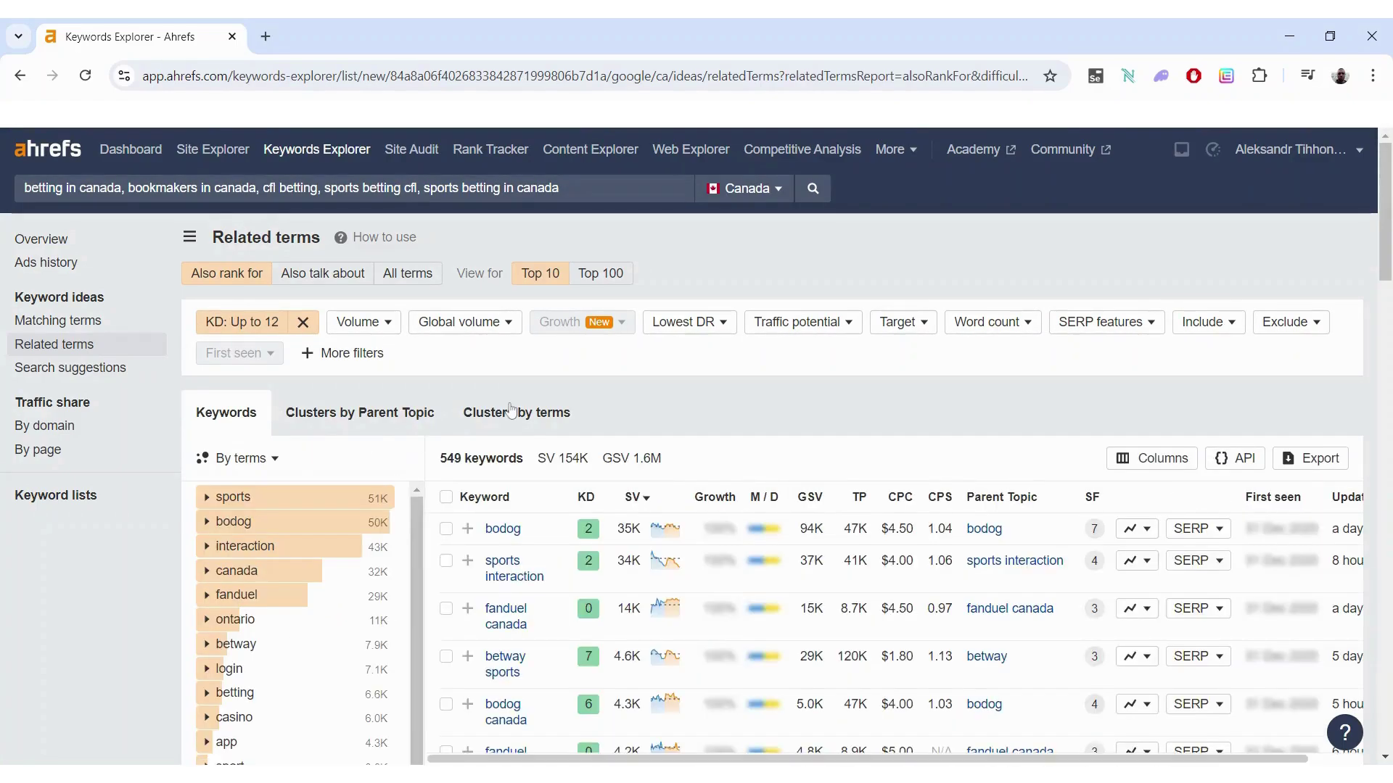
- Look at the Word count filter options and examine the low-difficulty related terms' search volume, difficulty and parent topics
scroll(778, 469, down, 1)
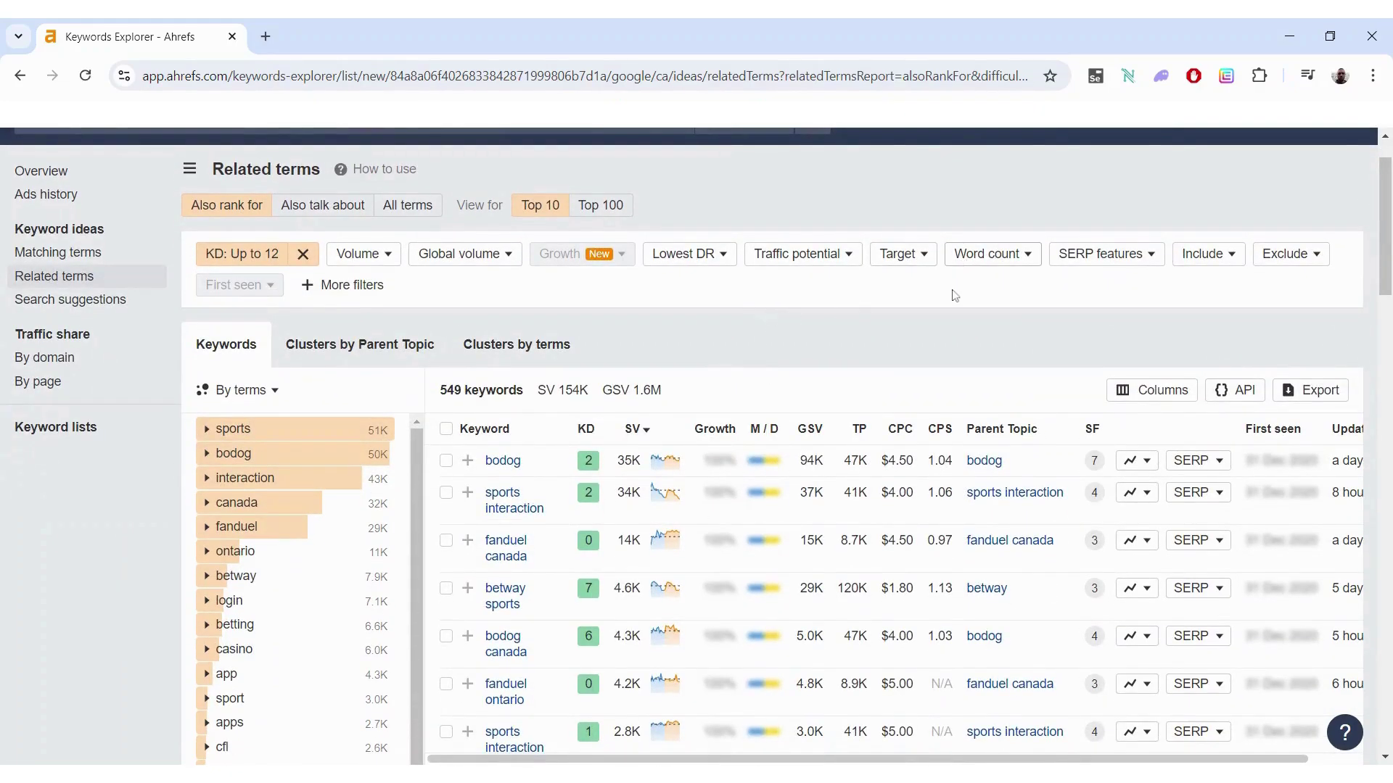
click(973, 257)
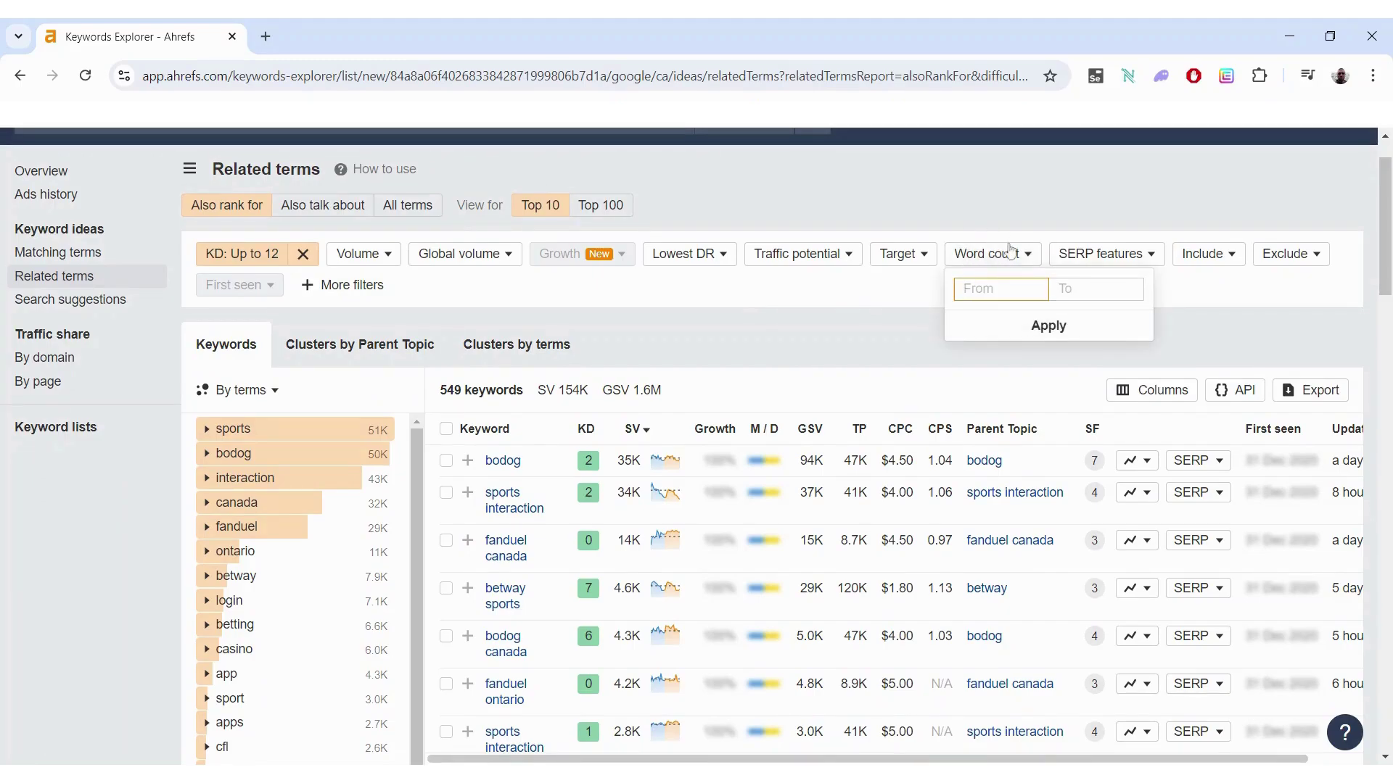
click(1025, 259)
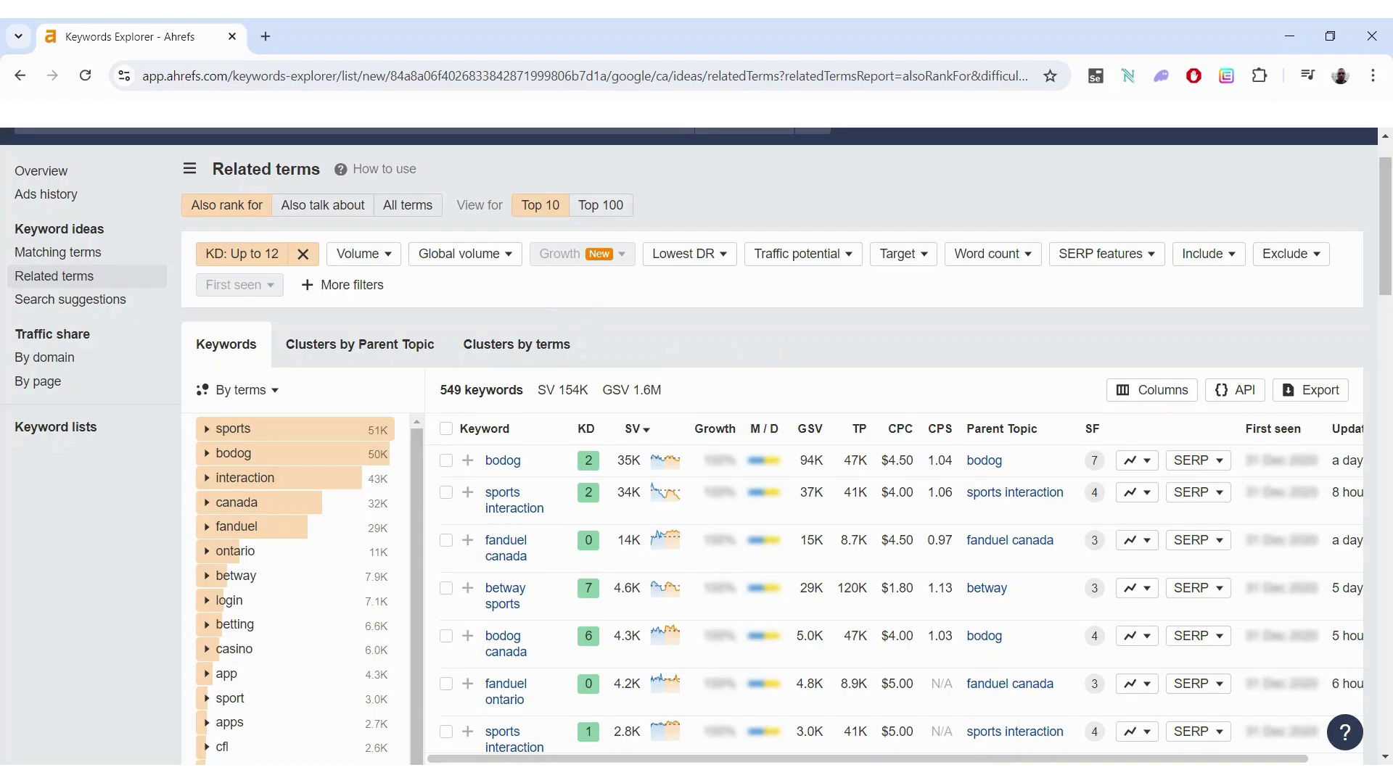
scroll(696, 446, down, 3)
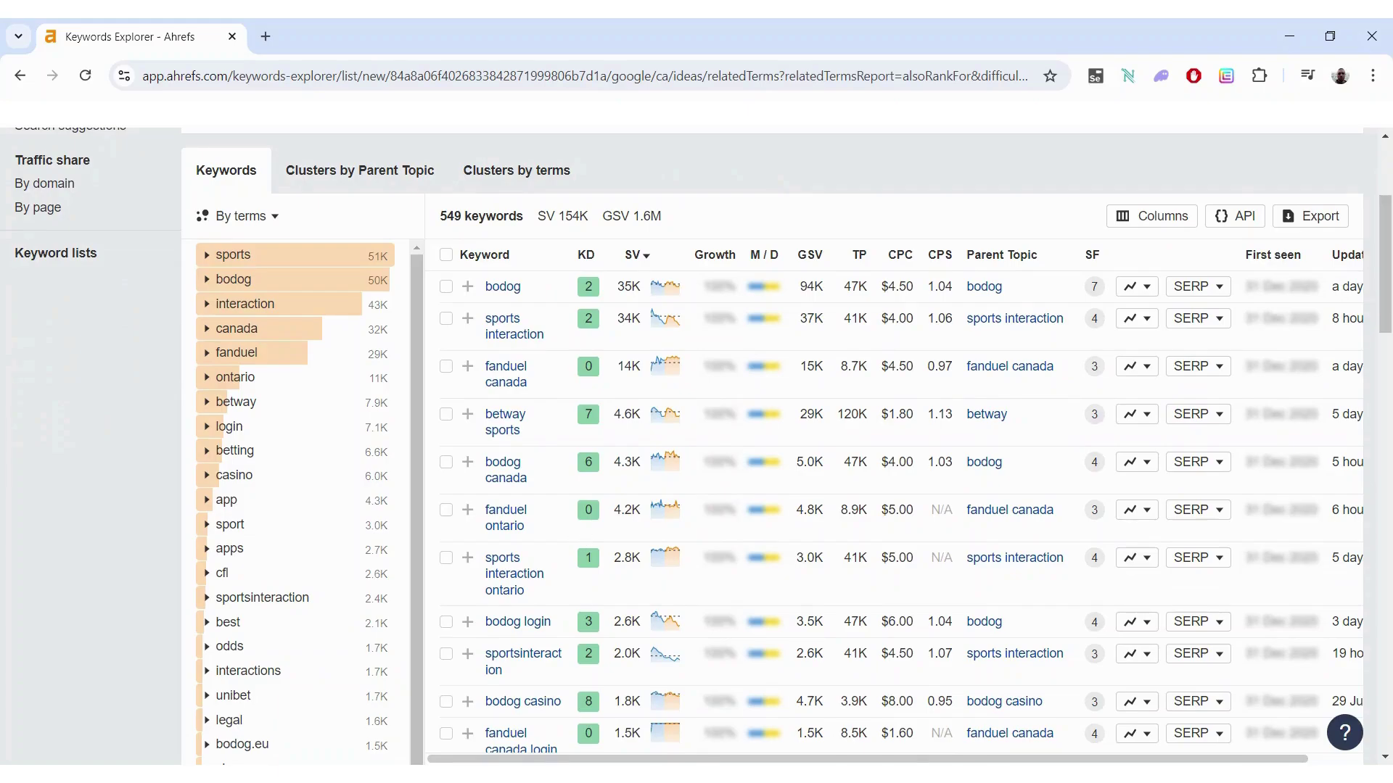
scroll(587, 533, down, 5)
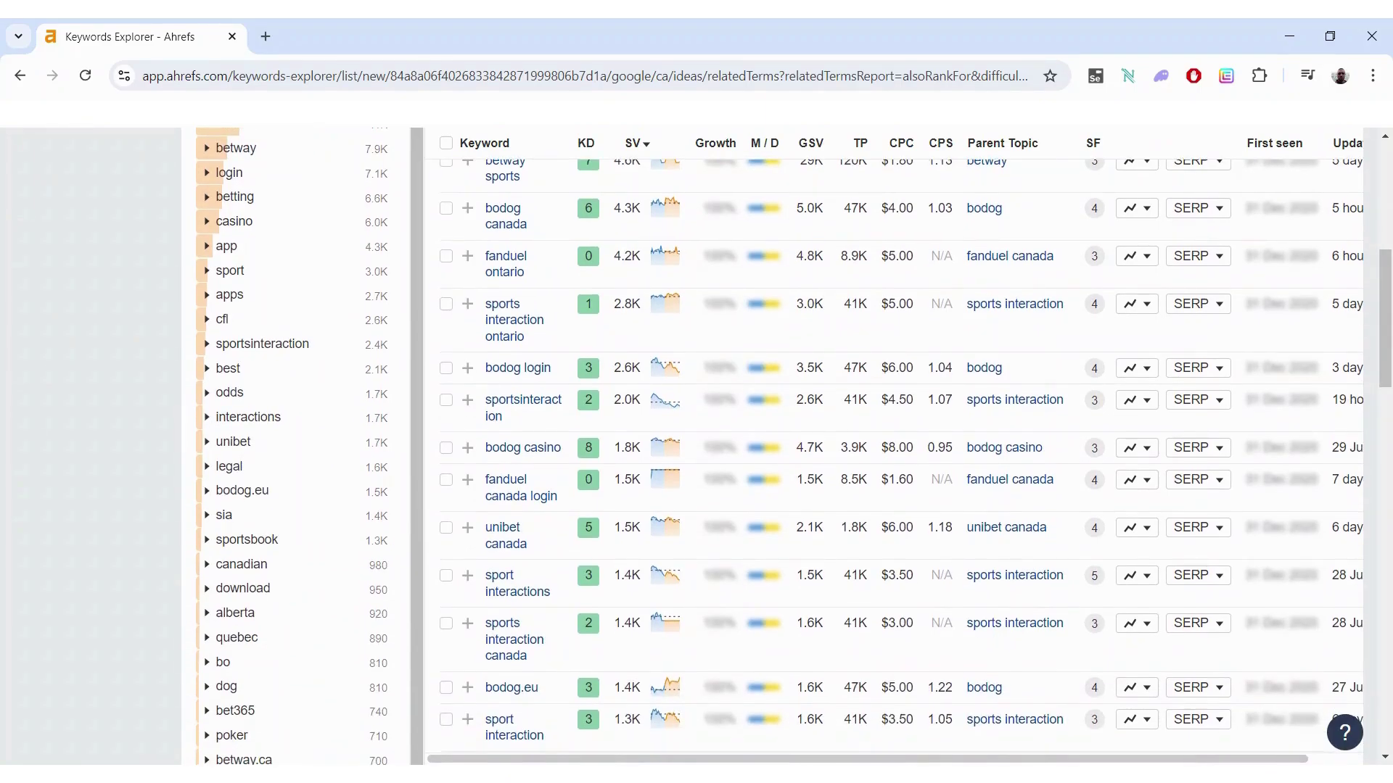
scroll(797, 446, down, 15)
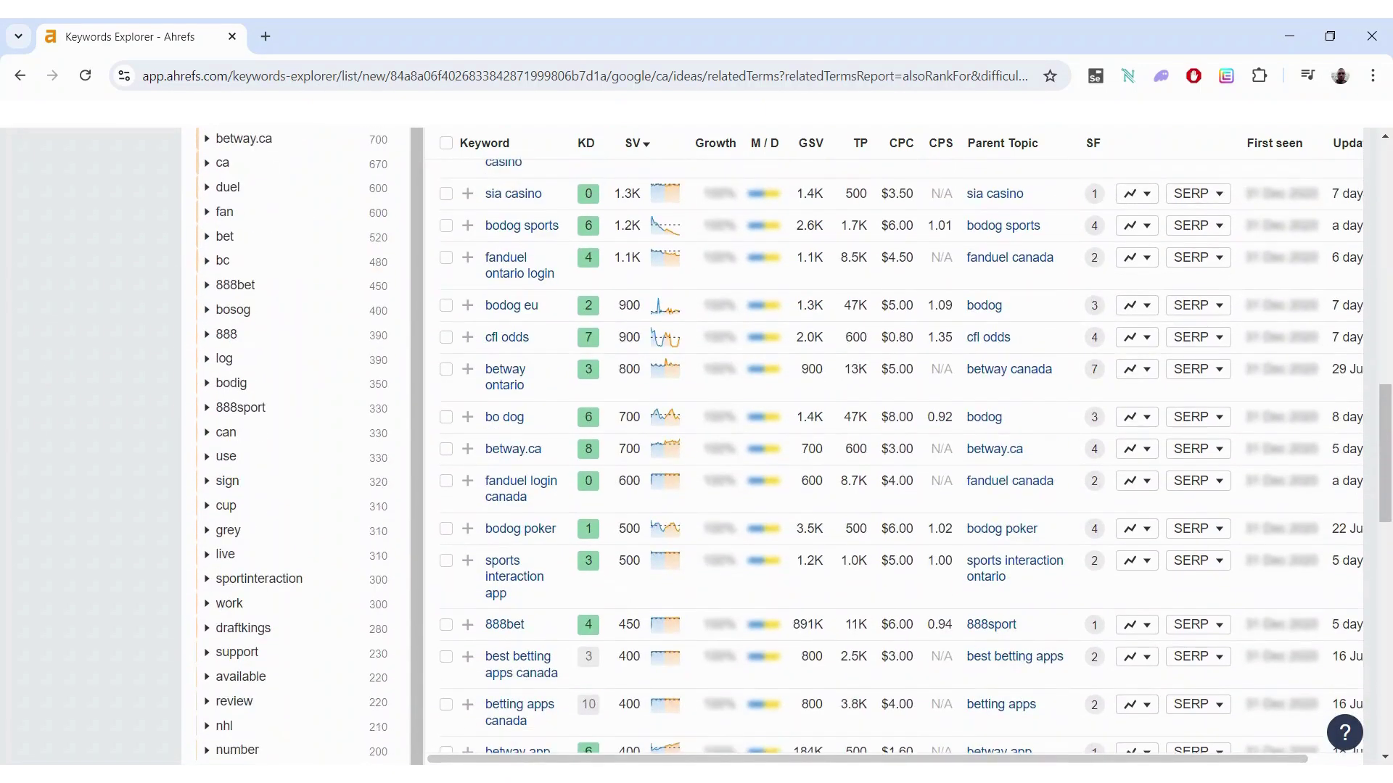
scroll(798, 446, down, 5)
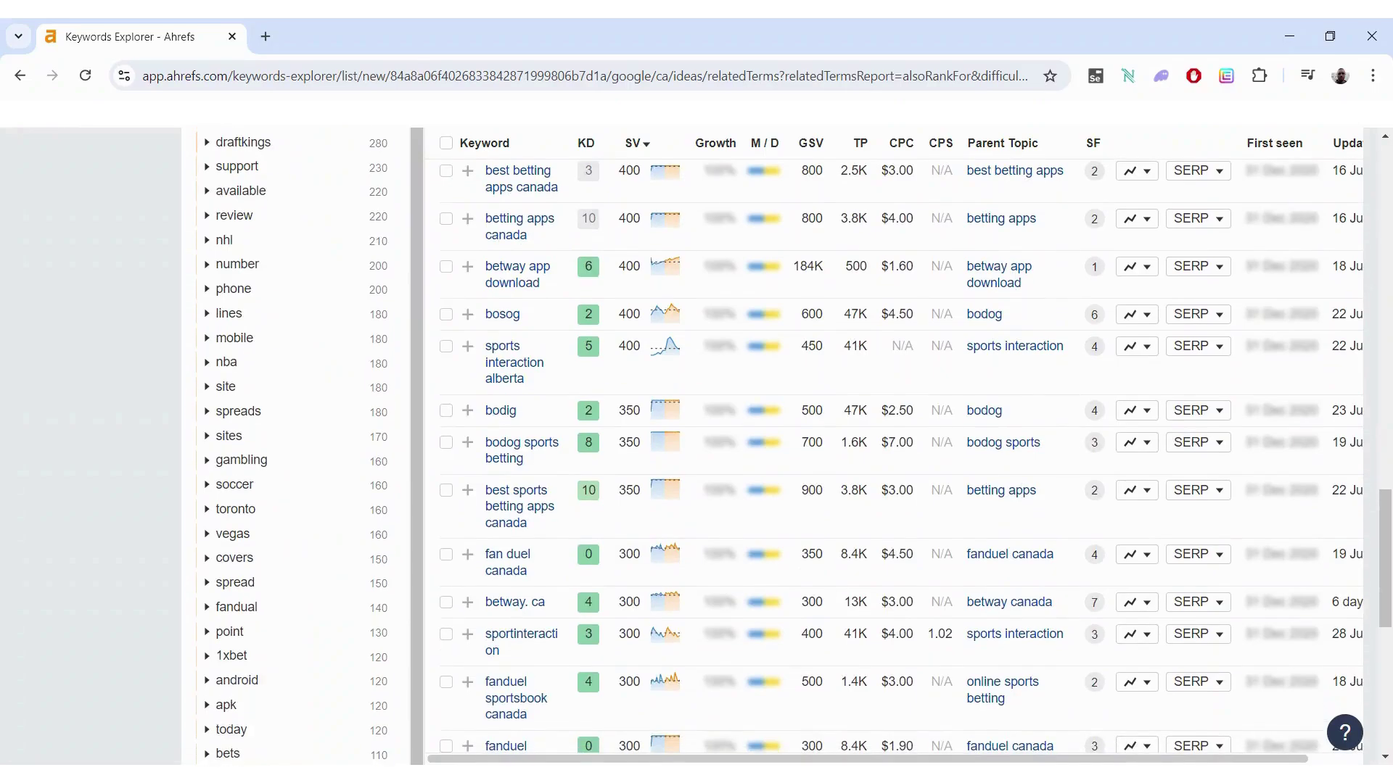
- Read through the rest of the first page of low-difficulty related terms, including the columns up to the update date
scroll(798, 446, down, 5)
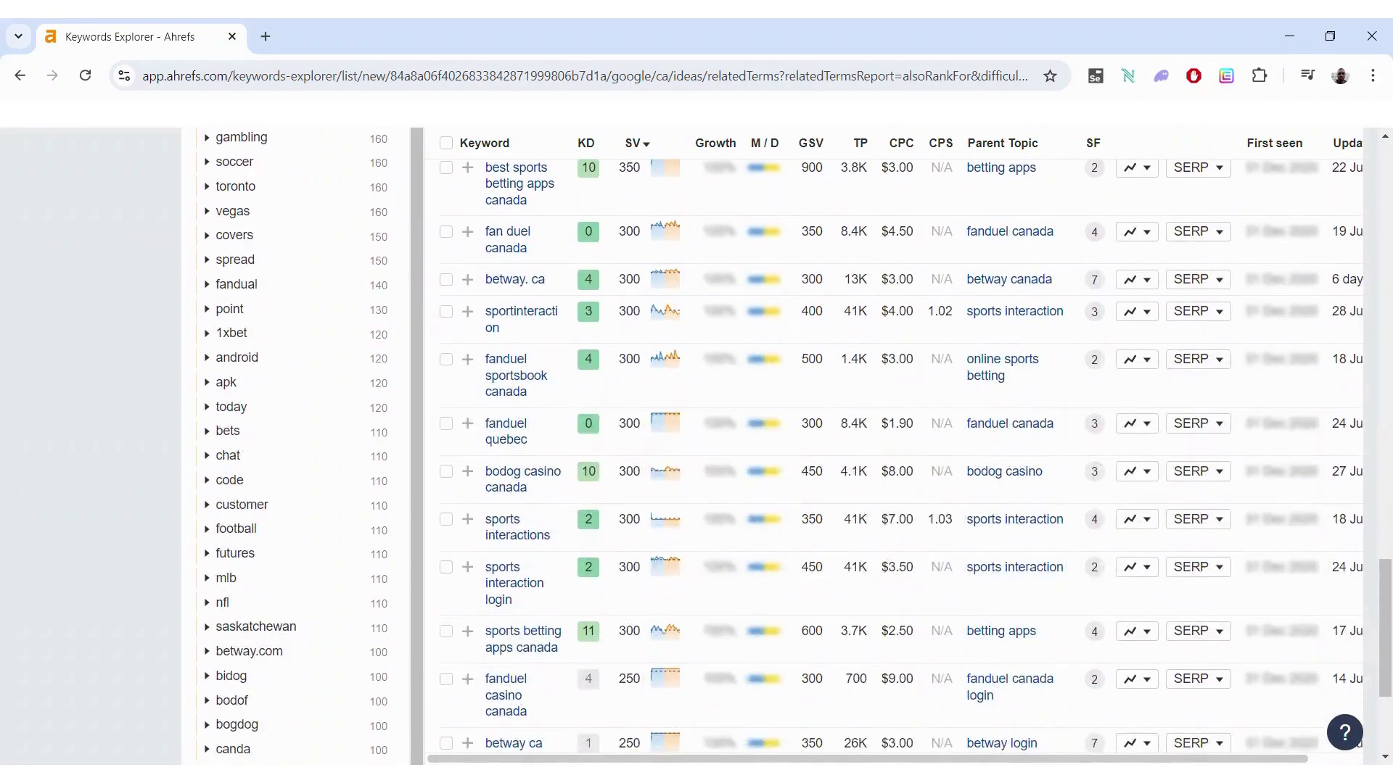
scroll(798, 446, down, 3)
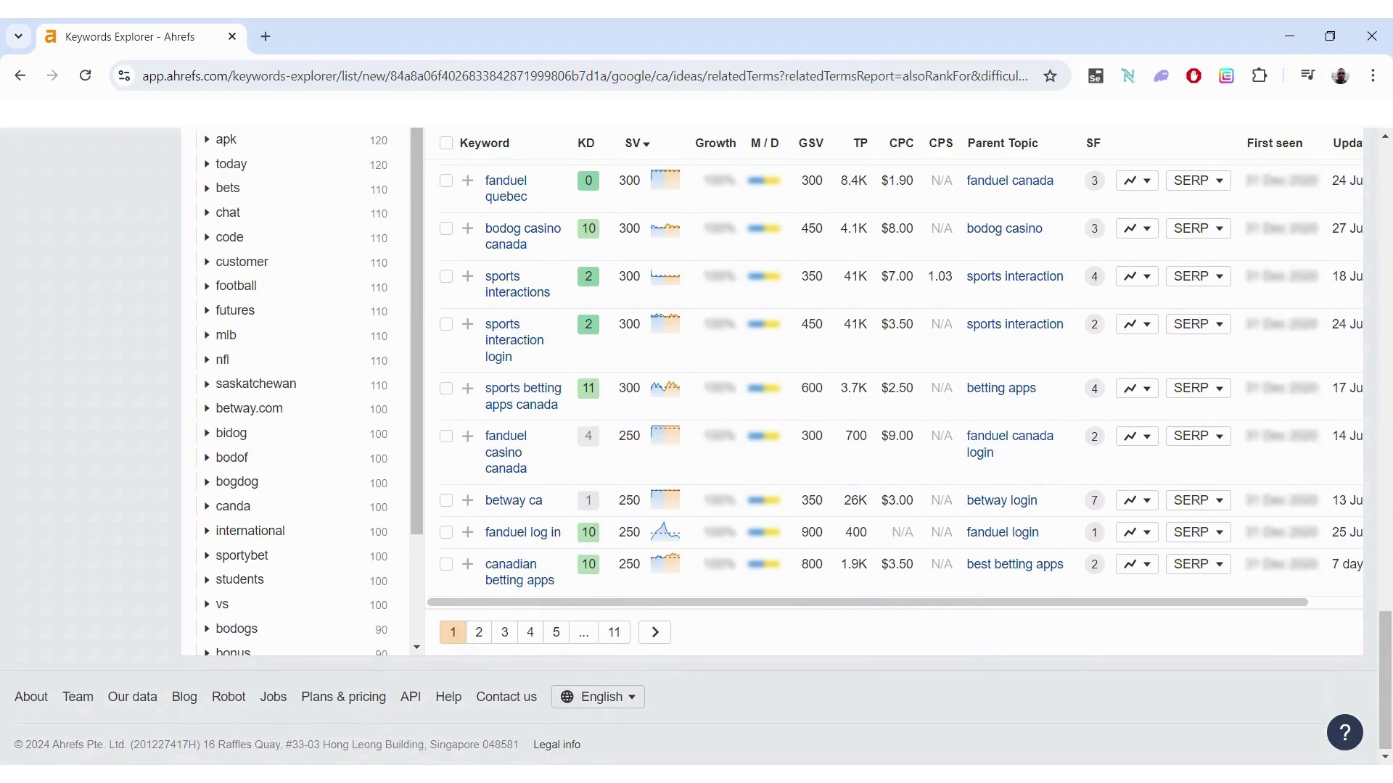
scroll(894, 371, right, 2)
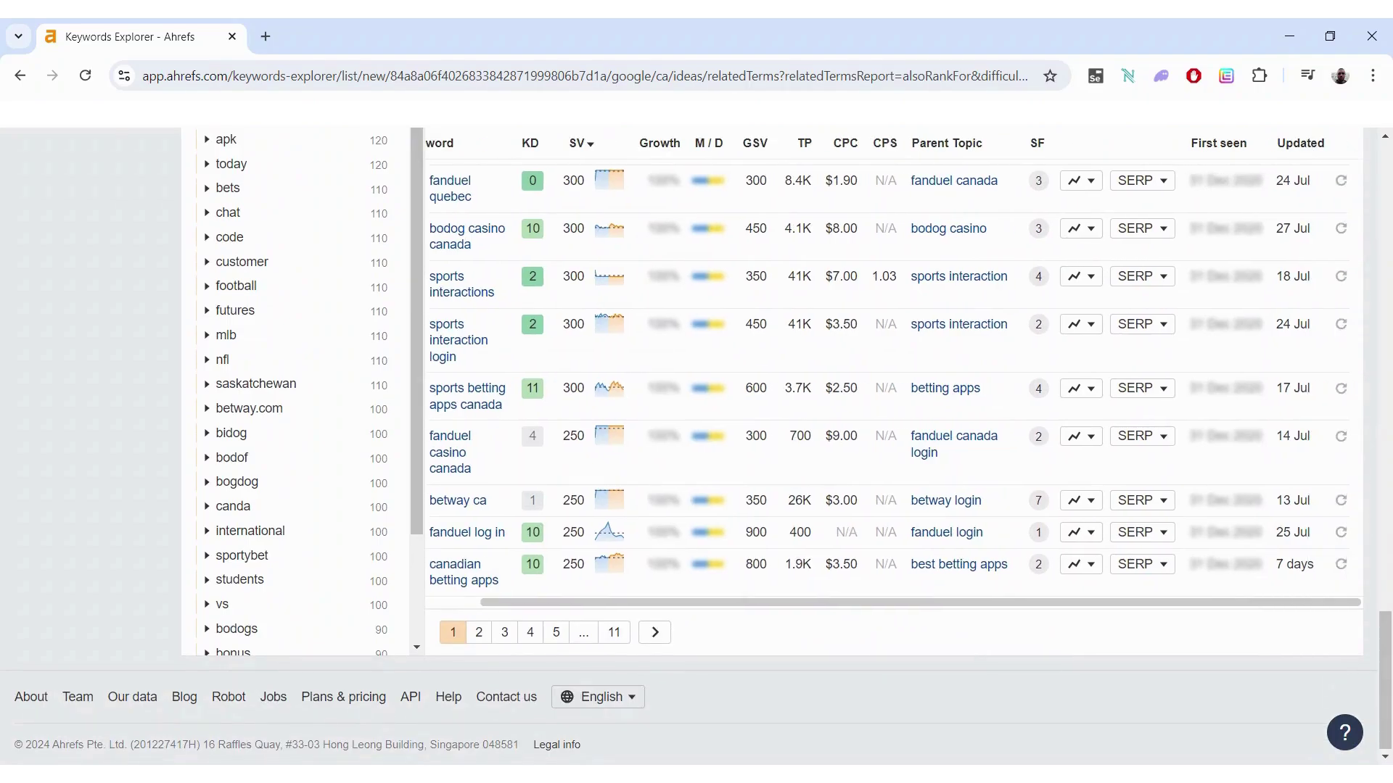
scroll(894, 370, left, 2)
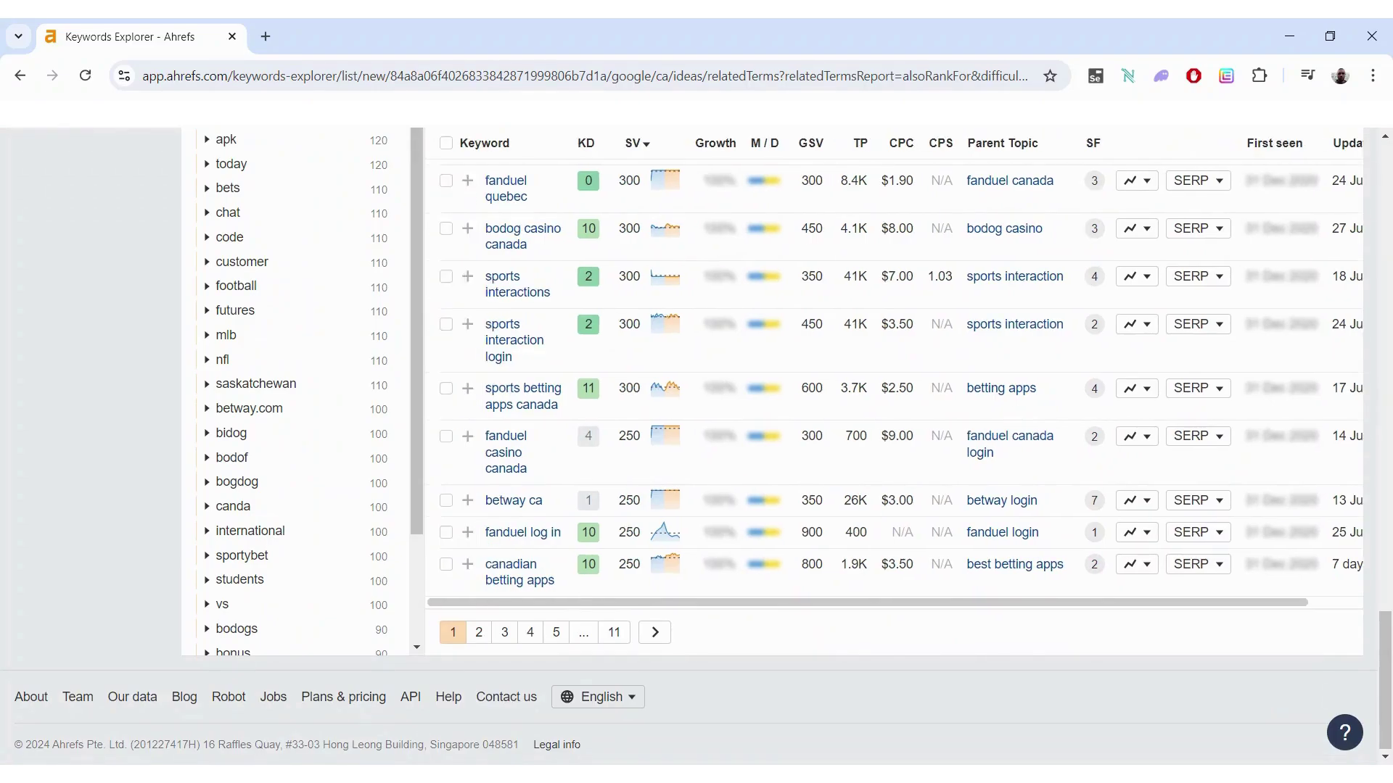
scroll(894, 435, up, 10)
scroll(894, 435, up, 15)
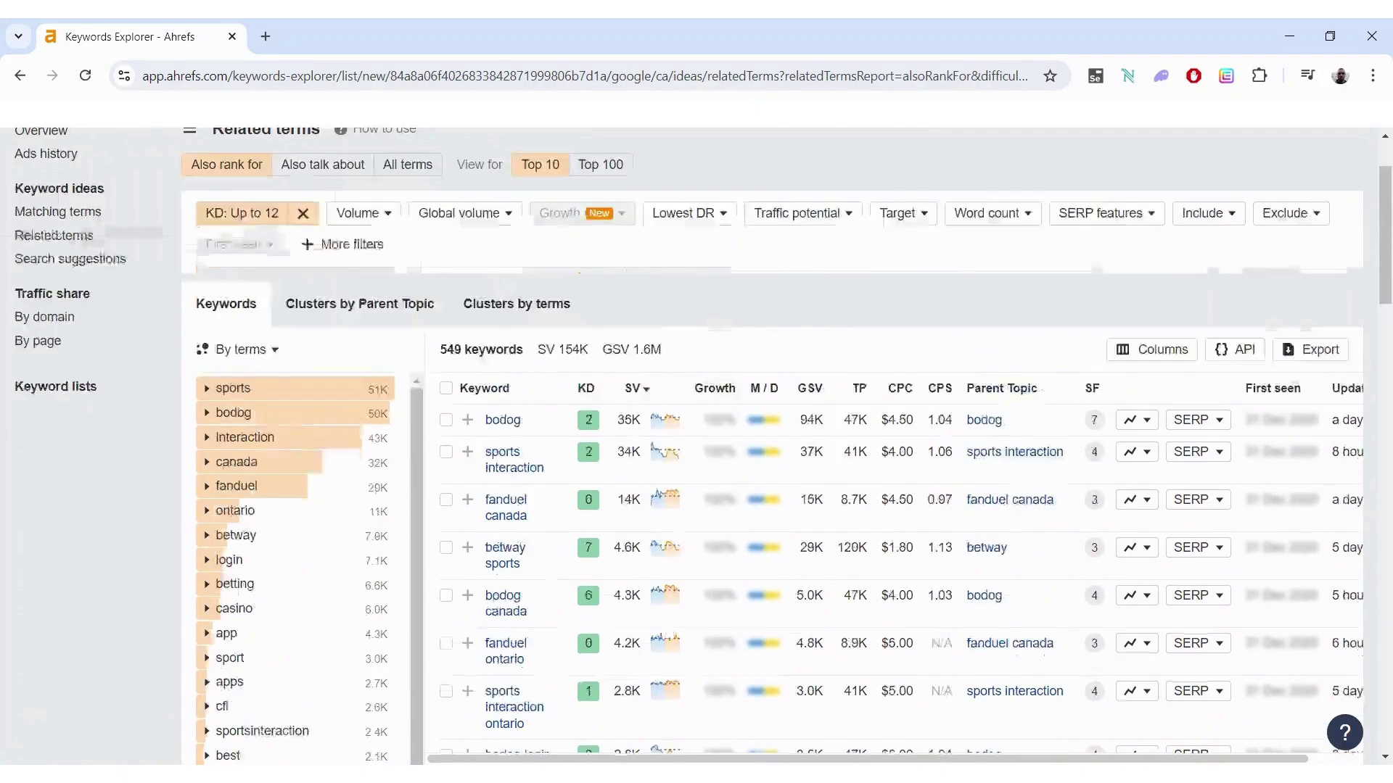
scroll(696, 447, up, 1)
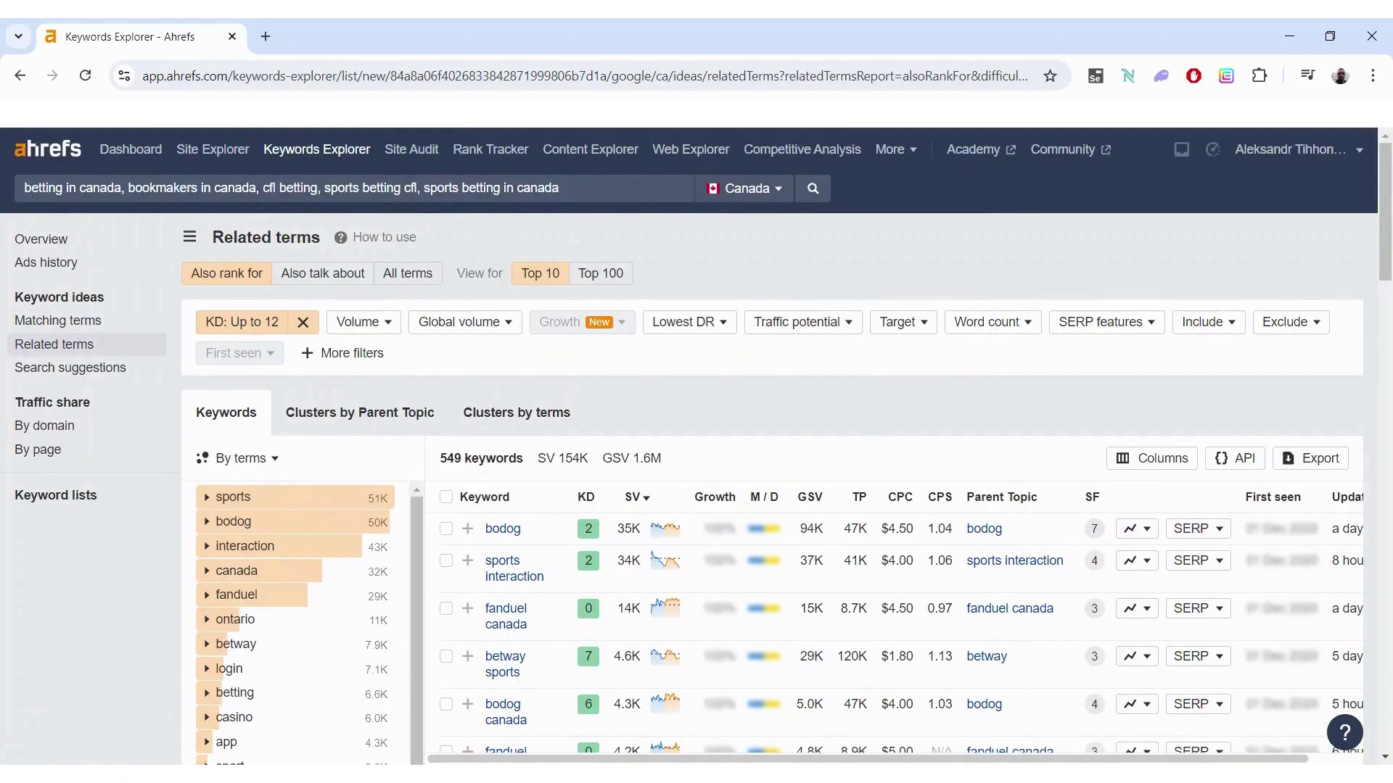
- Open the Search suggestions report for the betting keywords and filter it to a keyword difficulty of up to 12
click(30, 367)
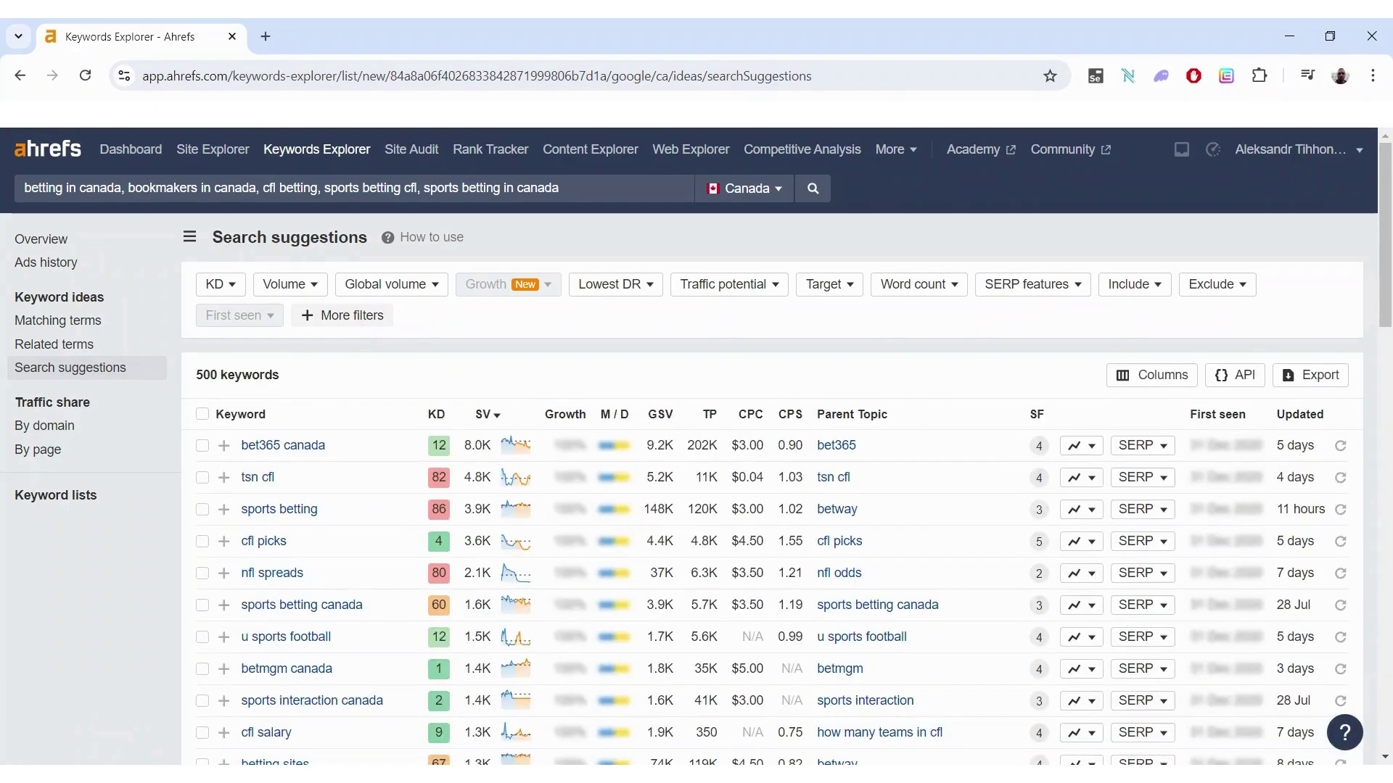
click(220, 284)
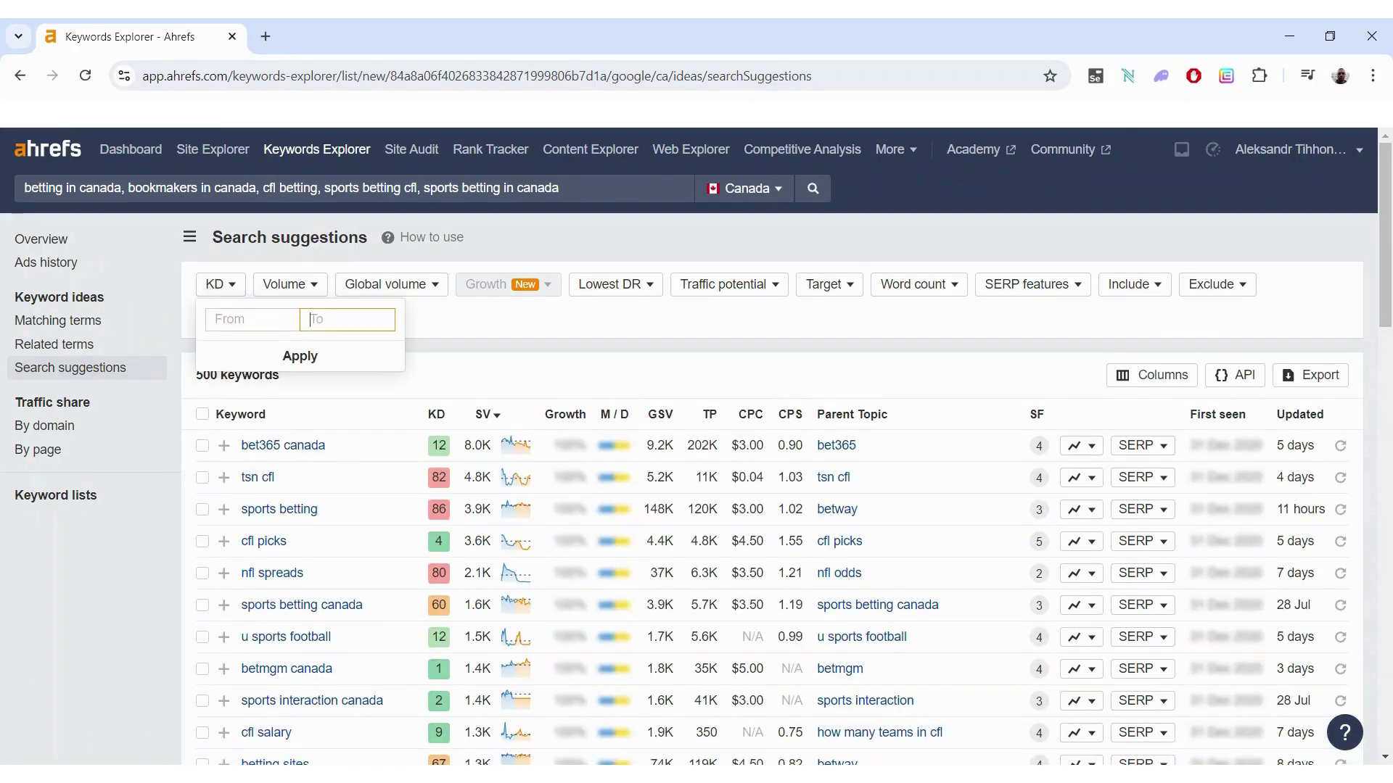
text(12)
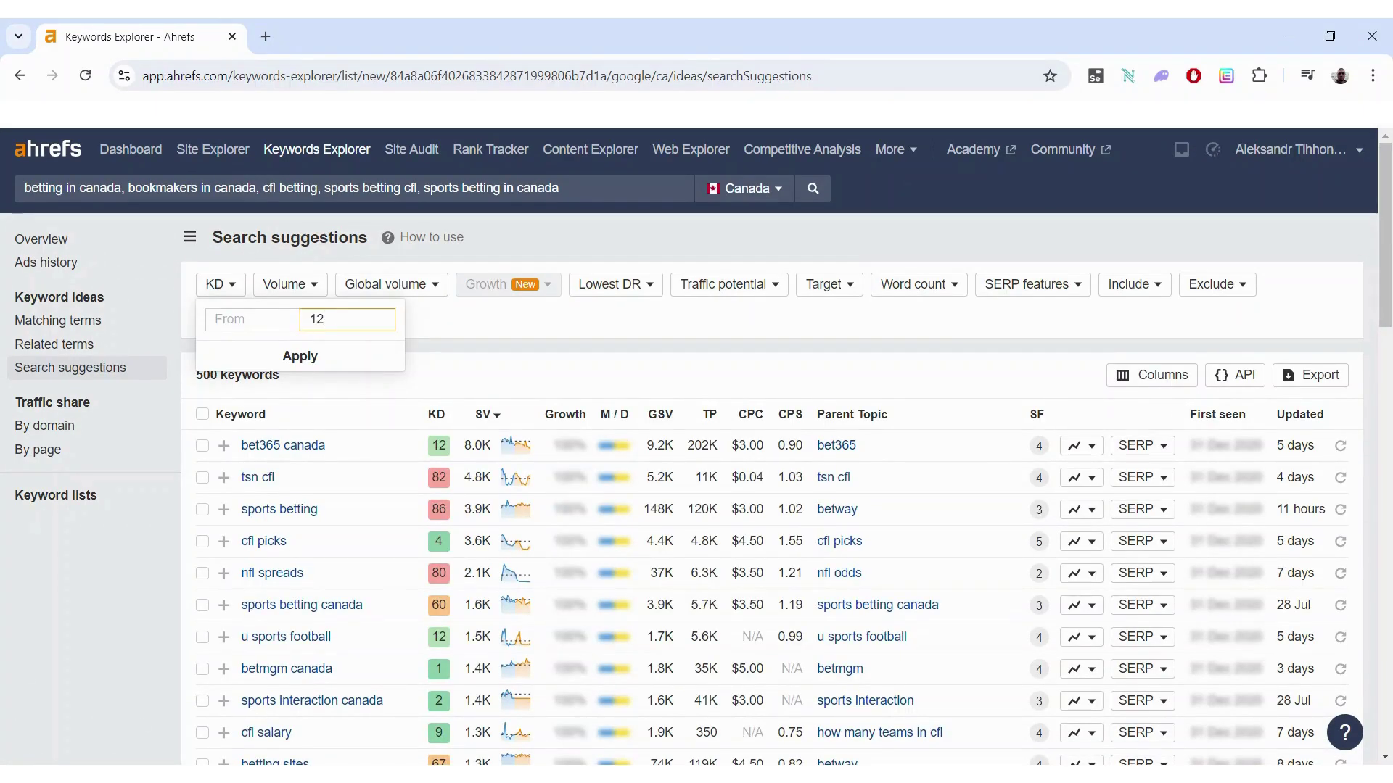
click(301, 366)
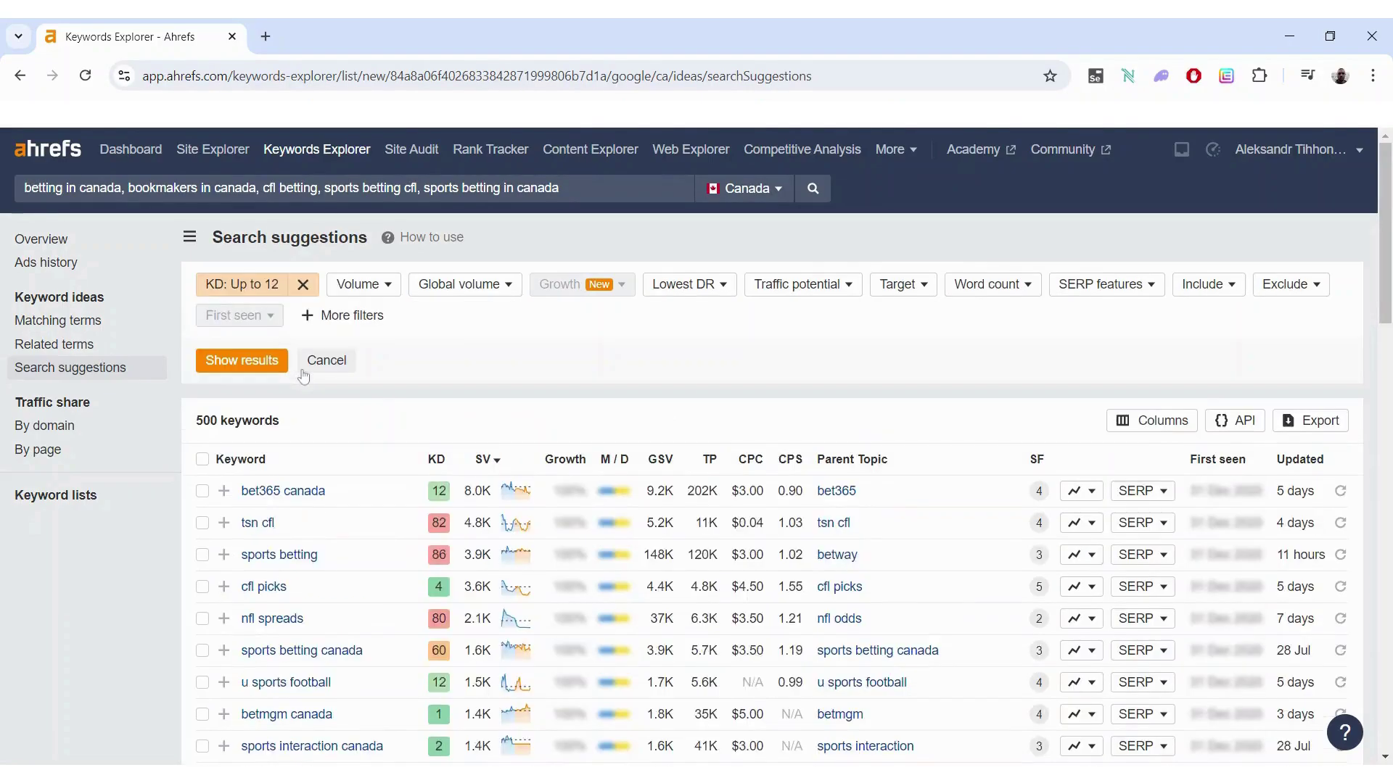
click(264, 367)
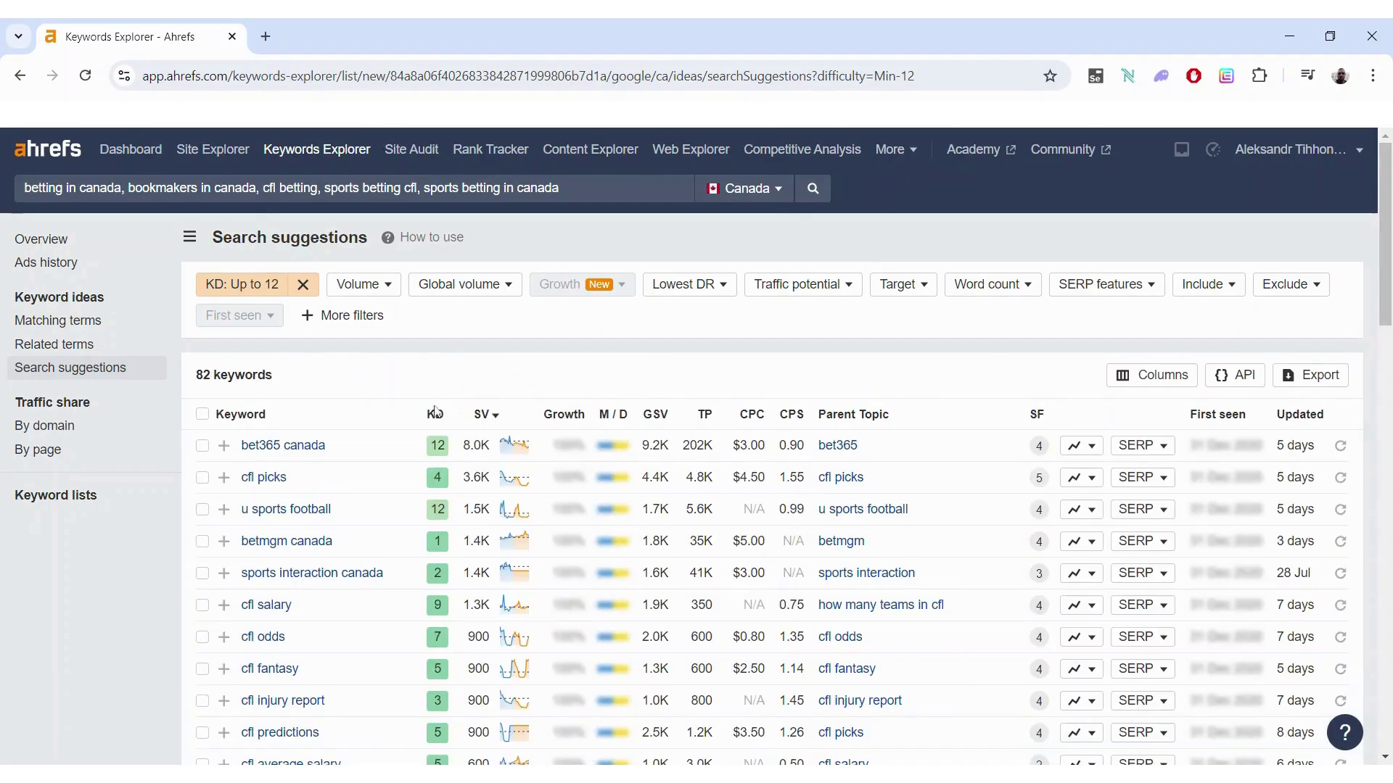
- Examine the filtered search suggestions on the first results page, comparing their difficulty, search volume and parent topics
scroll(427, 412, down, 5)
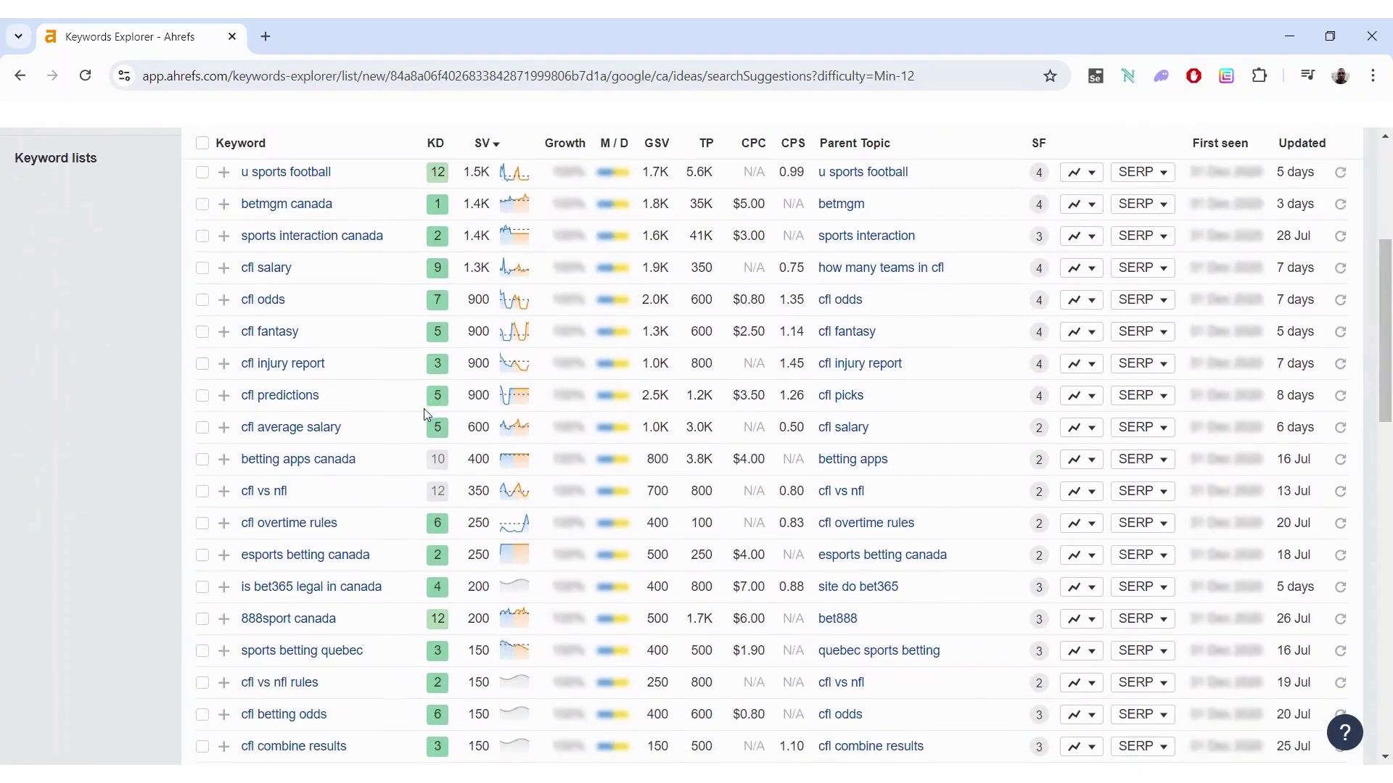
scroll(425, 409, up, 4)
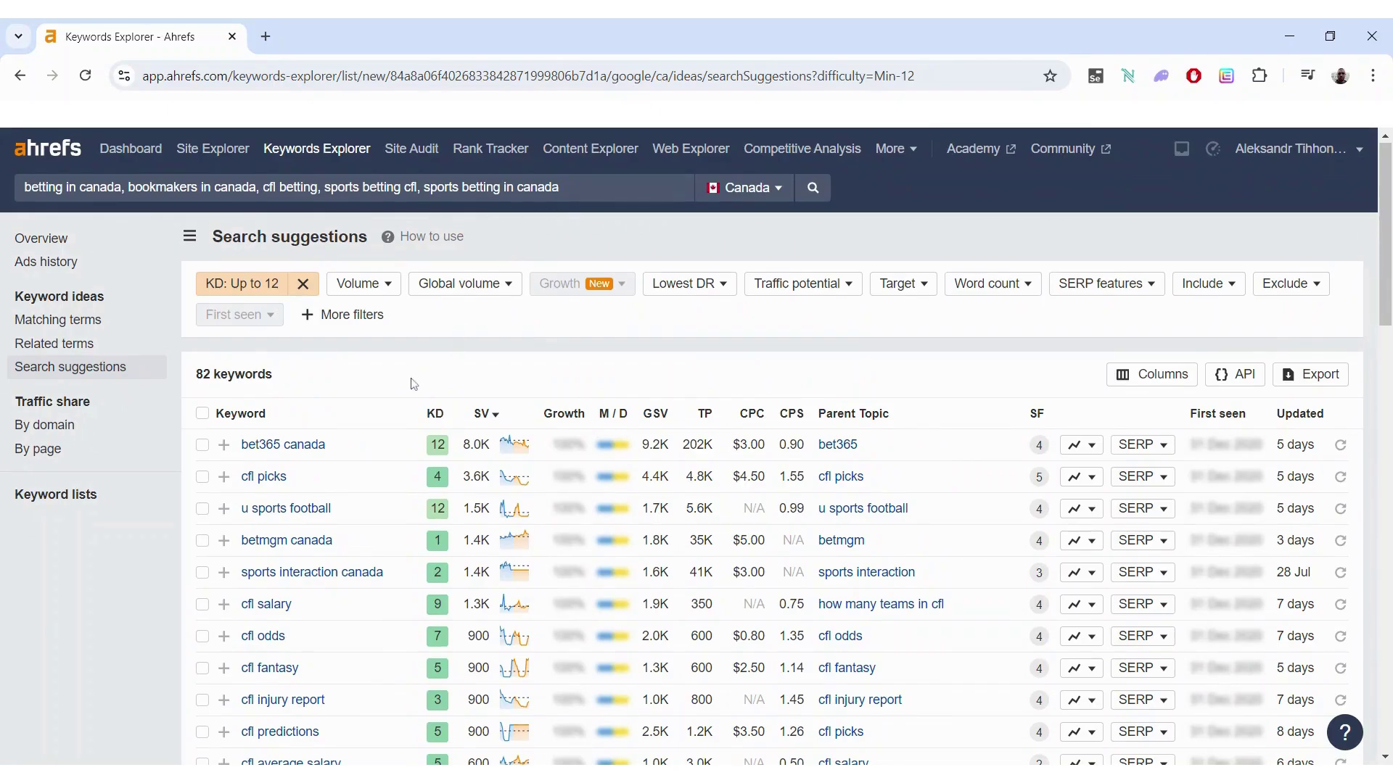
scroll(411, 342, down, 6)
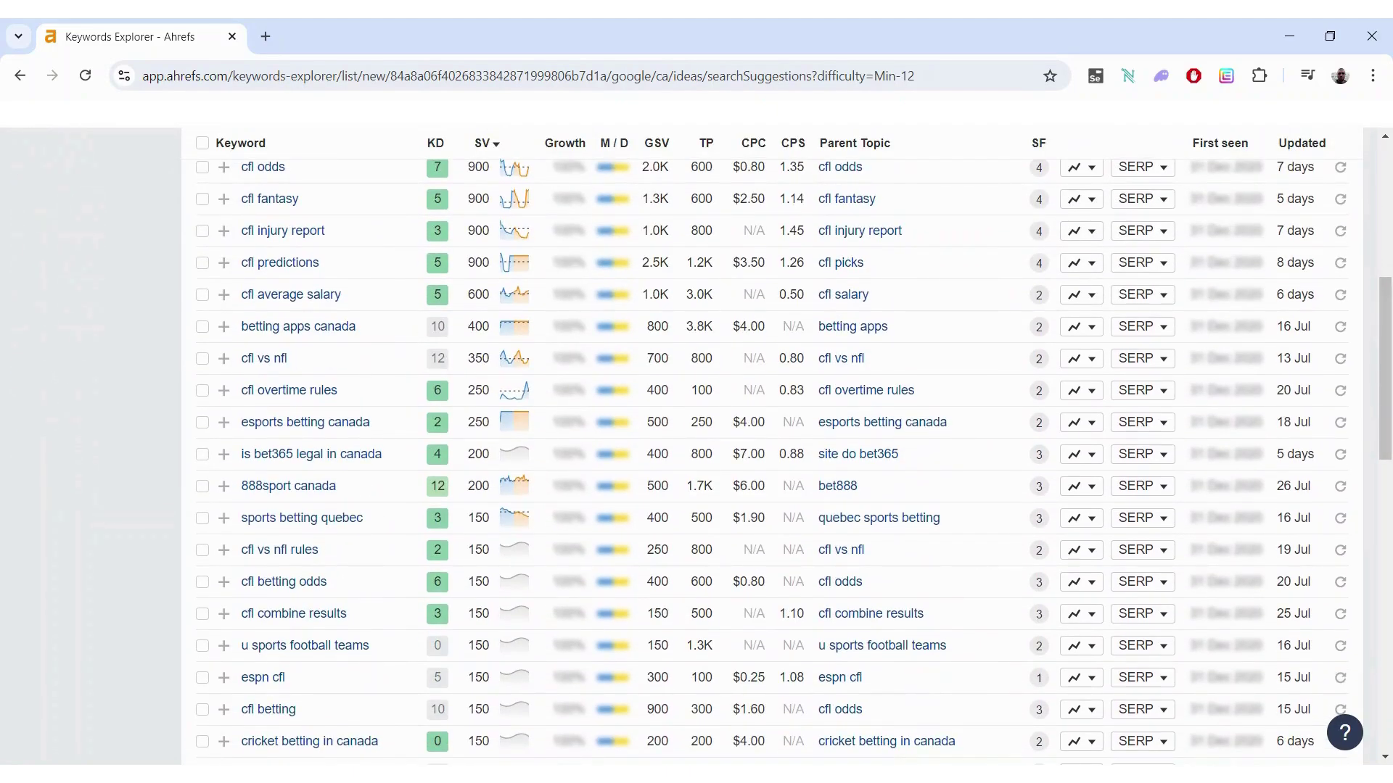
scroll(305, 222, down, 10)
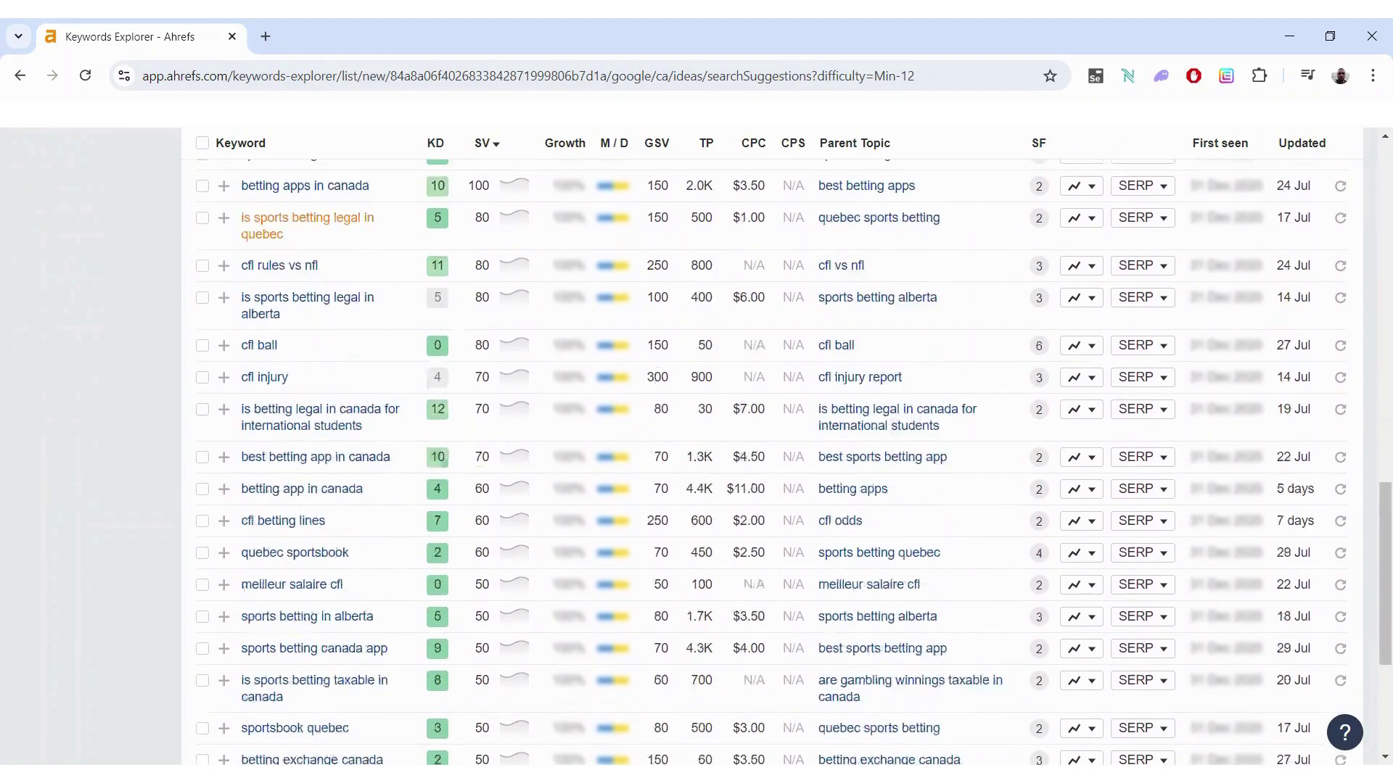
scroll(771, 435, down, 3)
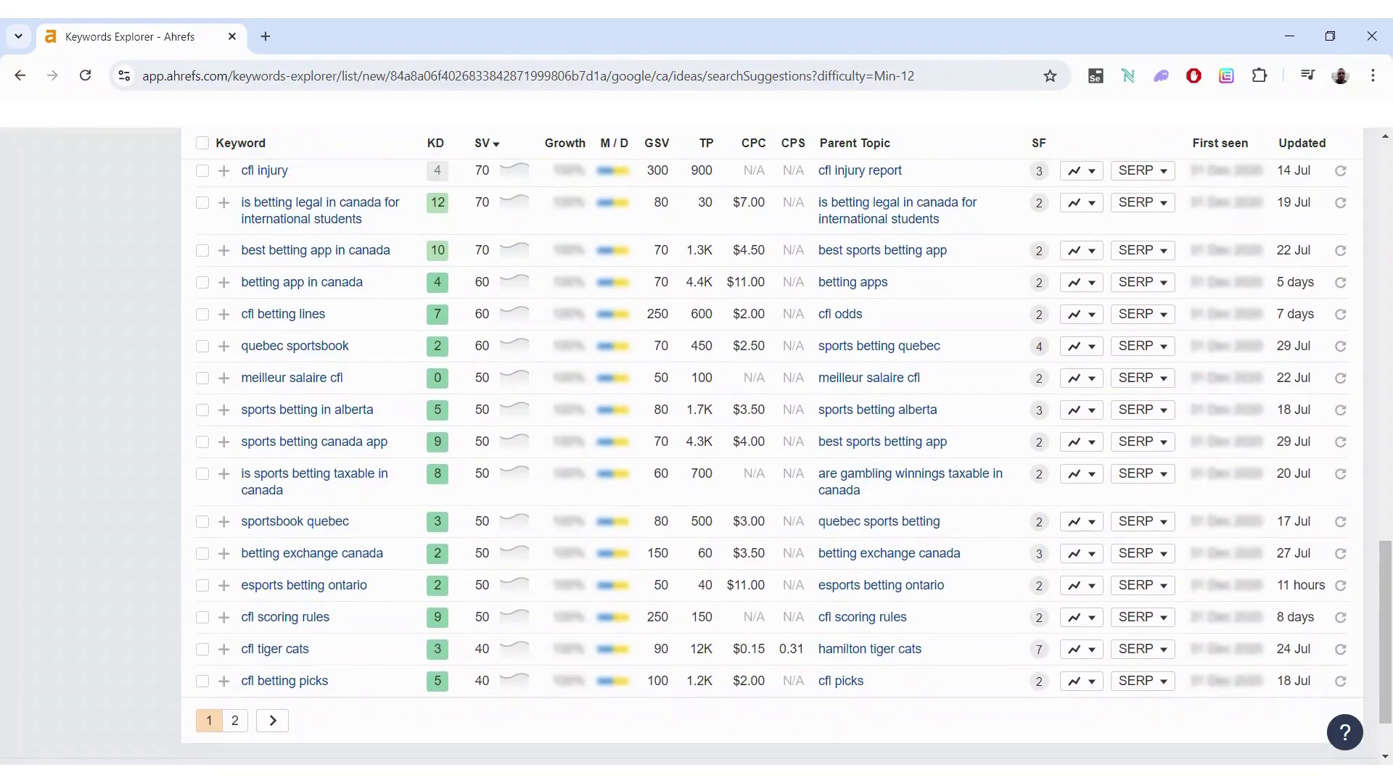
scroll(771, 436, up, 3)
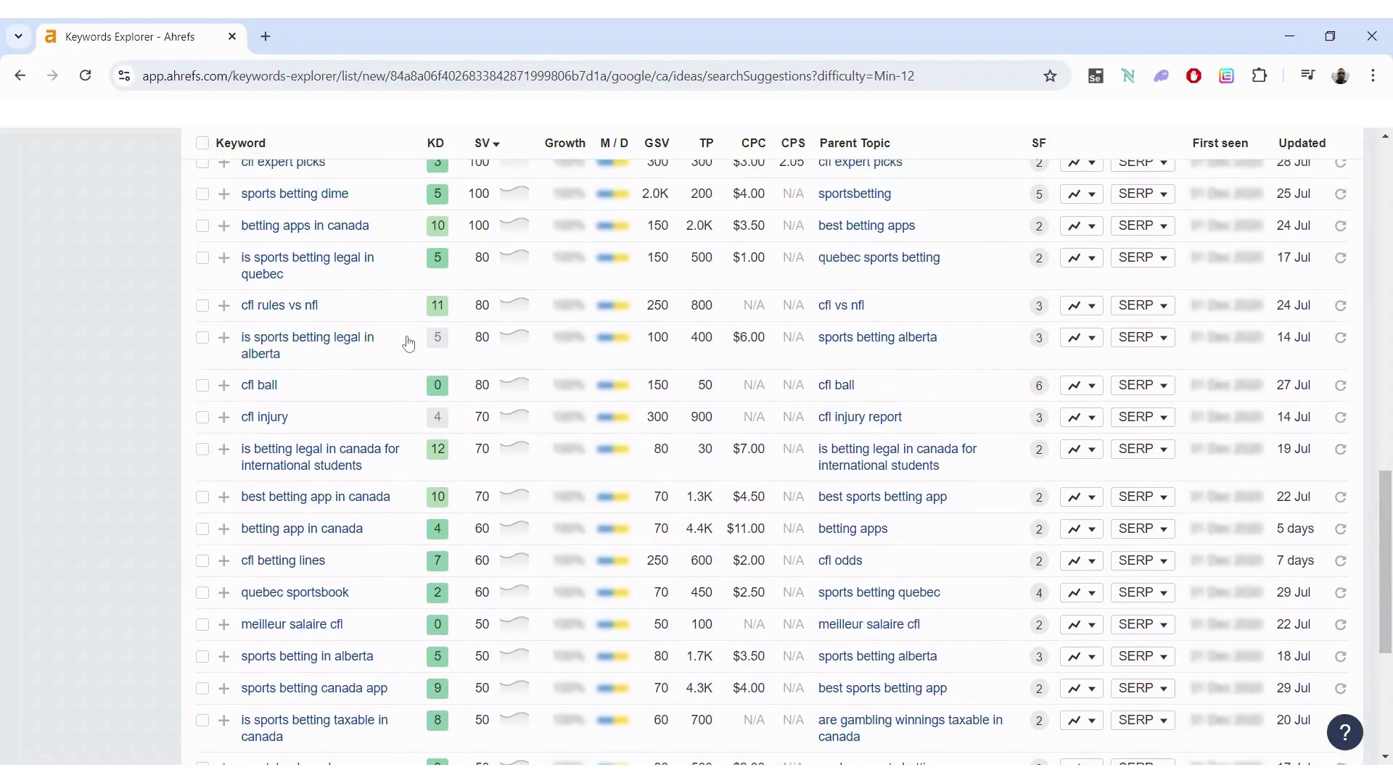
scroll(125, 367, up, 6)
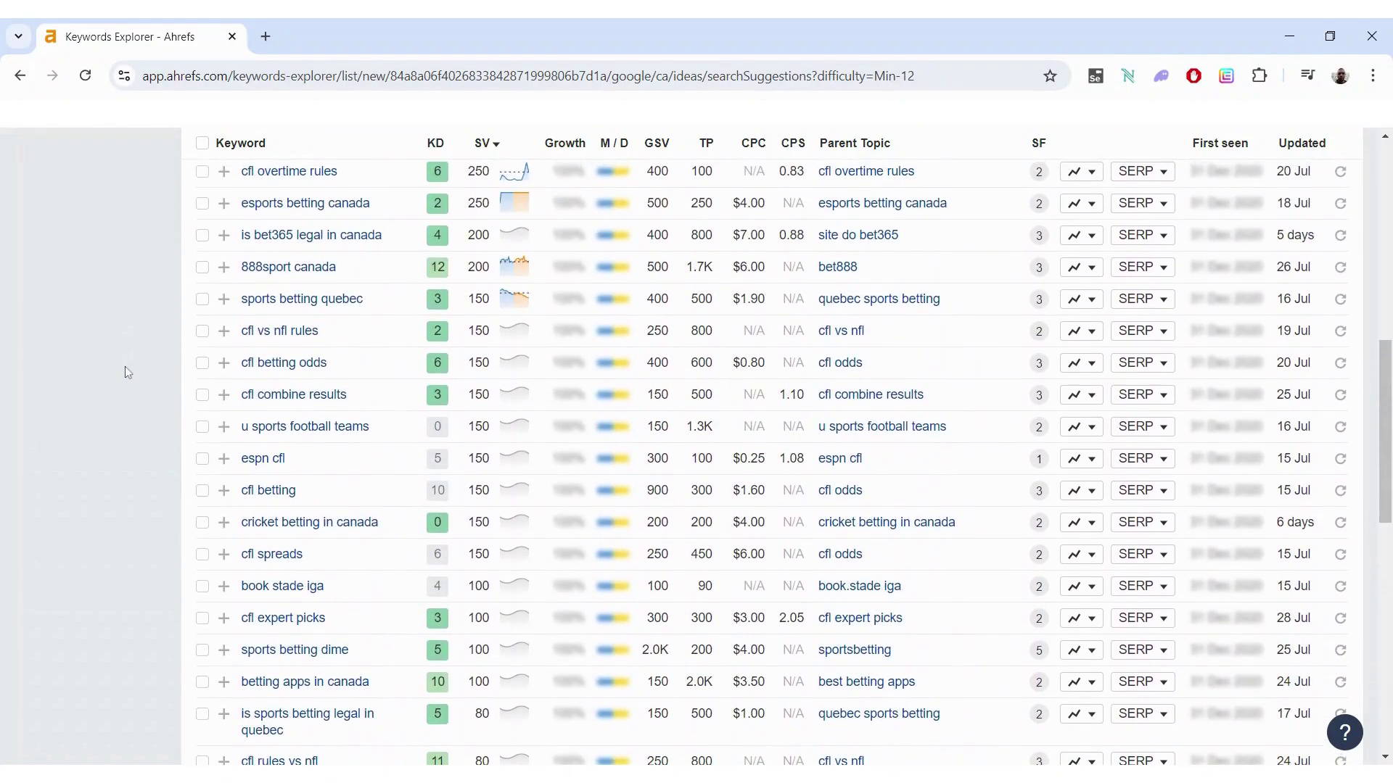
scroll(125, 367, up, 6)
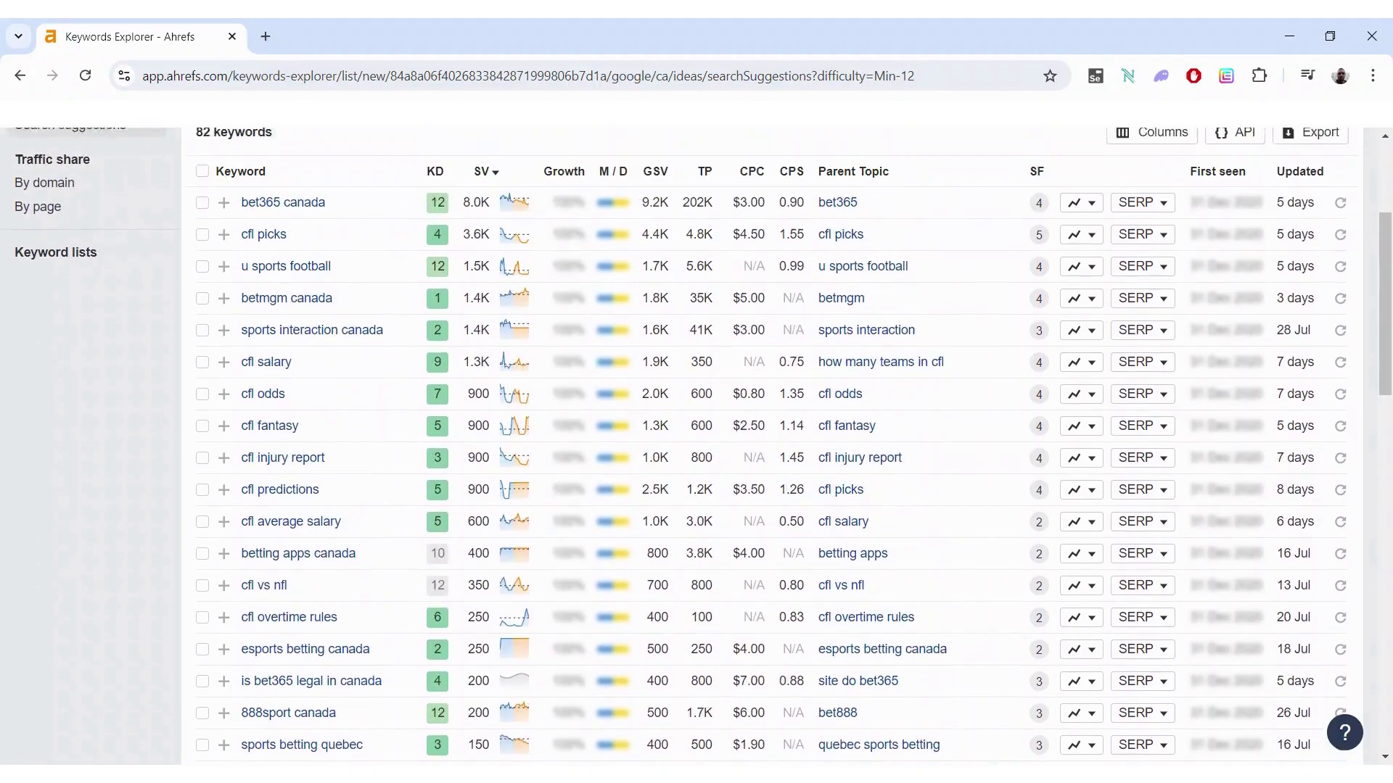
scroll(151, 290, up, 2)
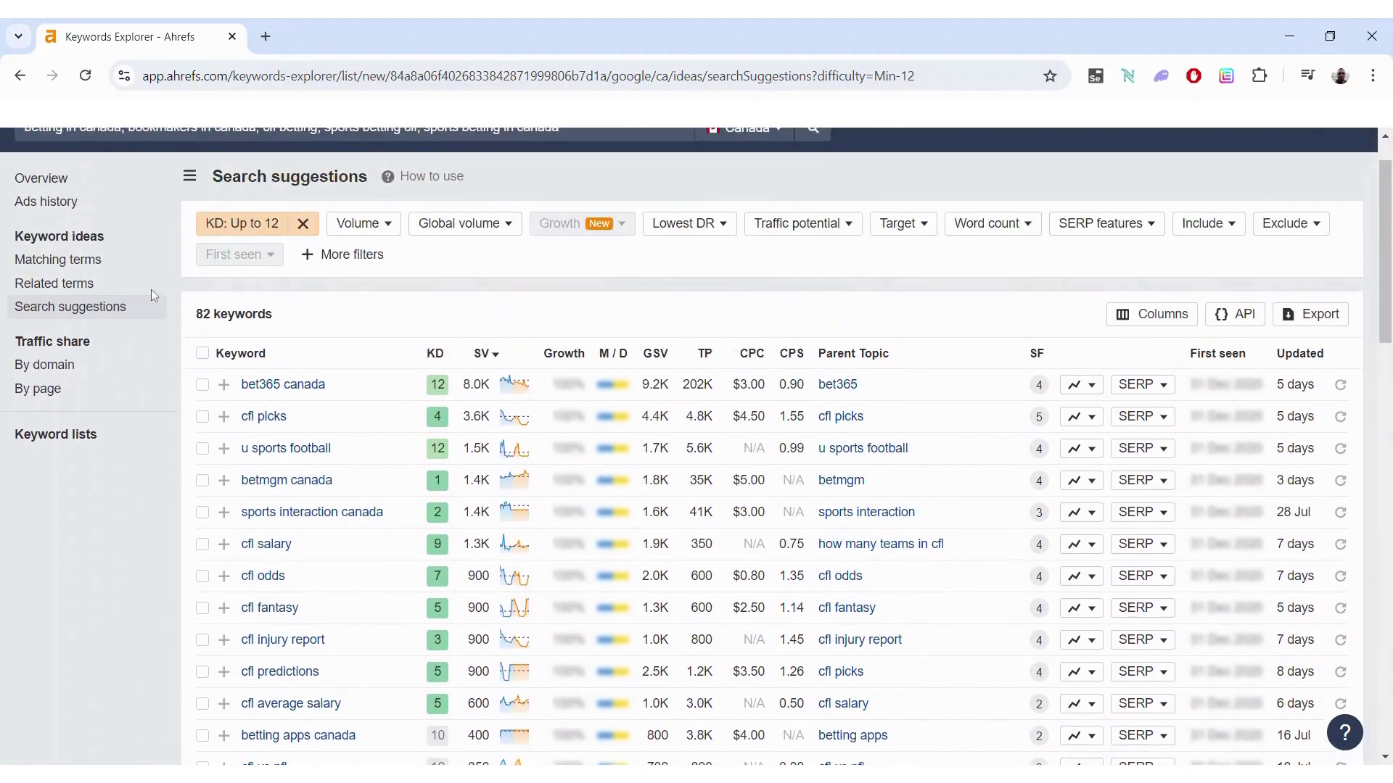
scroll(151, 293, up, 1)
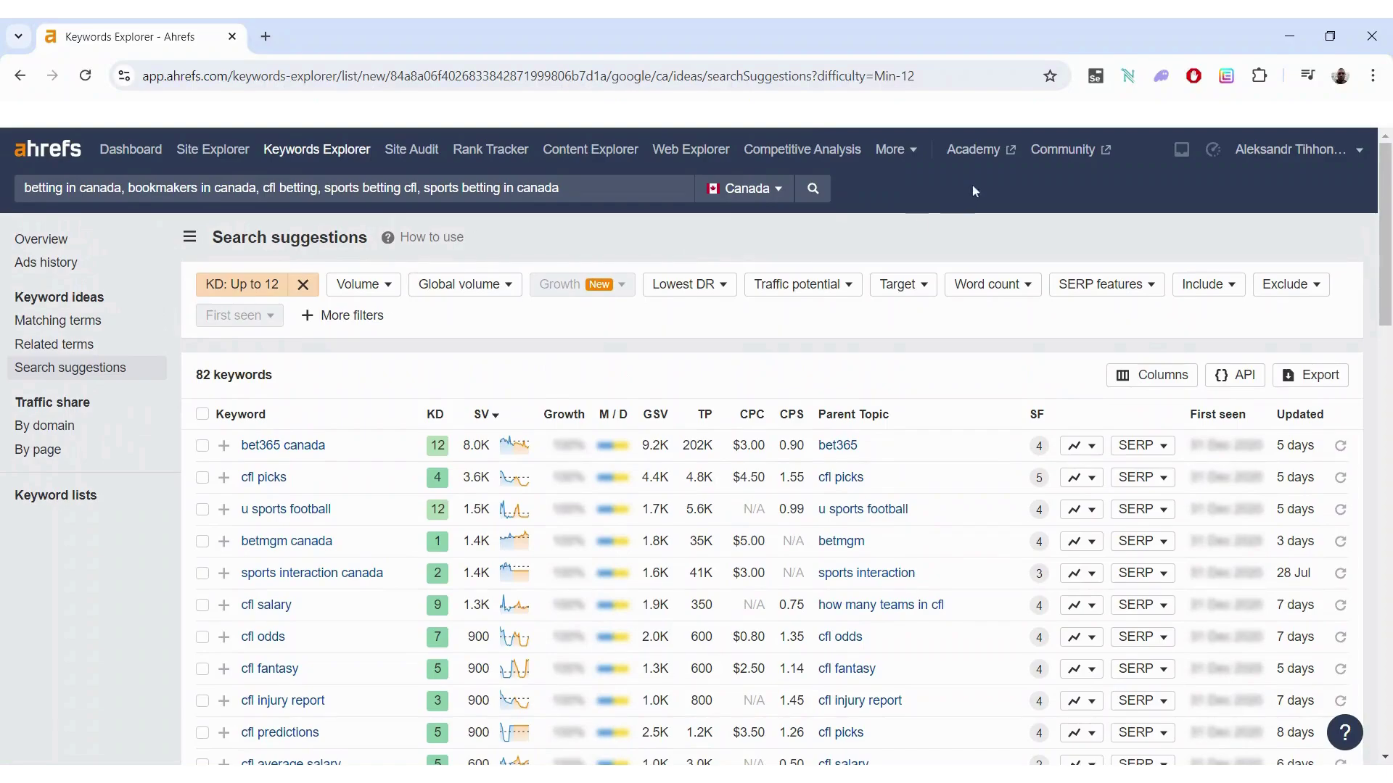
- Return to the blank Keywords Explorer start page and read its introductory description of keyword ideas and metrics
click(243, 150)
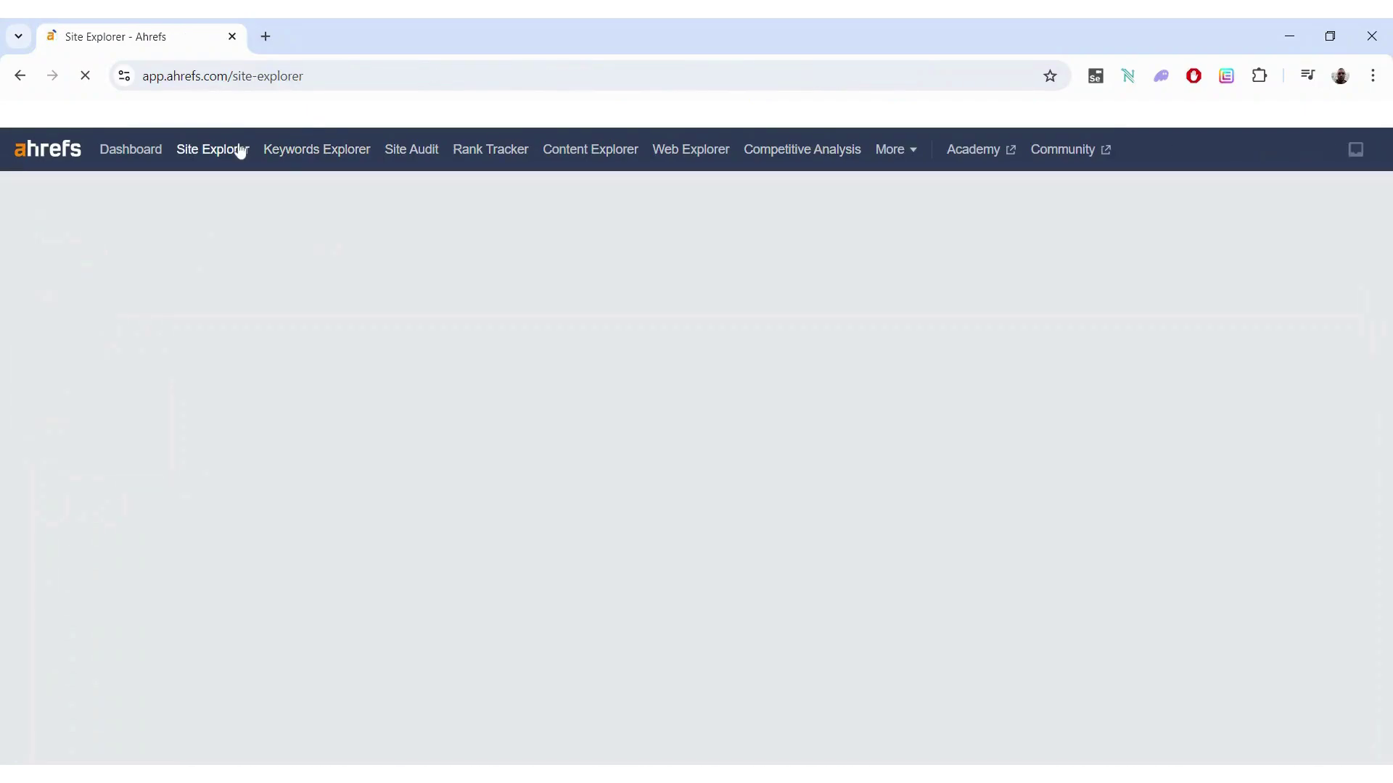
click(283, 153)
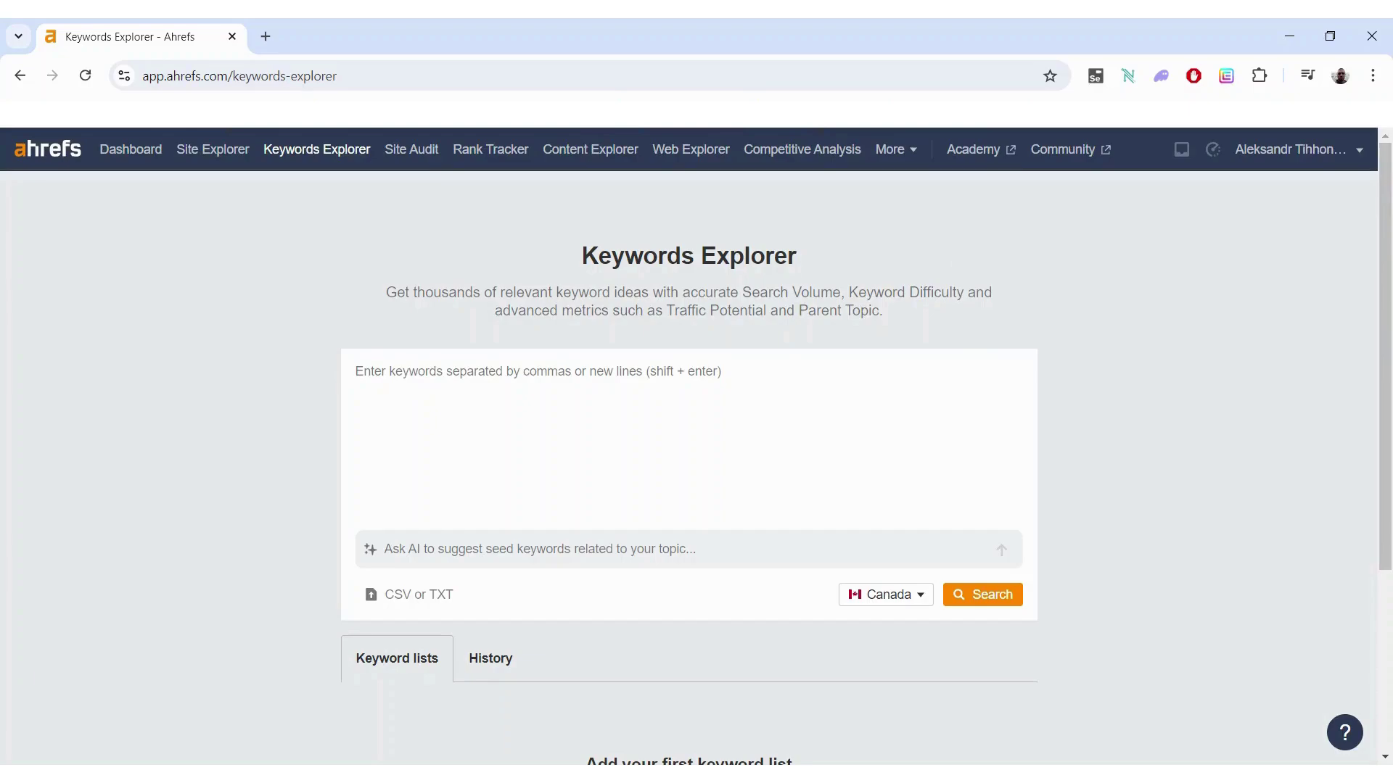
drag(382, 293, 888, 319)
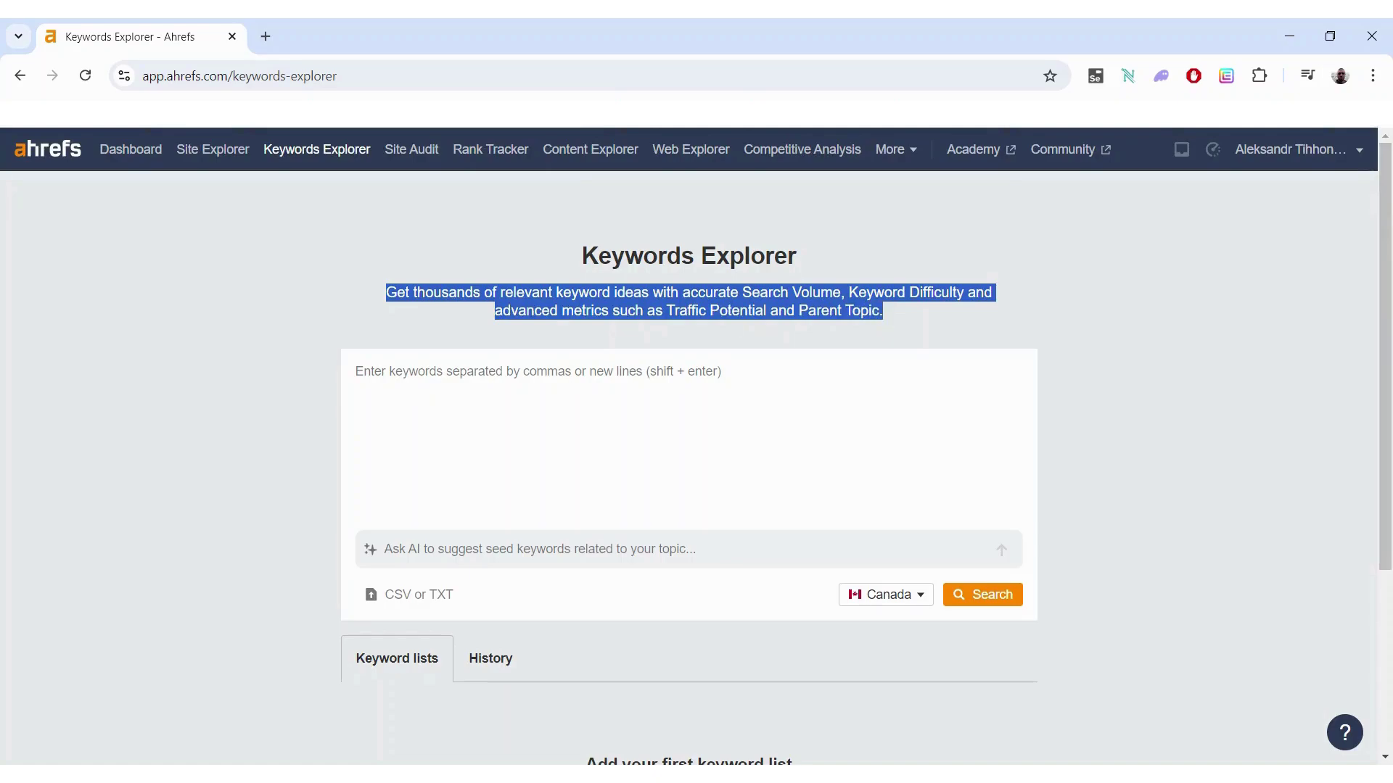
click(821, 277)
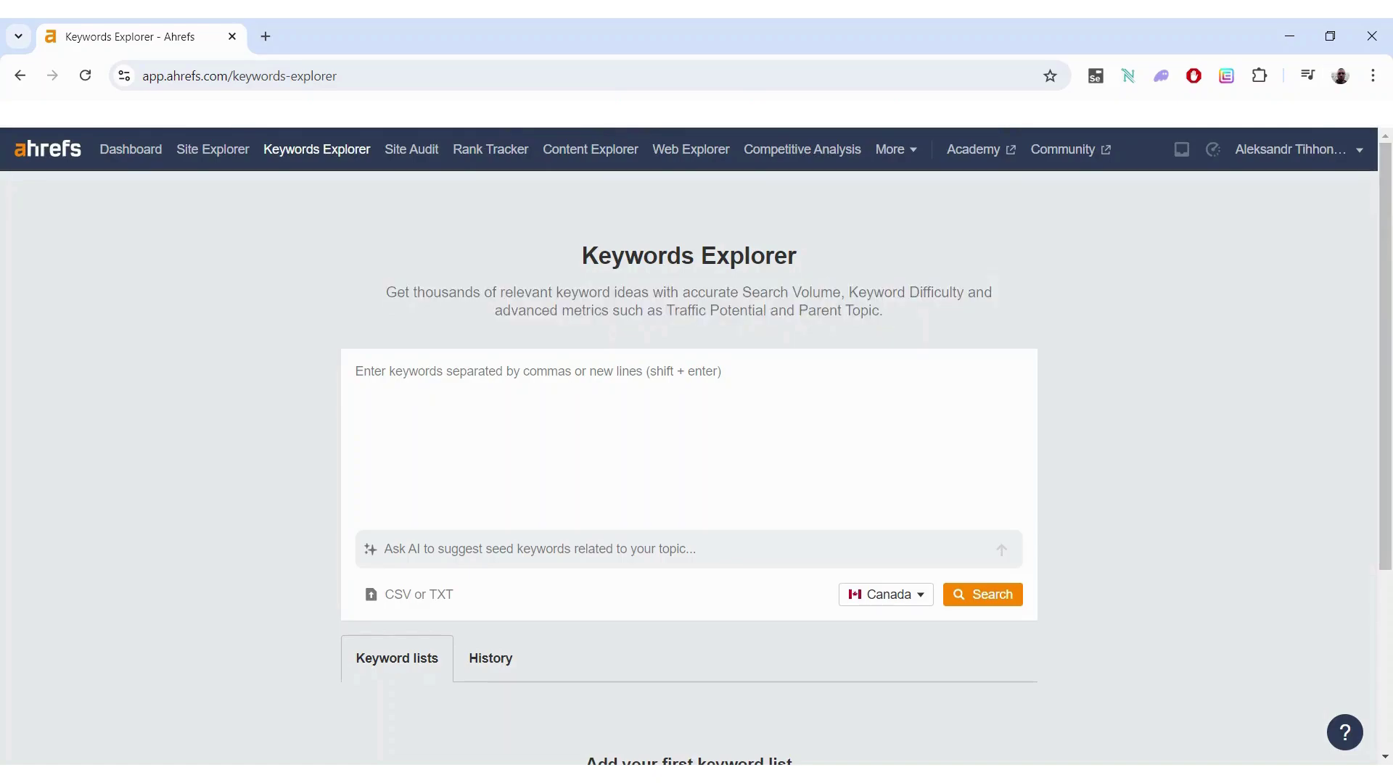